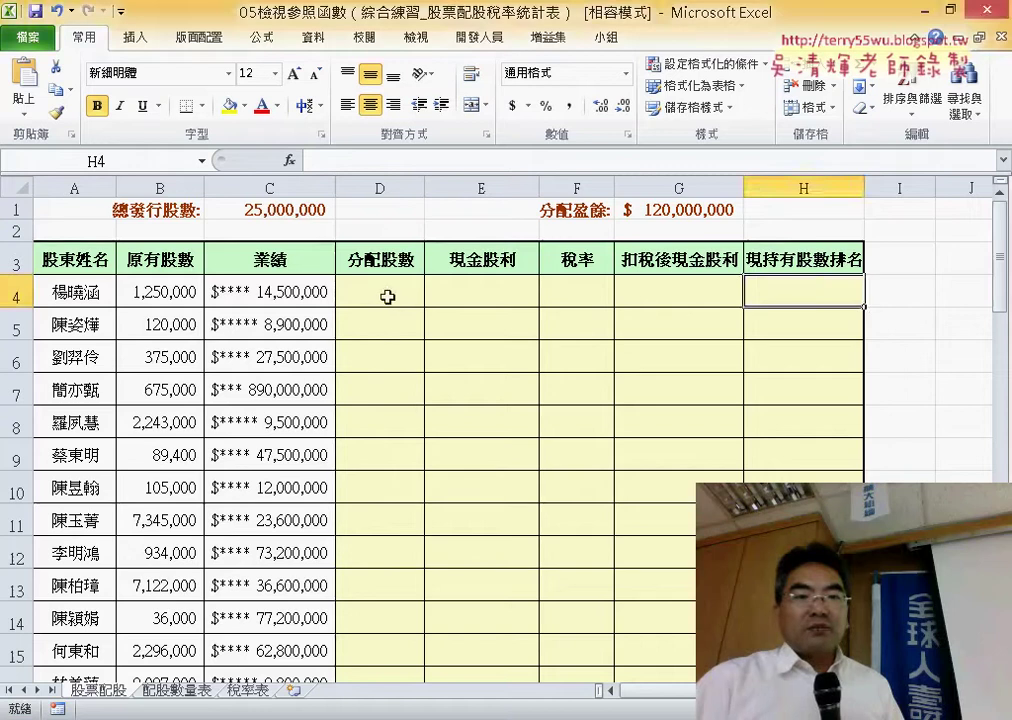
# Step: In Name Manager, delete all eight defined names, including 分配股數, 稅率 and 業績
pyautogui.click(388, 298)
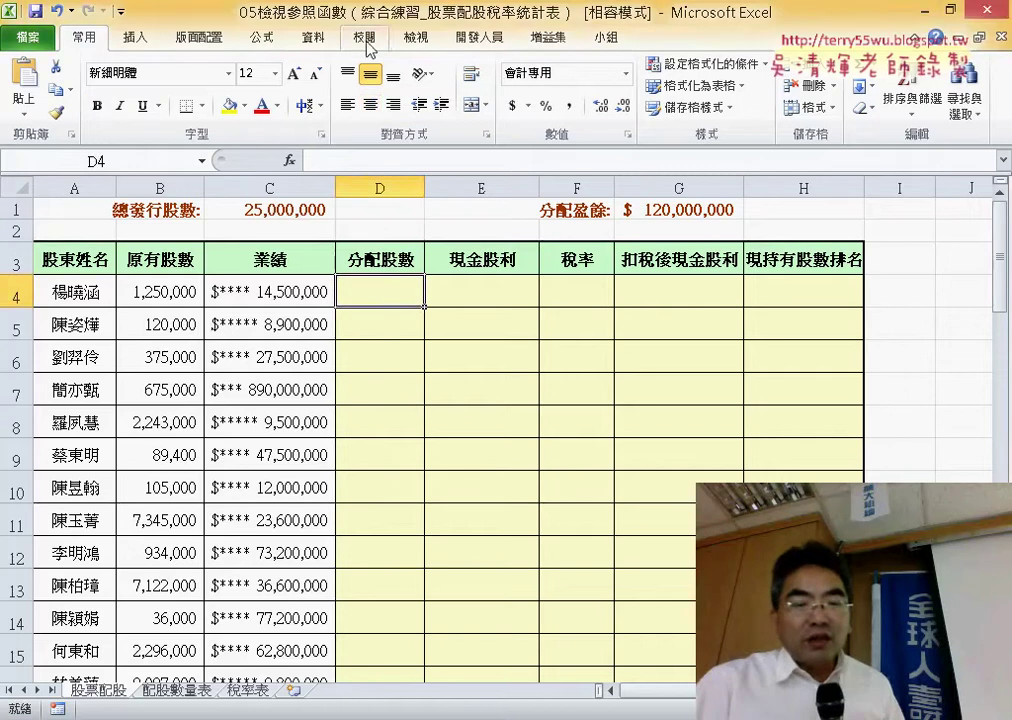
pyautogui.click(262, 38)
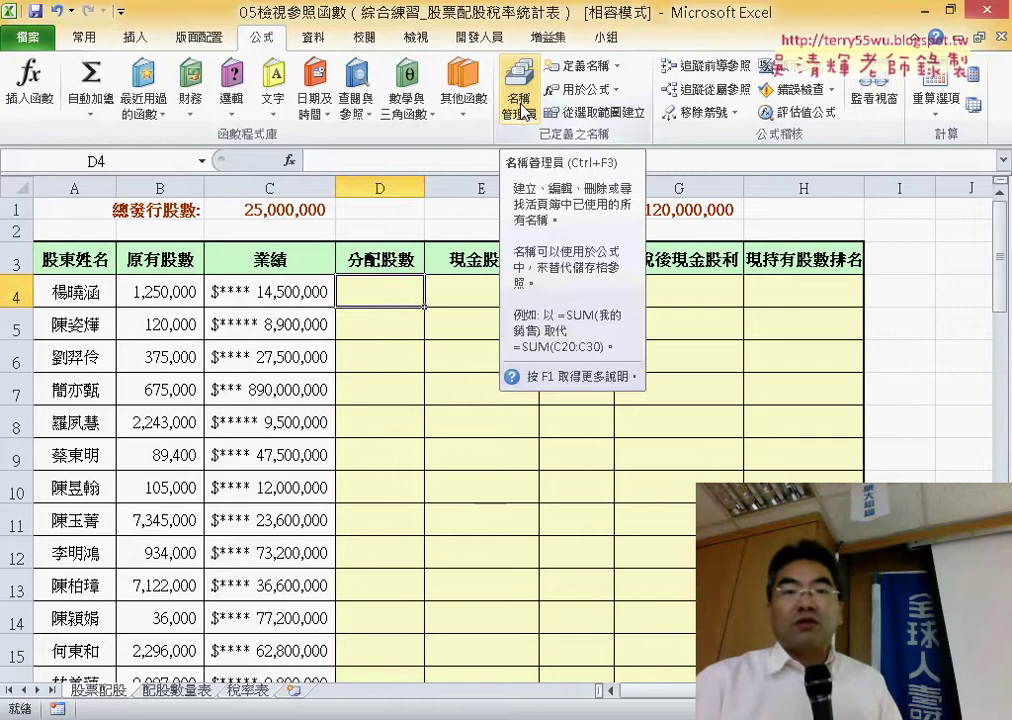
pyautogui.click(522, 111)
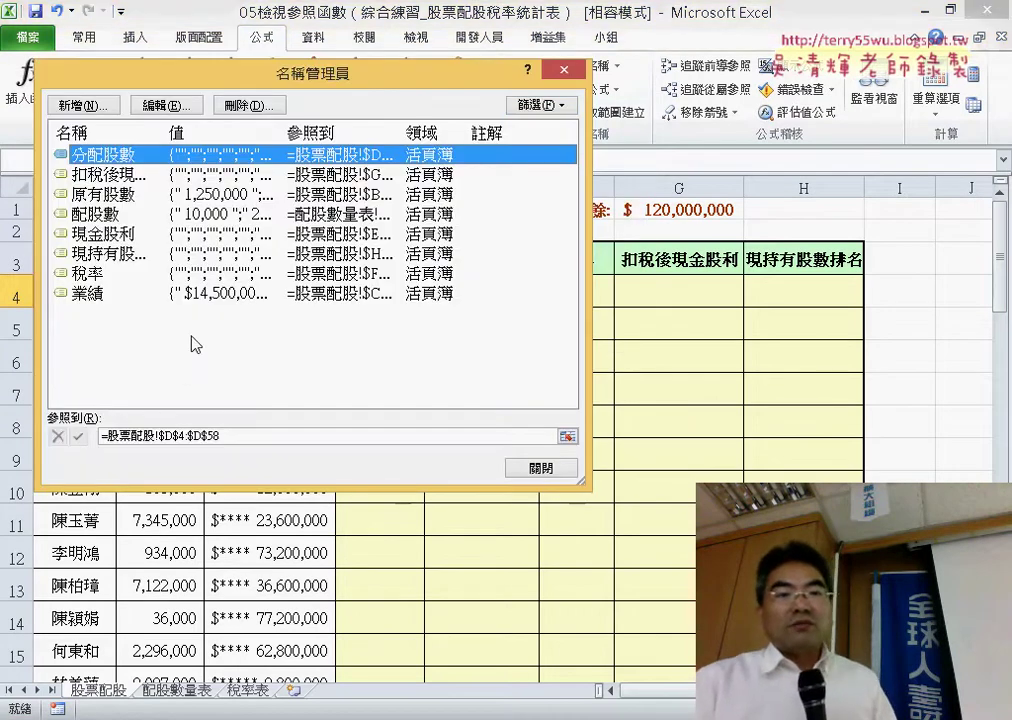
pyautogui.moveTo(181, 350); pyautogui.dragTo(181, 102)
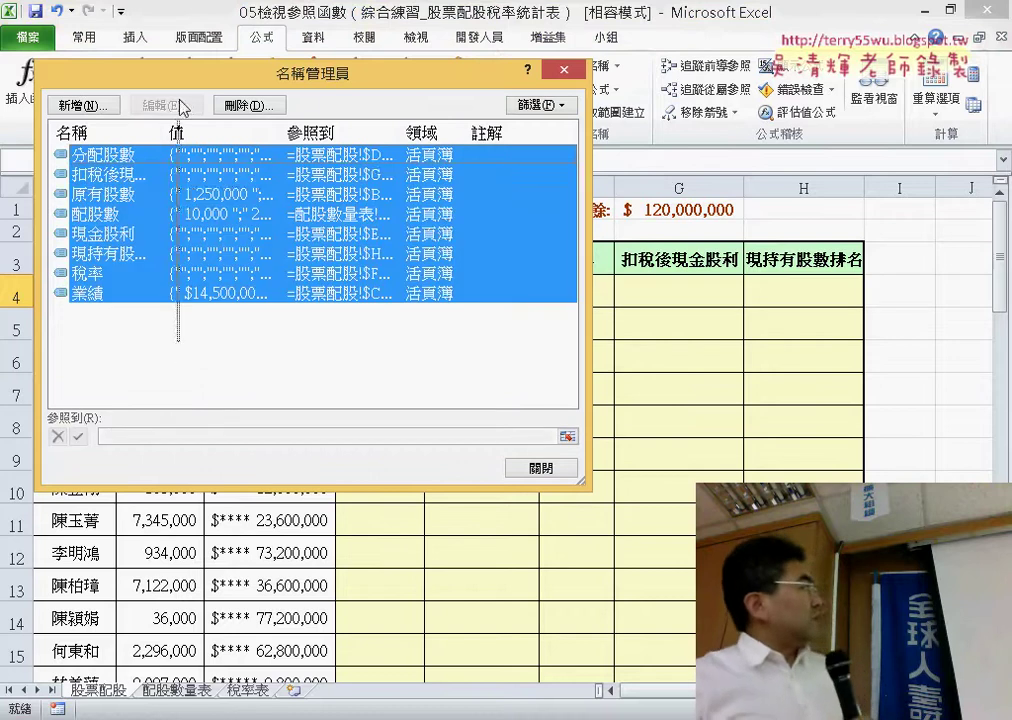
pyautogui.click(121, 310)
pyautogui.moveTo(152, 388); pyautogui.dragTo(132, 140)
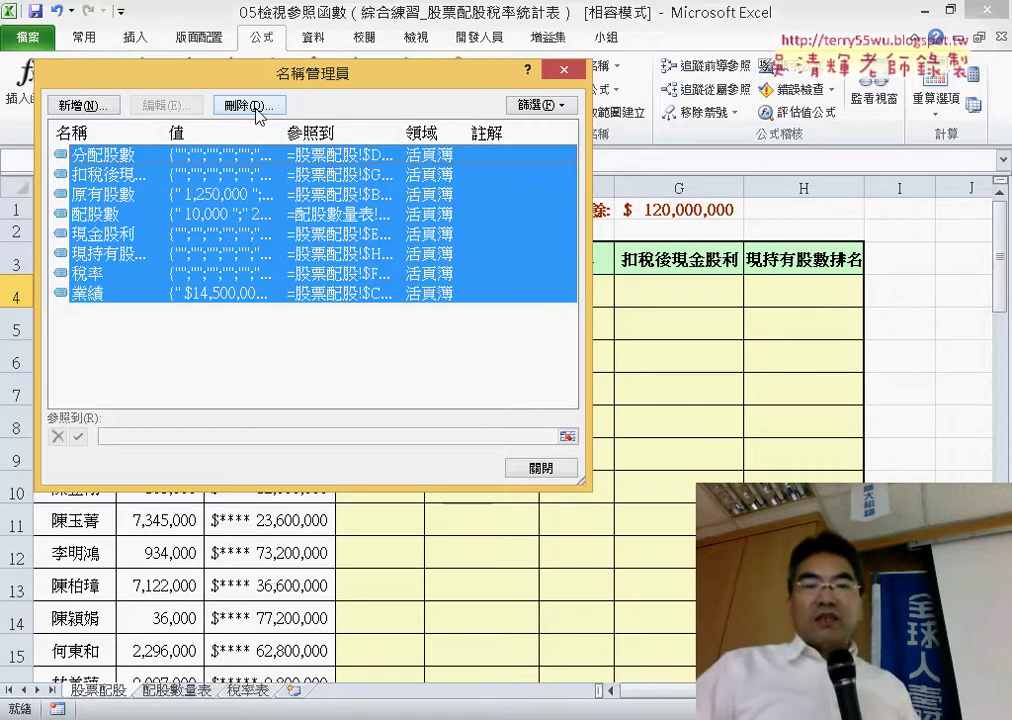
pyautogui.click(257, 108)
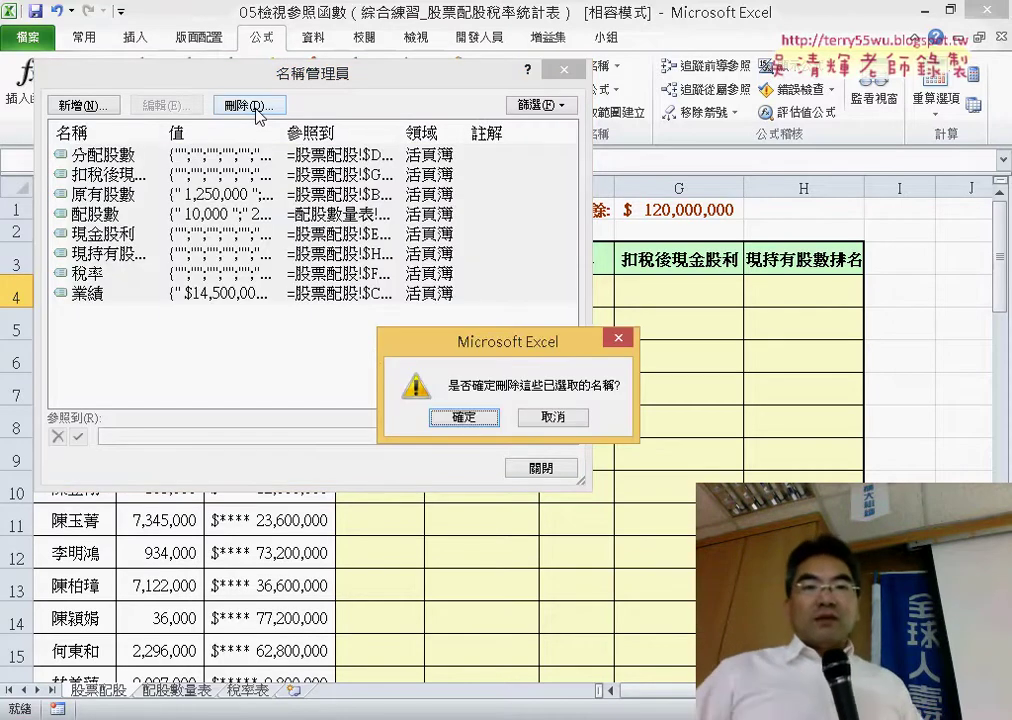
pyautogui.click(465, 418)
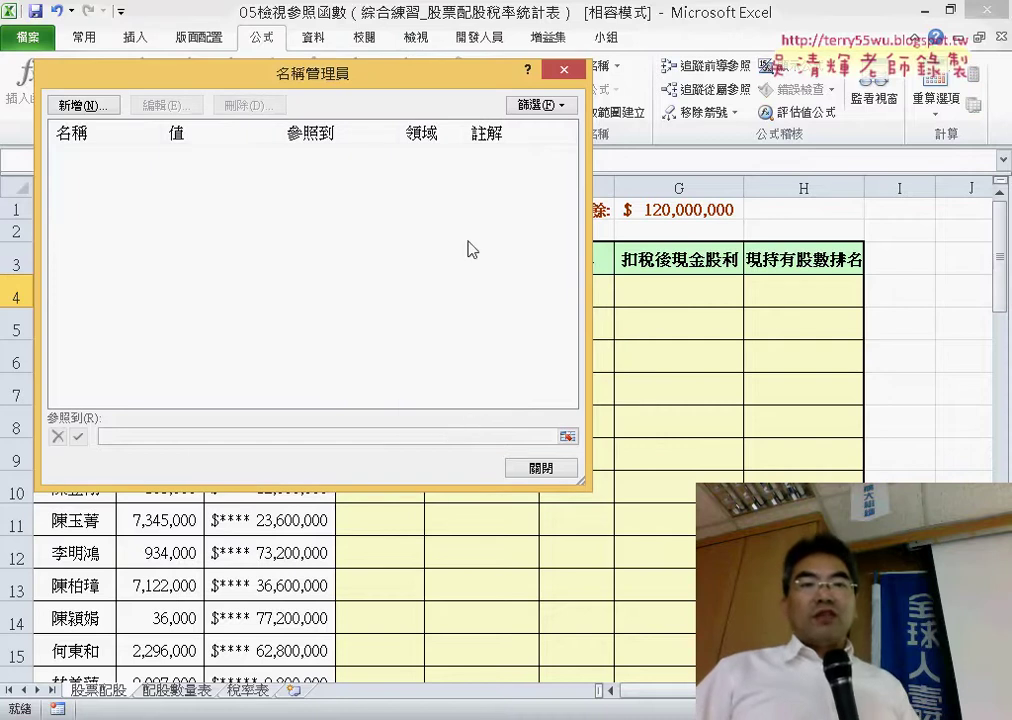
# Step: Move the empty Name Manager aside and close it to return to the 股票配股 sheet
pyautogui.moveTo(453, 88); pyautogui.dragTo(590, 192)
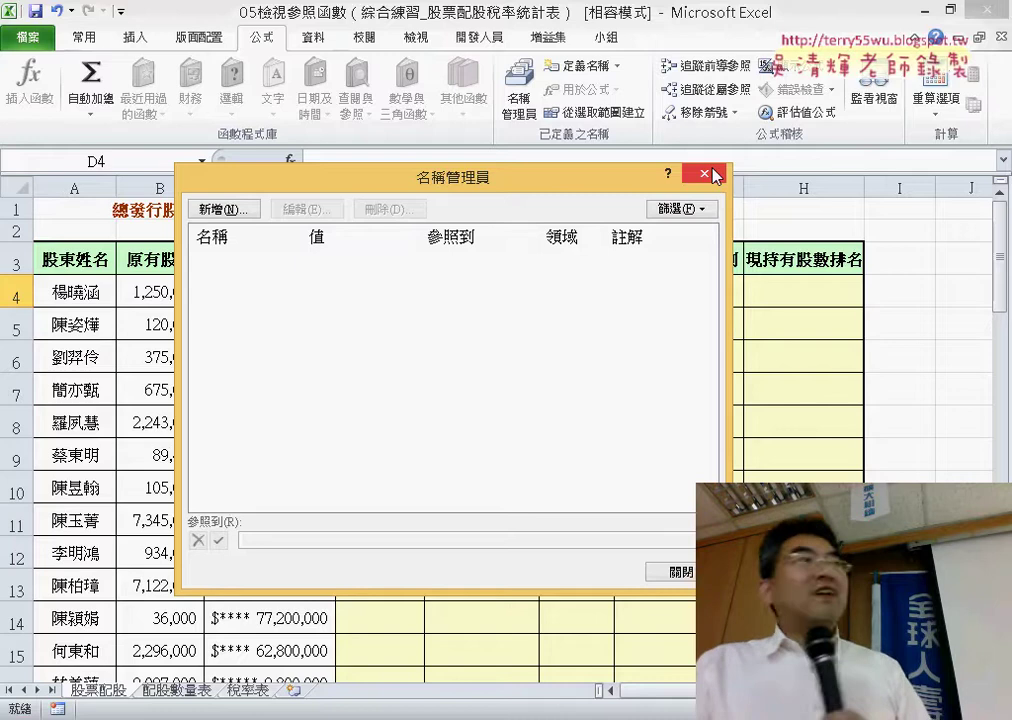
pyautogui.click(707, 177)
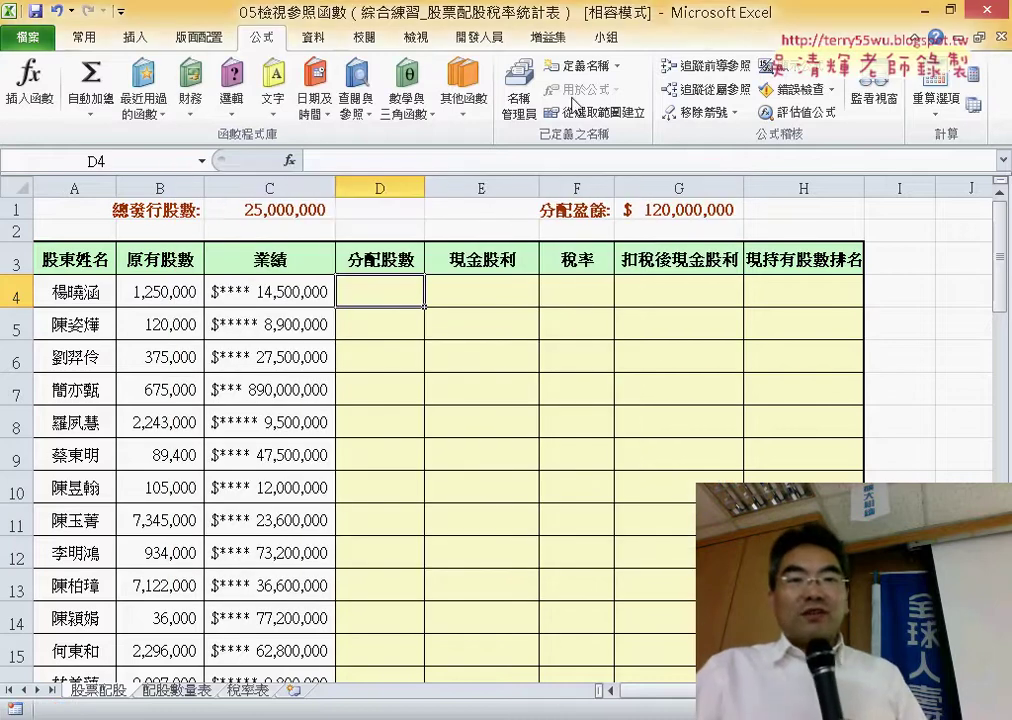
pyautogui.click(519, 95)
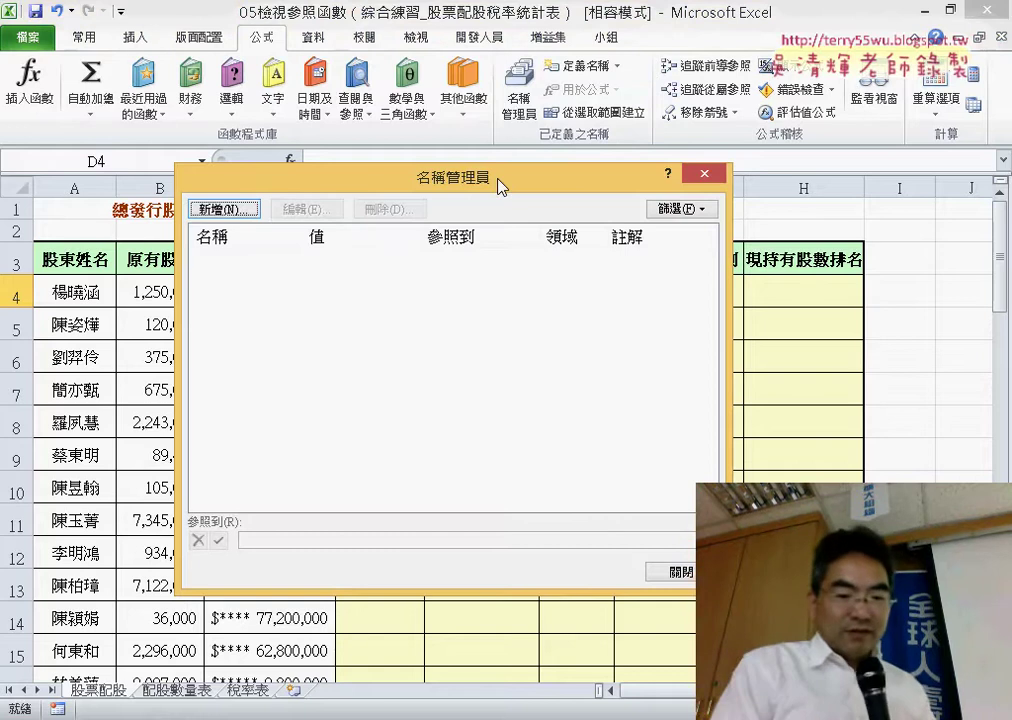
pyautogui.moveTo(499, 126)
pyautogui.mouseDown()
pyautogui.moveTo(552, 44)
pyautogui.moveTo(520, 148)
pyautogui.mouseUp()
pyautogui.moveTo(240, 62); pyautogui.dragTo(262, 66)
pyautogui.moveTo(210, 432)
pyautogui.mouseDown()
pyautogui.moveTo(207, 322)
pyautogui.moveTo(226, 445)
pyautogui.mouseUp()
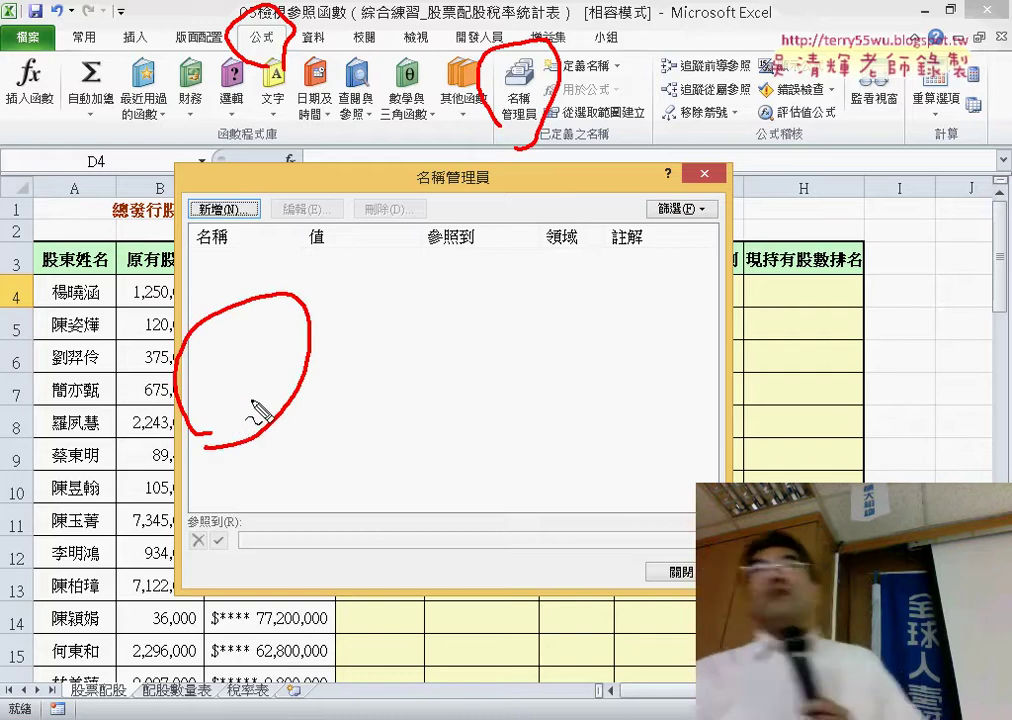
pyautogui.press('Escape')
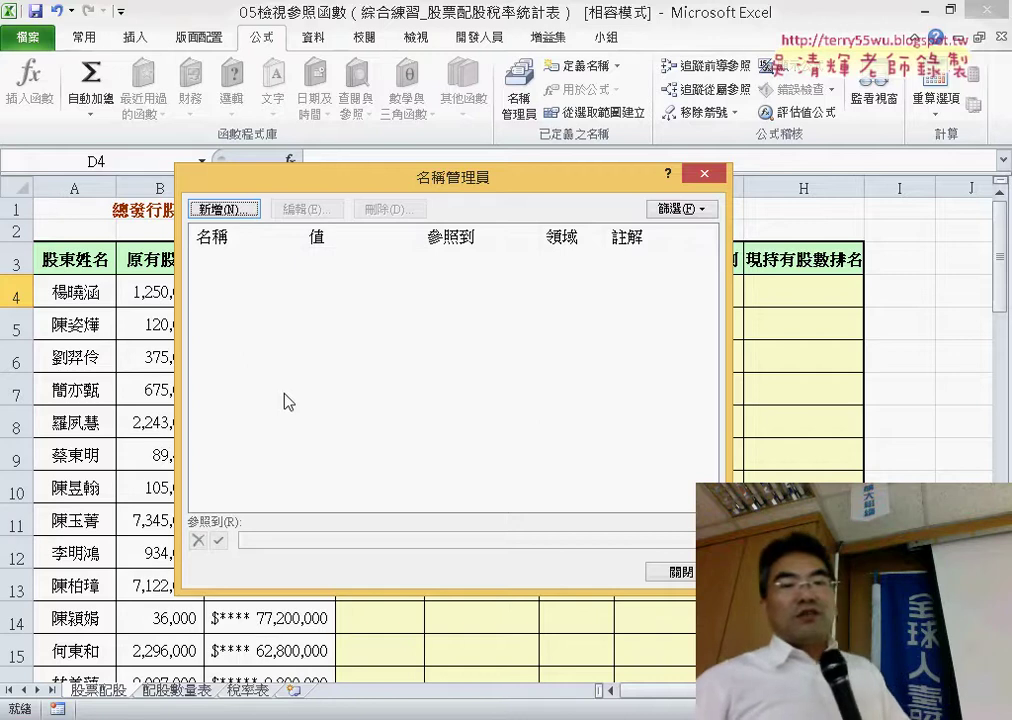
pyautogui.click(702, 176)
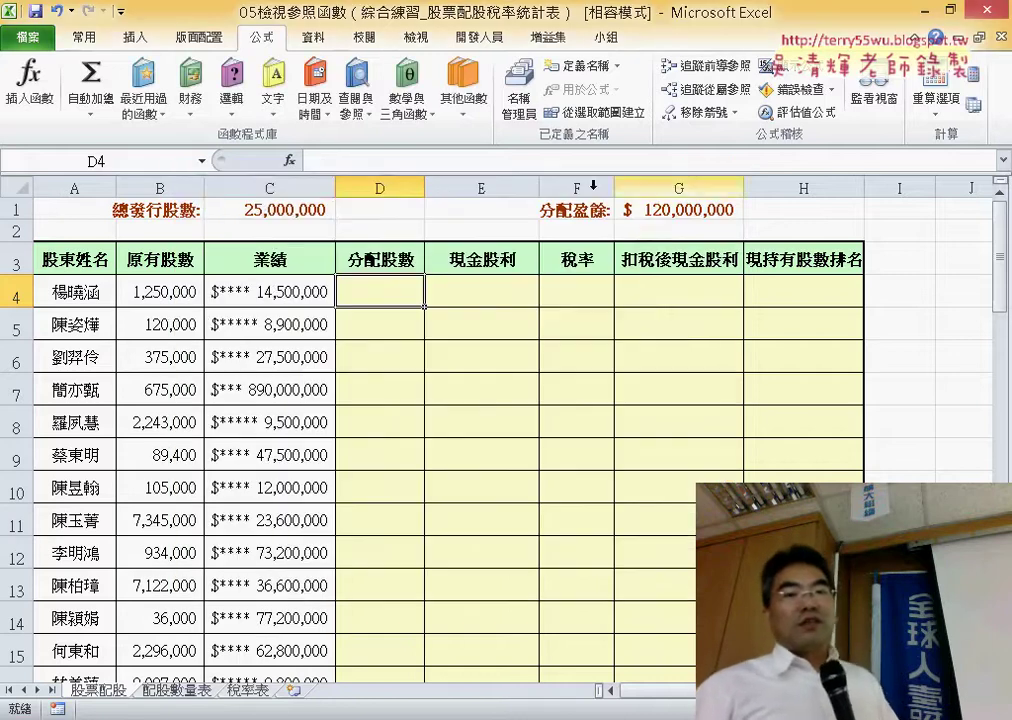
# Step: Define cell C1 (25,000,000) with the suggested name 總發行股數
pyautogui.click(272, 205)
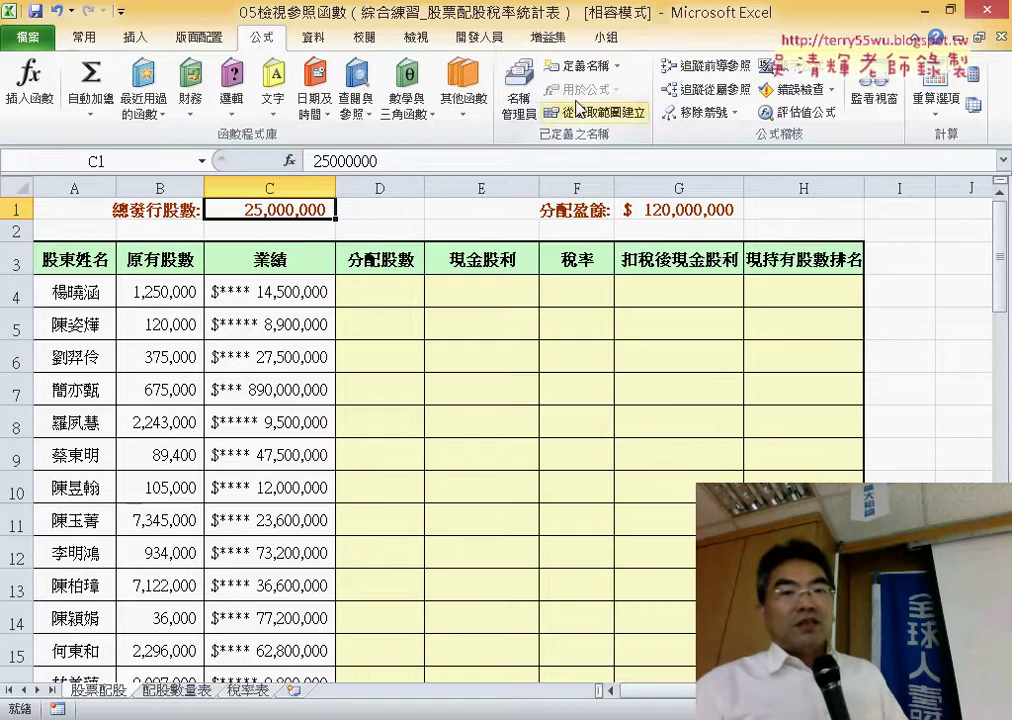
pyautogui.click(585, 66)
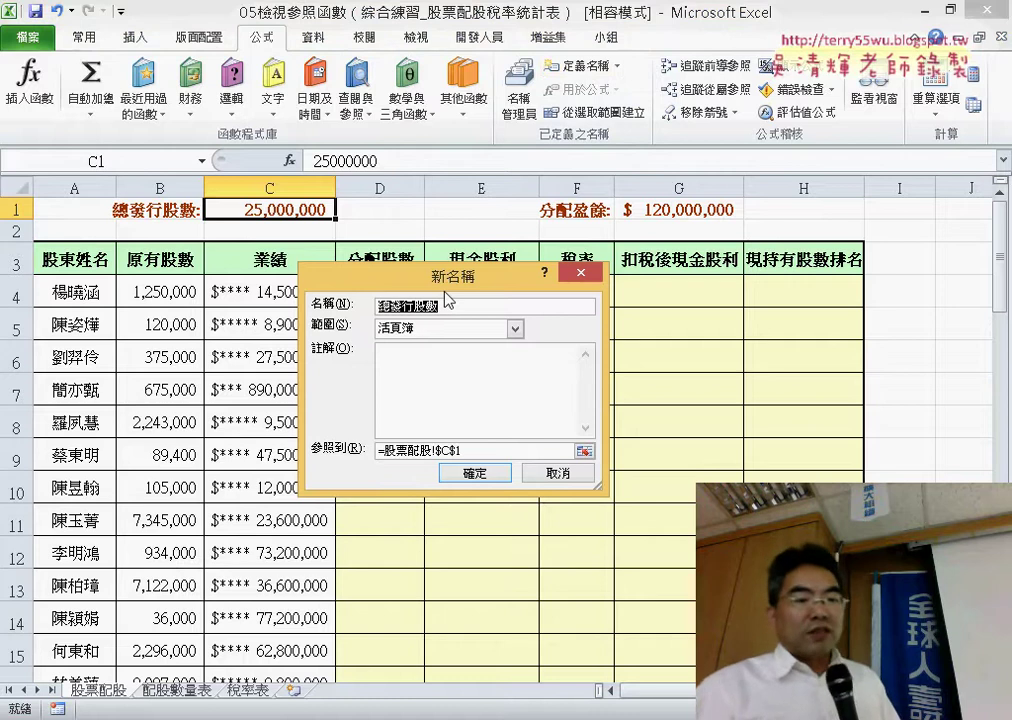
pyautogui.moveTo(457, 302); pyautogui.dragTo(476, 299)
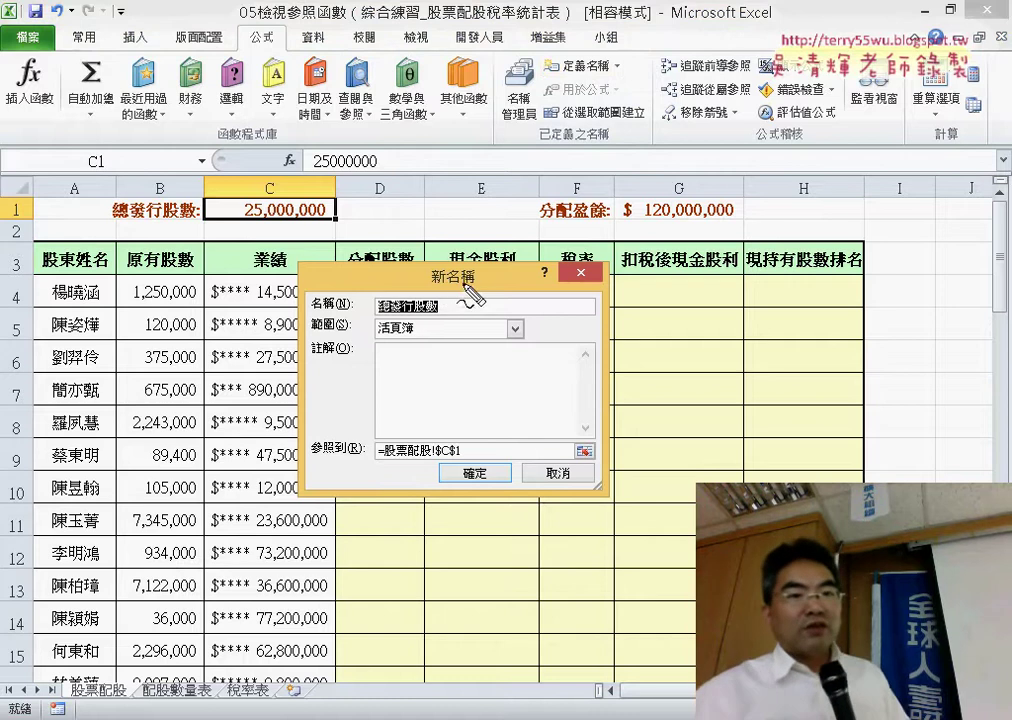
pyautogui.moveTo(300, 218); pyautogui.dragTo(290, 238)
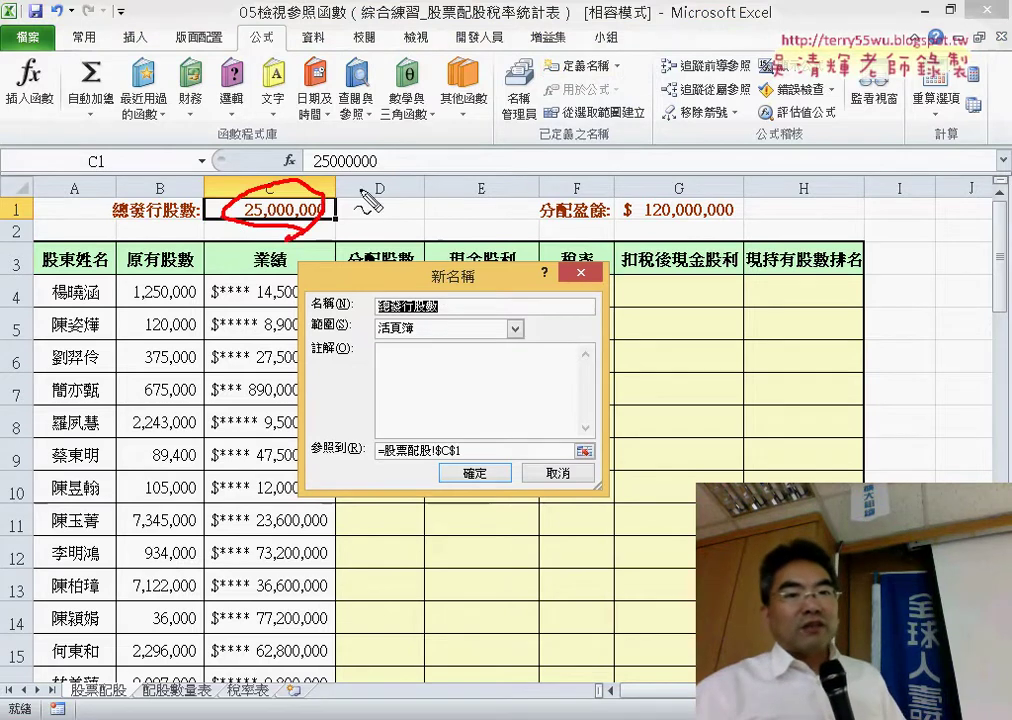
pyautogui.moveTo(590, 56)
pyautogui.mouseDown()
pyautogui.moveTo(490, 200)
pyautogui.moveTo(440, 325)
pyautogui.mouseUp()
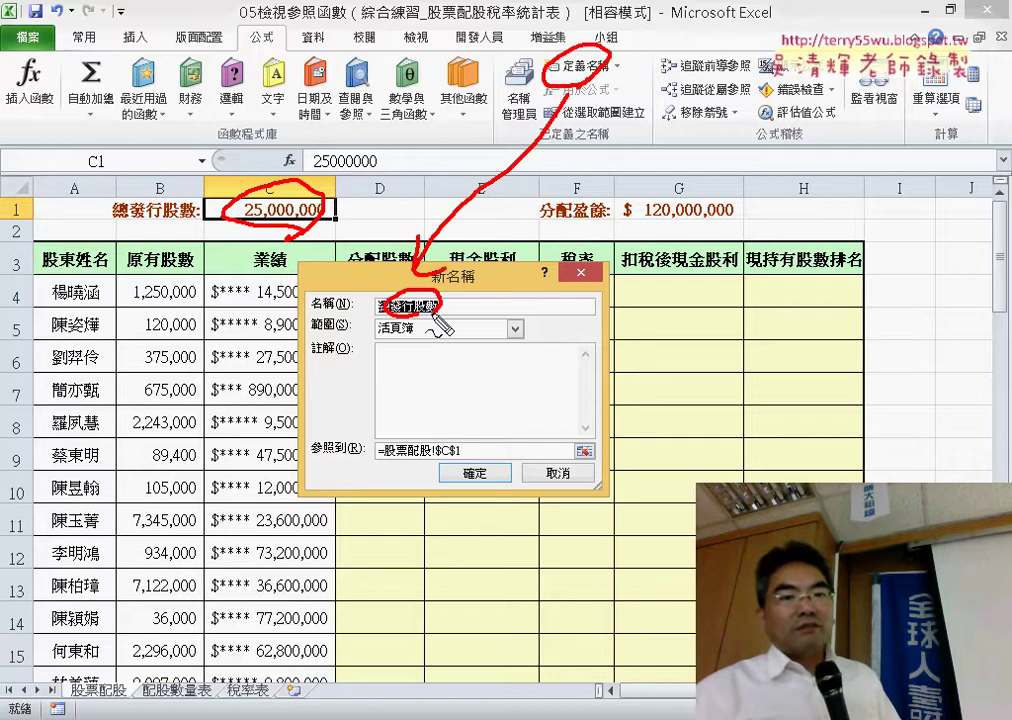
pyautogui.moveTo(478, 494); pyautogui.dragTo(486, 492)
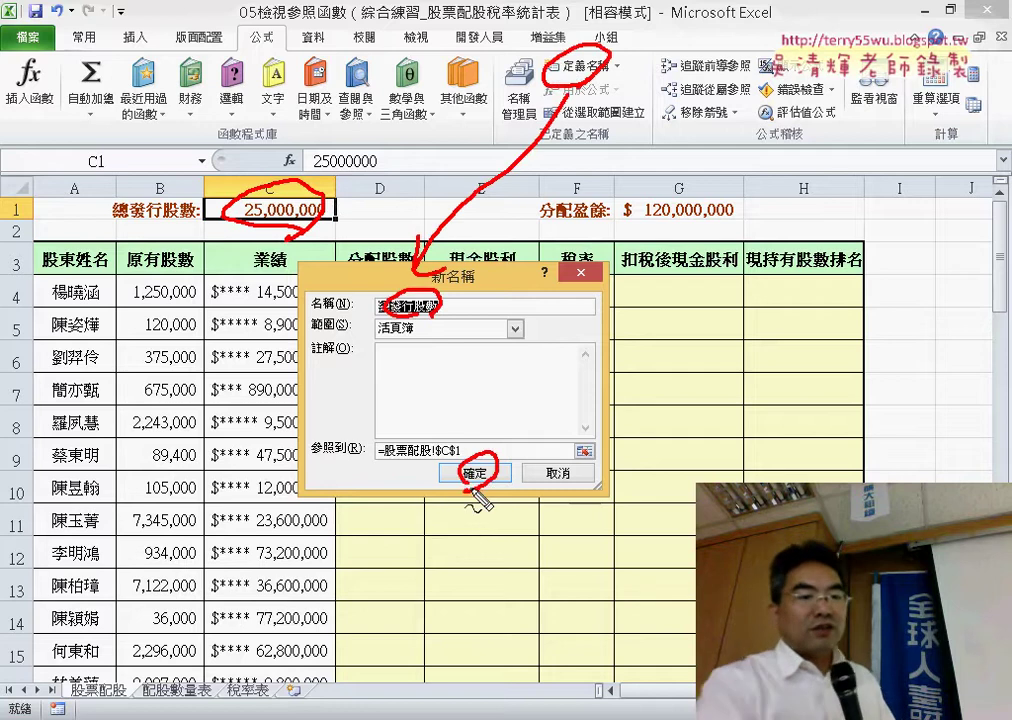
pyautogui.press('Escape')
pyautogui.click(474, 473)
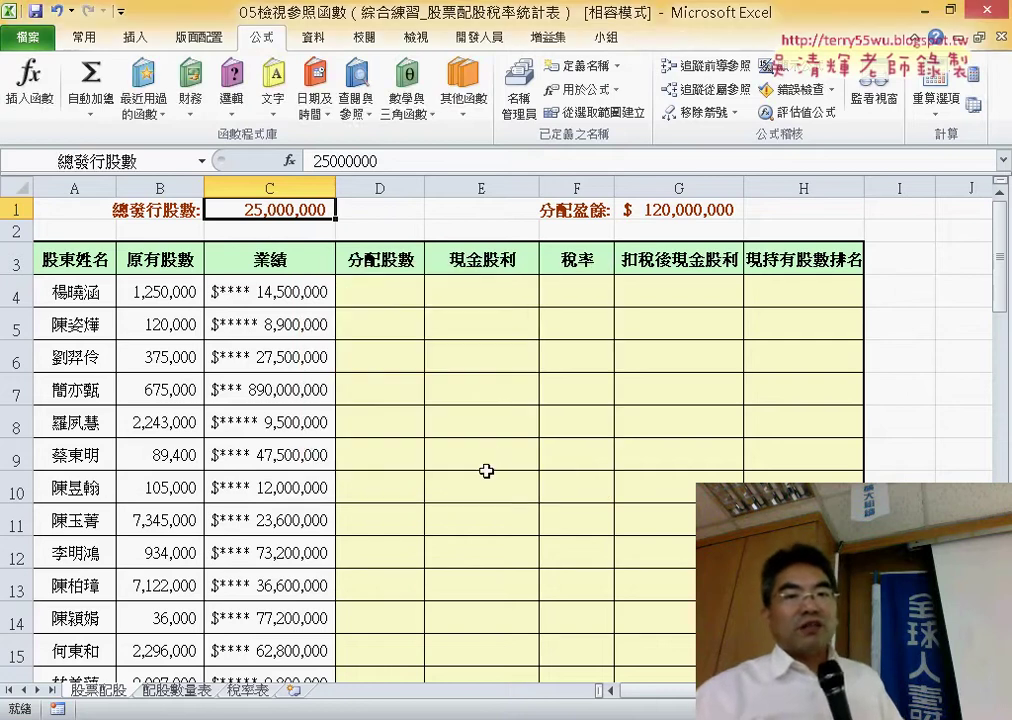
pyautogui.click(684, 213)
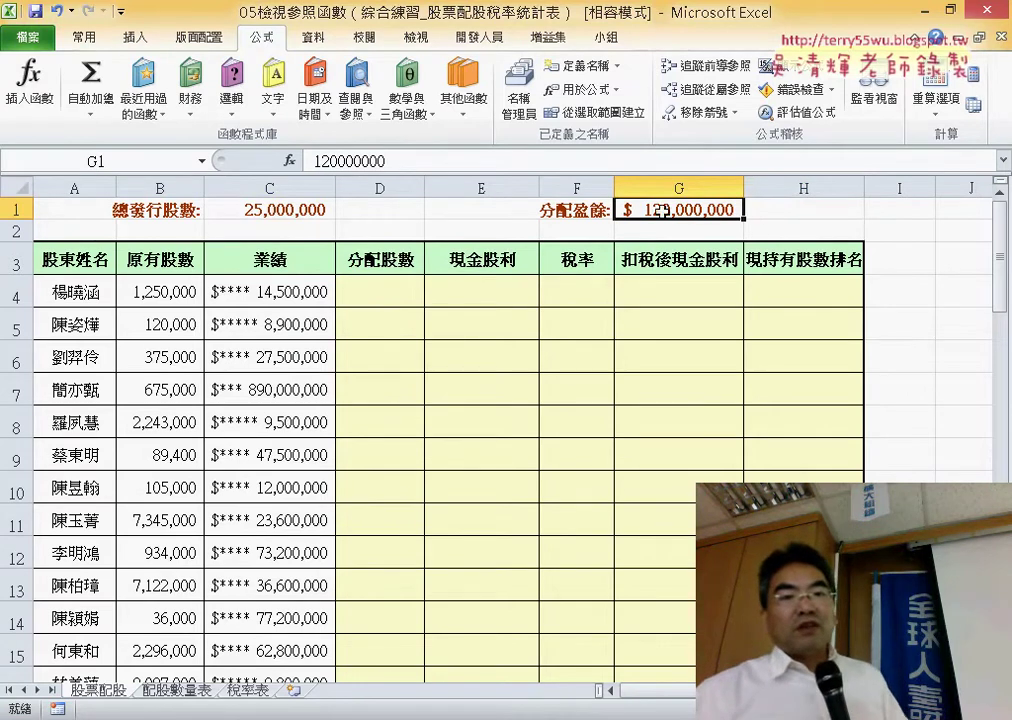
# Step: Define G1 (120,000,000) as 分配盈餘 and verify both names in Name Manager
pyautogui.click(585, 70)
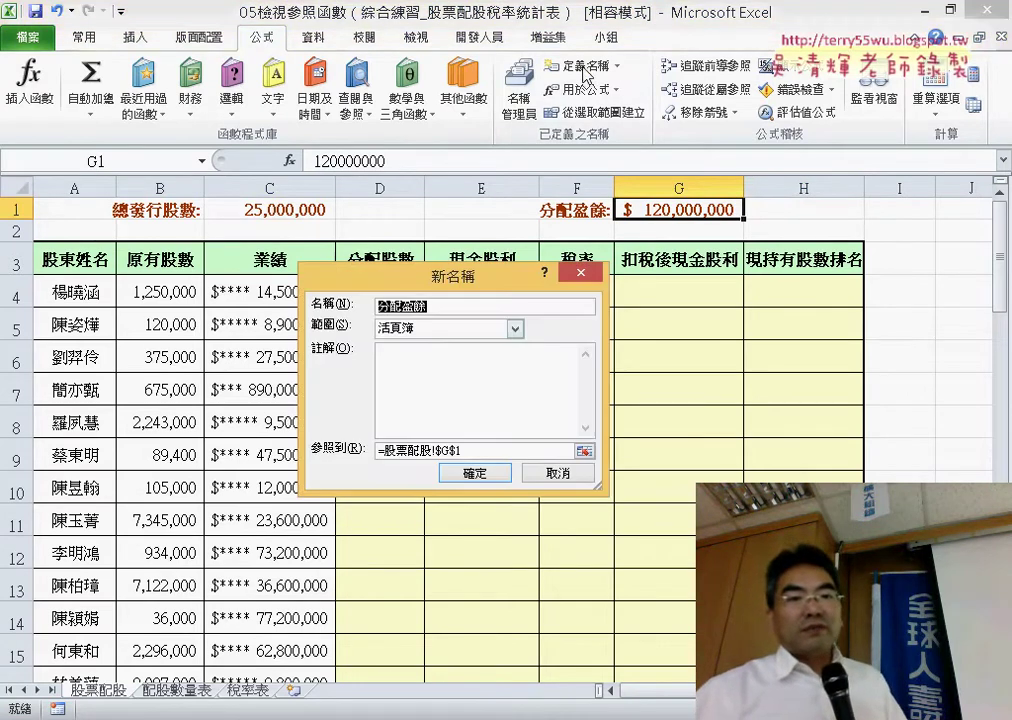
pyautogui.click(463, 304)
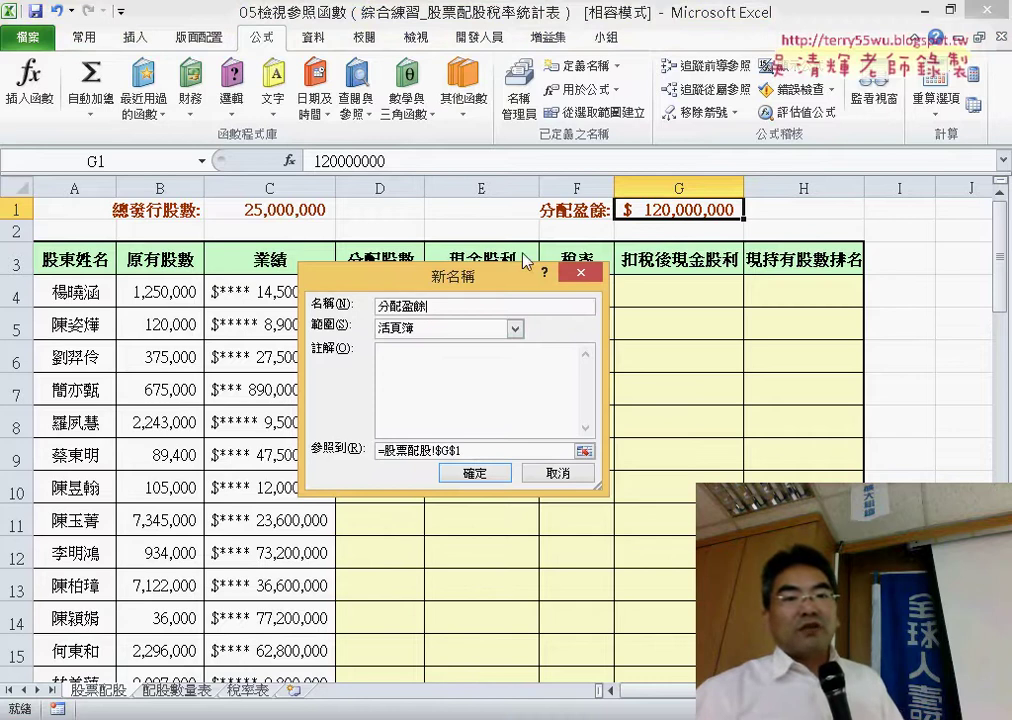
pyautogui.click(489, 474)
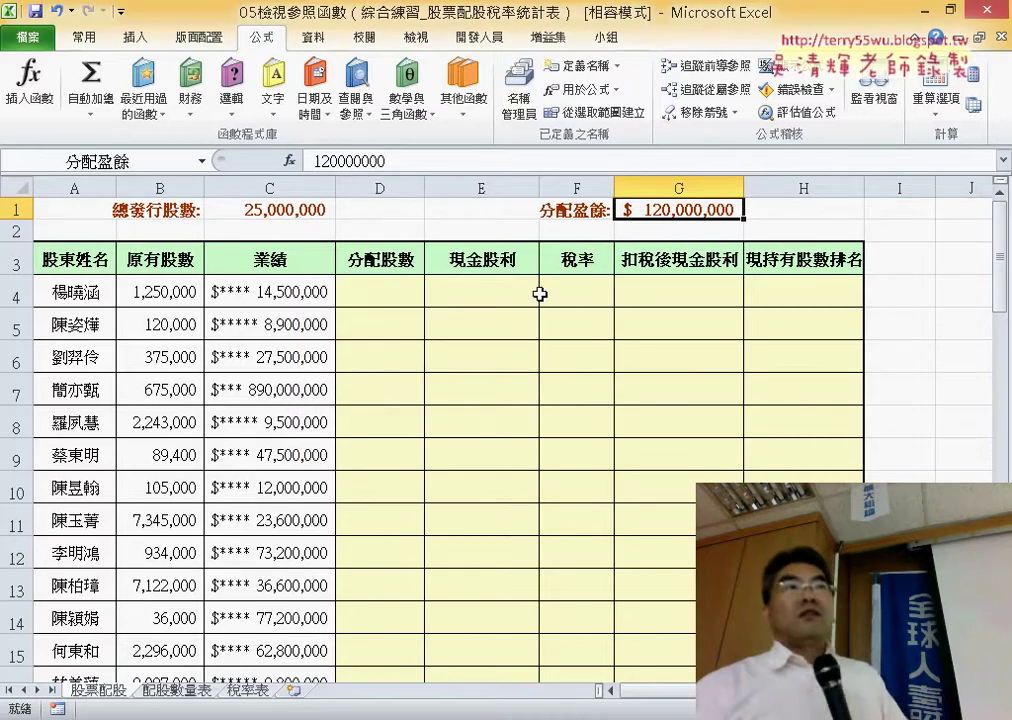
pyautogui.click(518, 92)
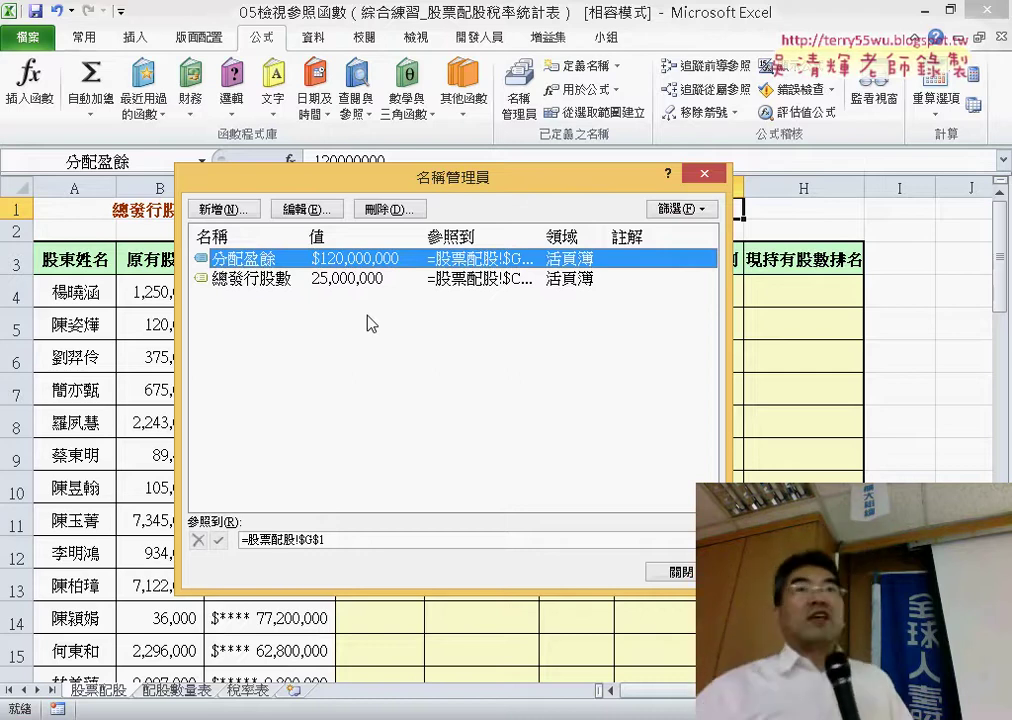
pyautogui.click(707, 178)
# Step: Select the table A3:H58 from header A3 with Ctrl+Shift+arrows, then scroll back to row 1
pyautogui.click(78, 266)
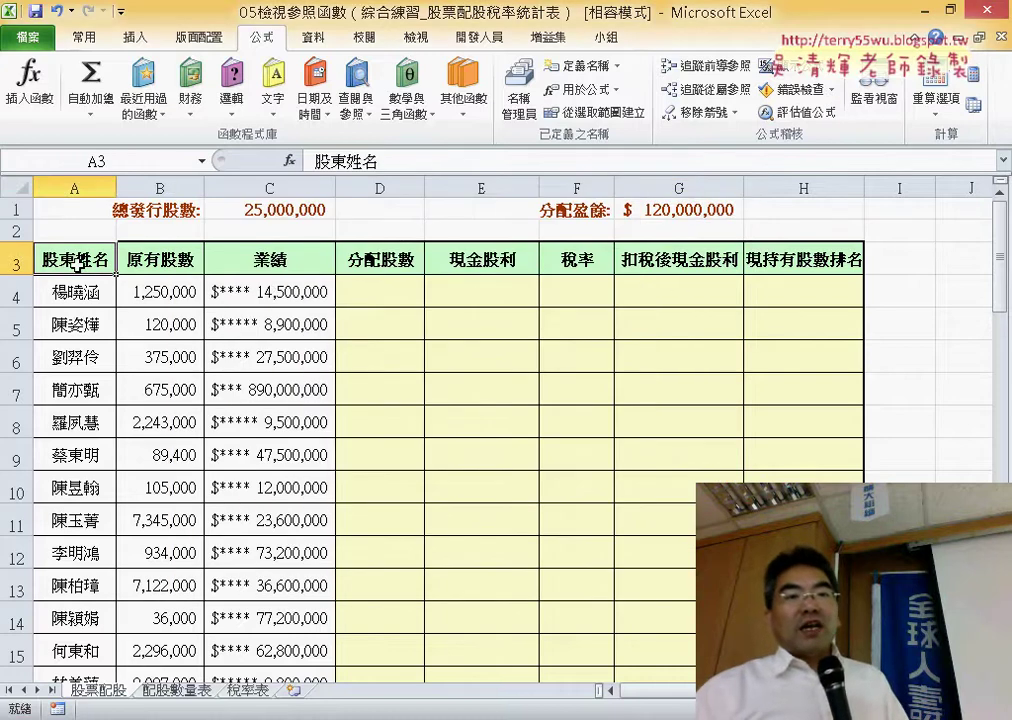
pyautogui.click(806, 258)
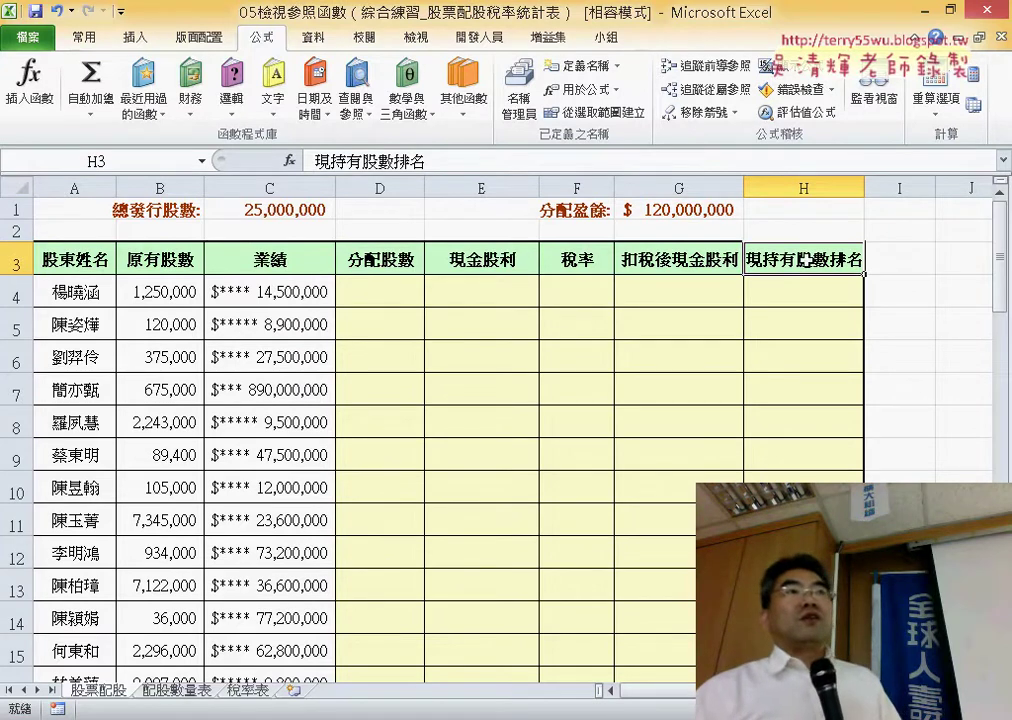
pyautogui.click(77, 265)
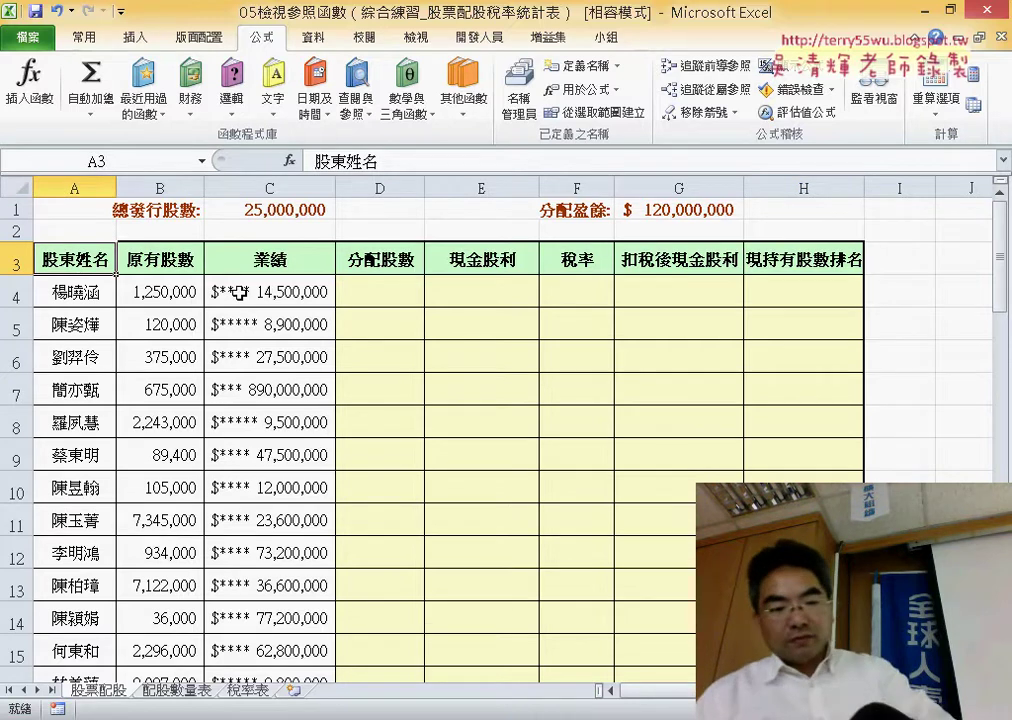
pyautogui.hotkey('ctrl', 'shift', 'Right')
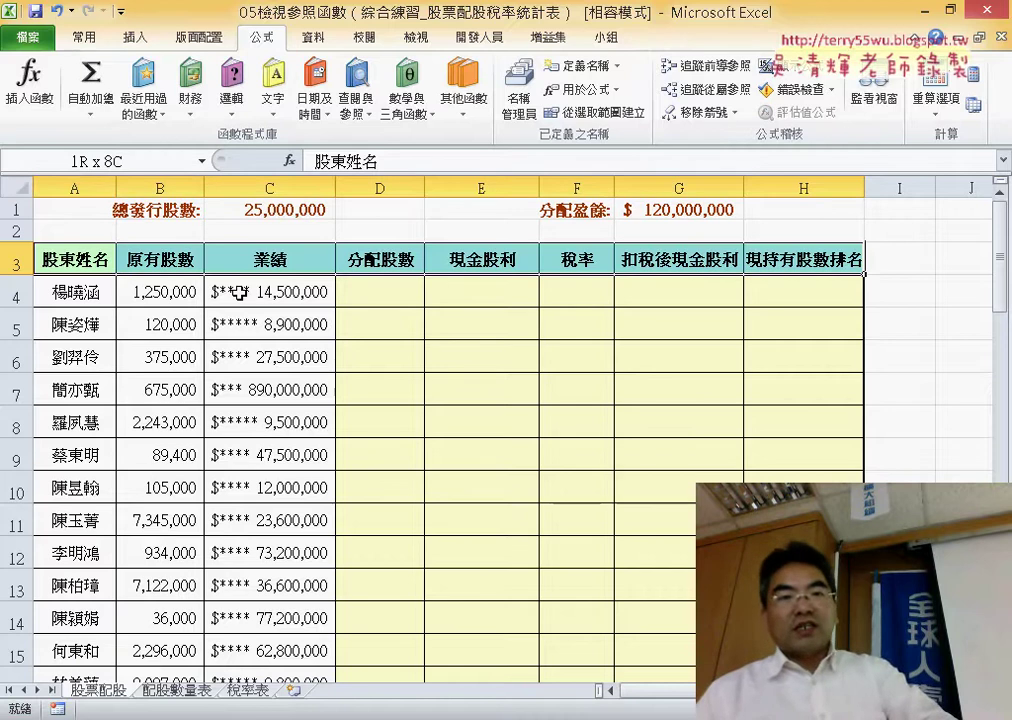
pyautogui.hotkey('ctrl', 'shift', 'Down')
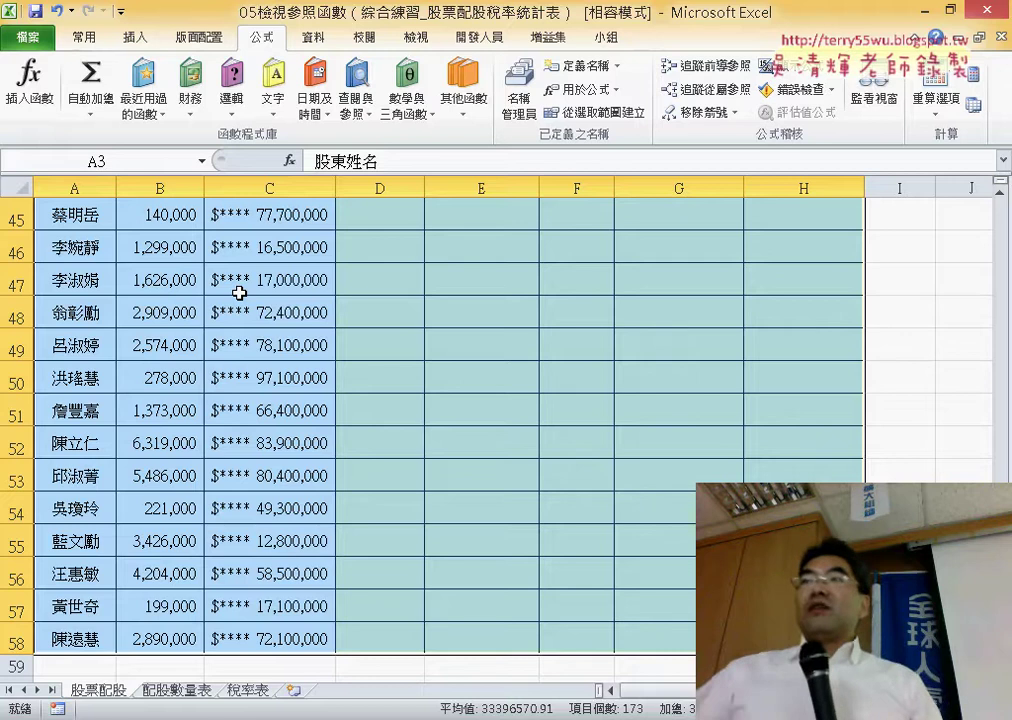
pyautogui.scroll(6, 240, 301)
pyautogui.scroll(6, 250, 314)
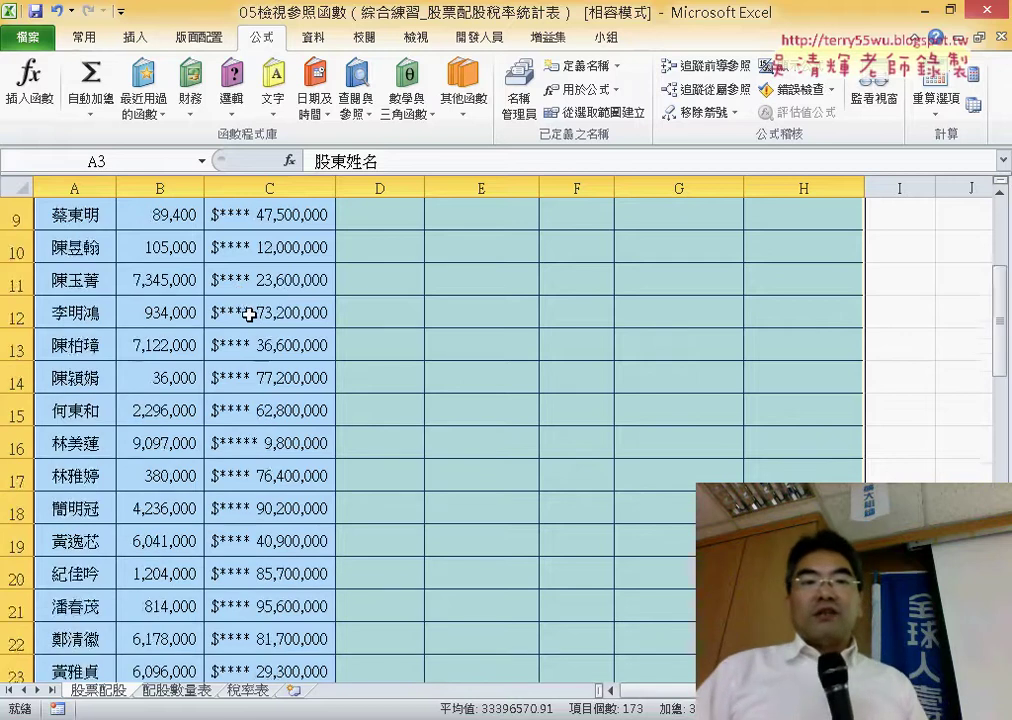
pyautogui.scroll(3, 250, 316)
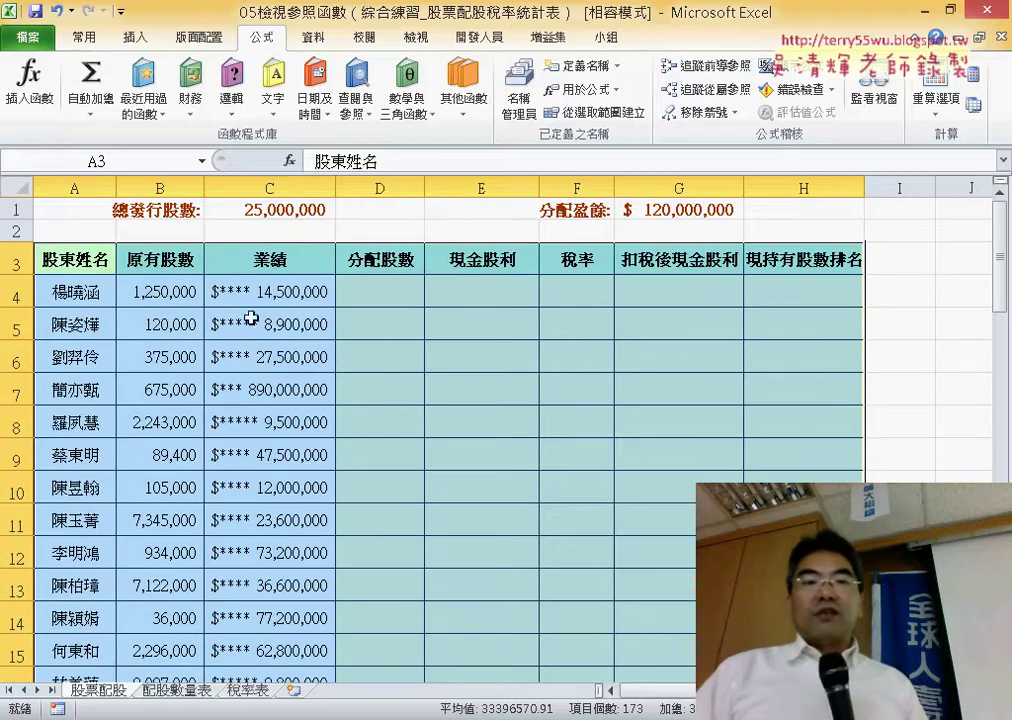
# Step: Create column names from the row-3 headers such as 股東姓名, with only Top row checked
pyautogui.click(604, 121)
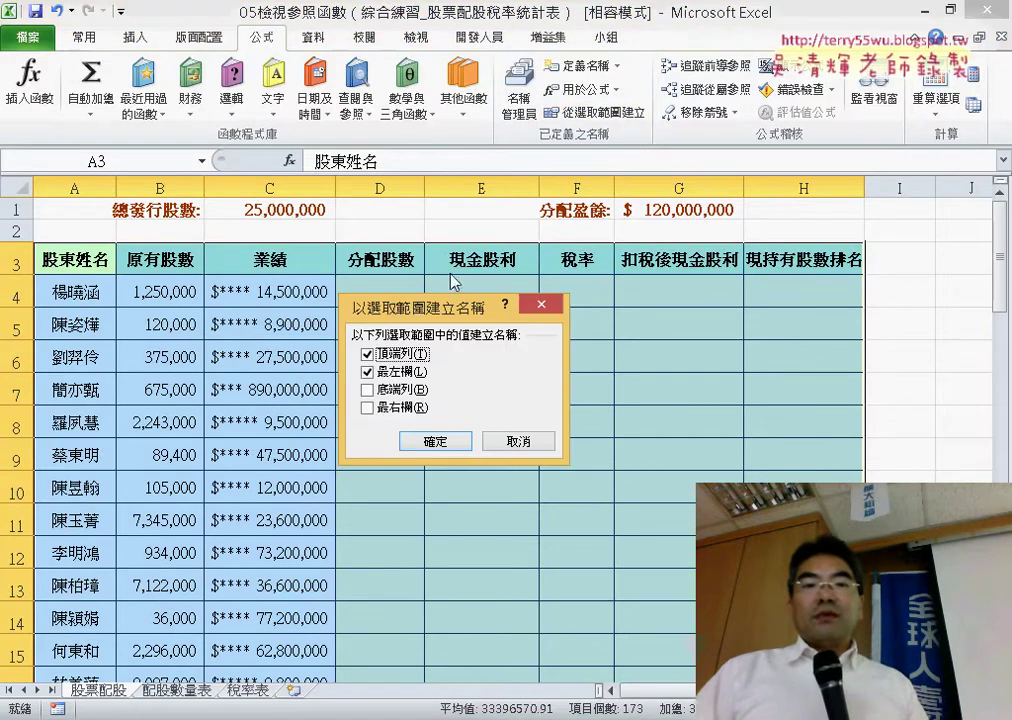
pyautogui.click(370, 377)
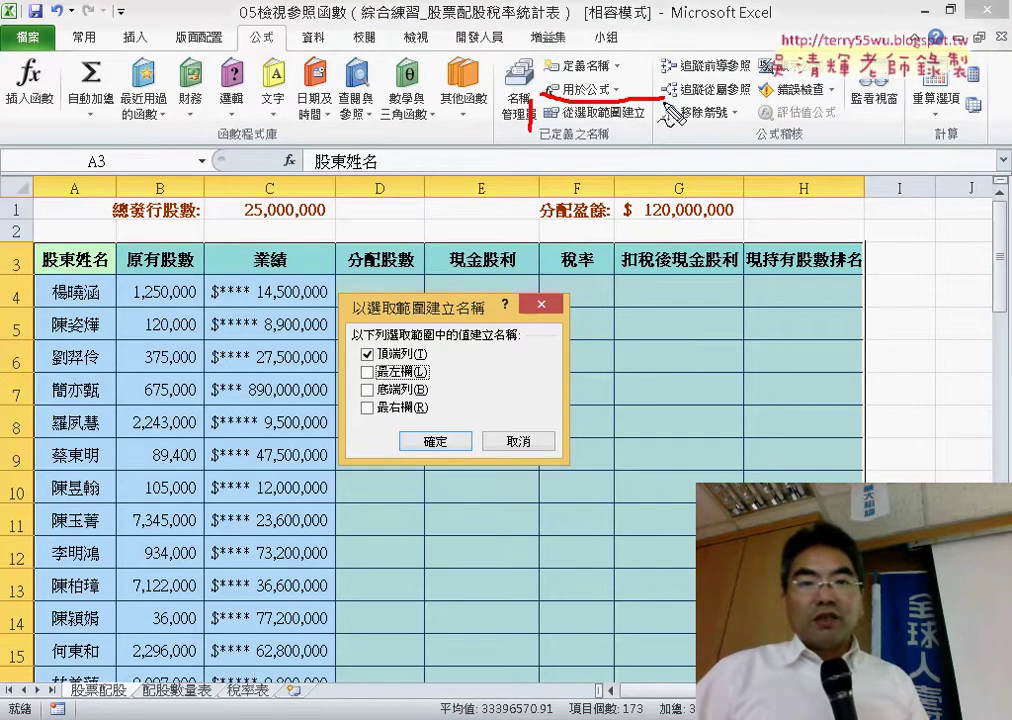
pyautogui.moveTo(545, 97); pyautogui.dragTo(540, 138)
pyautogui.moveTo(428, 352)
pyautogui.mouseDown()
pyautogui.moveTo(443, 347)
pyautogui.moveTo(432, 350)
pyautogui.mouseUp()
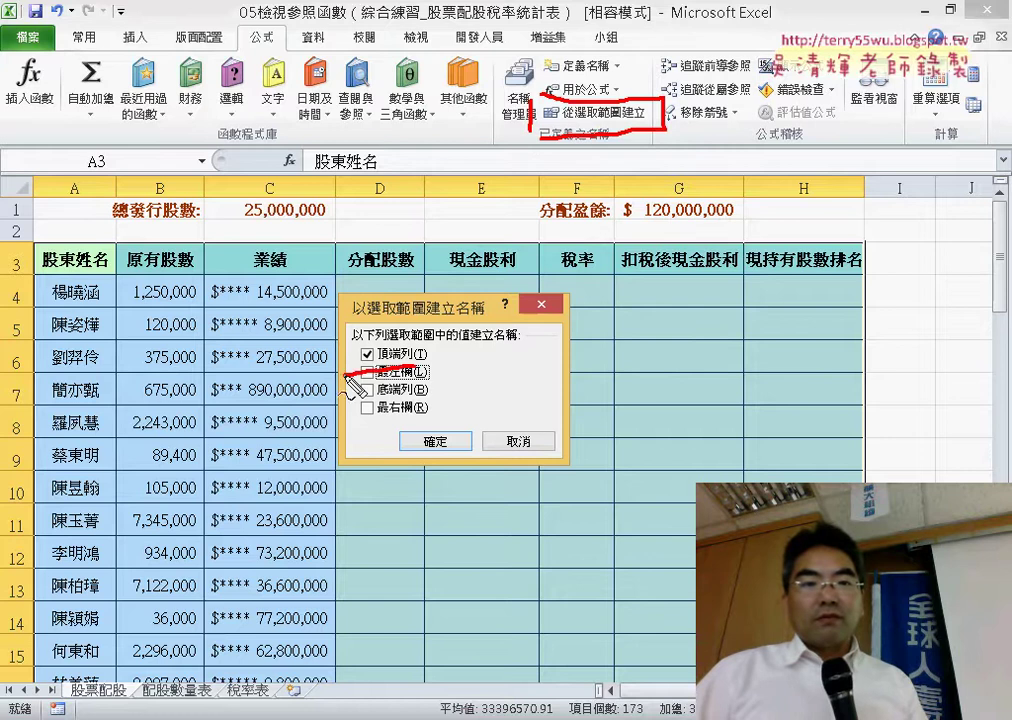
pyautogui.moveTo(105, 242); pyautogui.dragTo(118, 262)
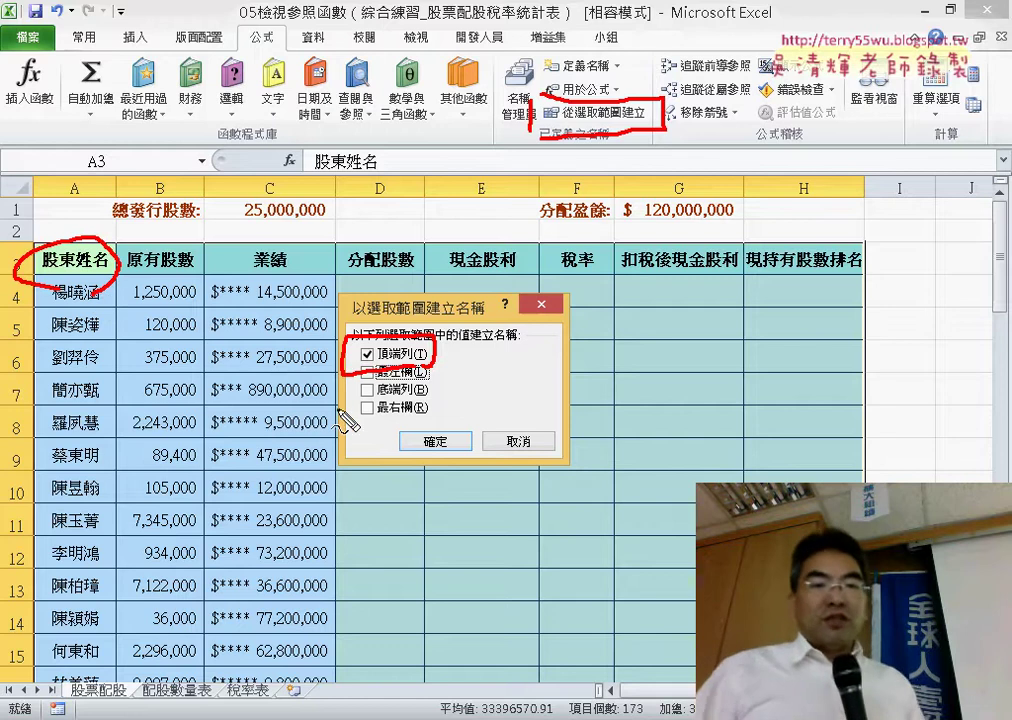
pyautogui.press('Escape')
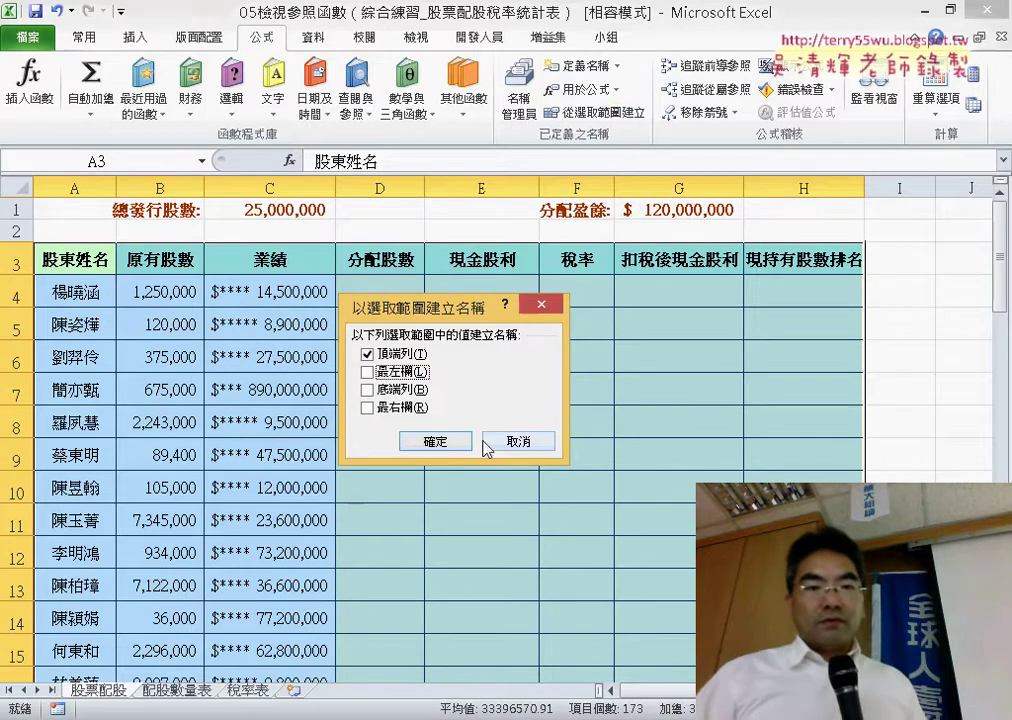
pyautogui.click(448, 440)
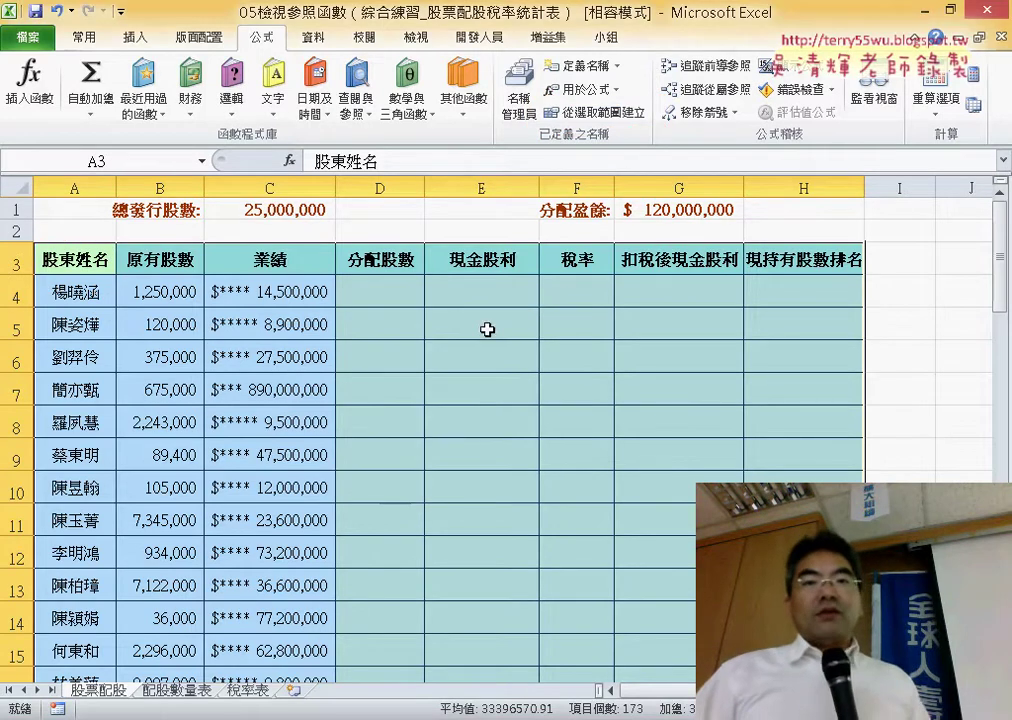
pyautogui.click(525, 103)
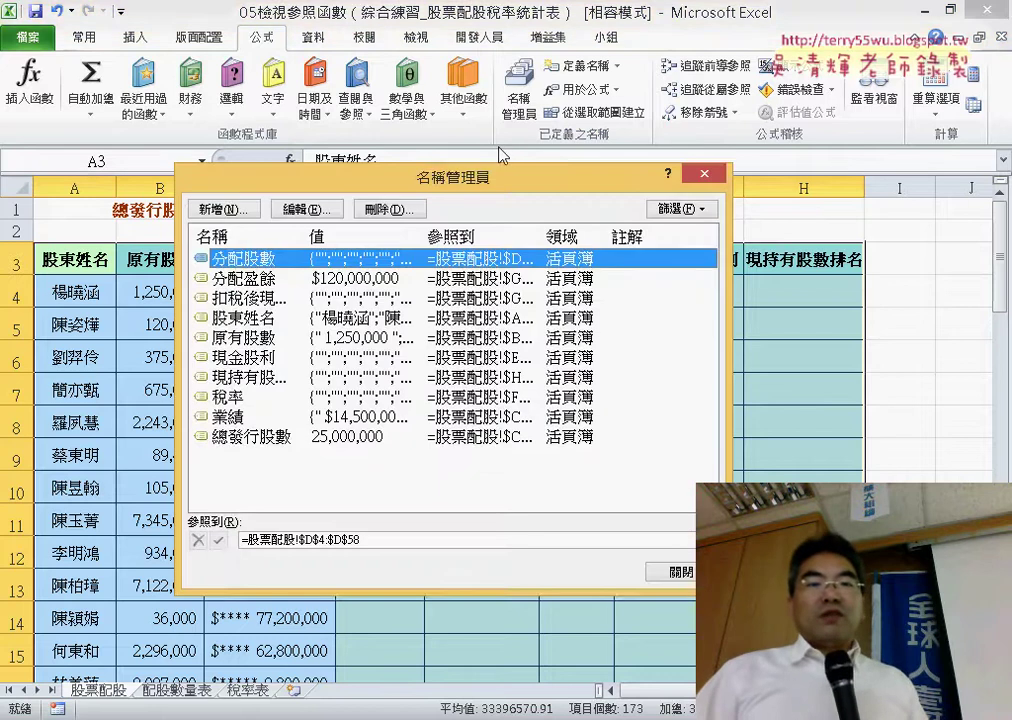
pyautogui.moveTo(483, 176); pyautogui.dragTo(638, 171)
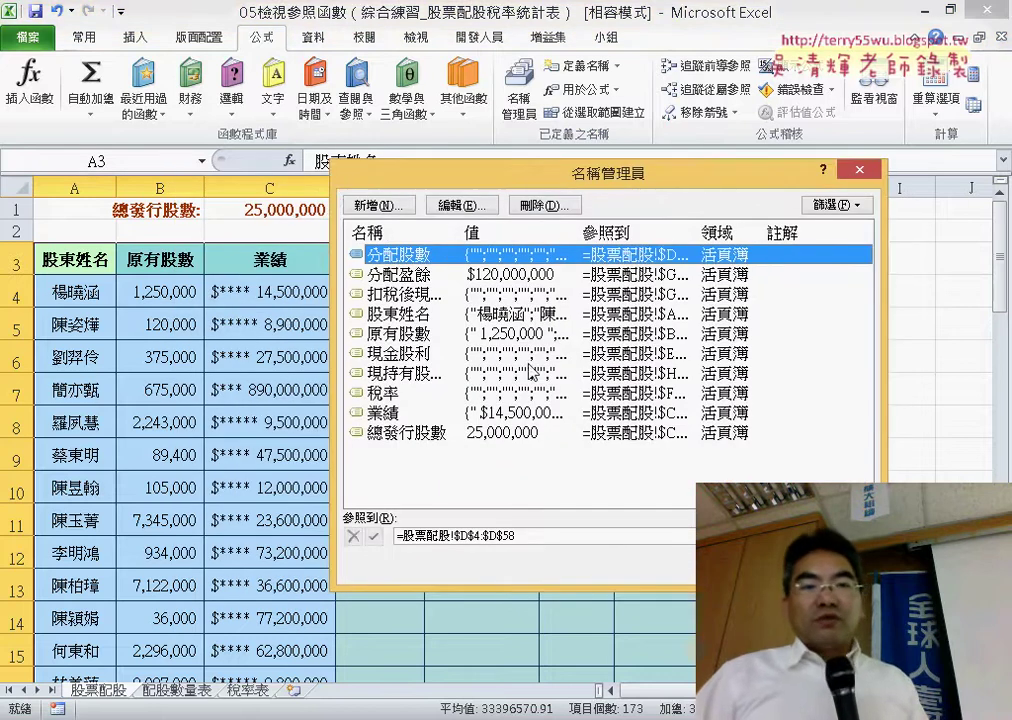
pyautogui.click(415, 314)
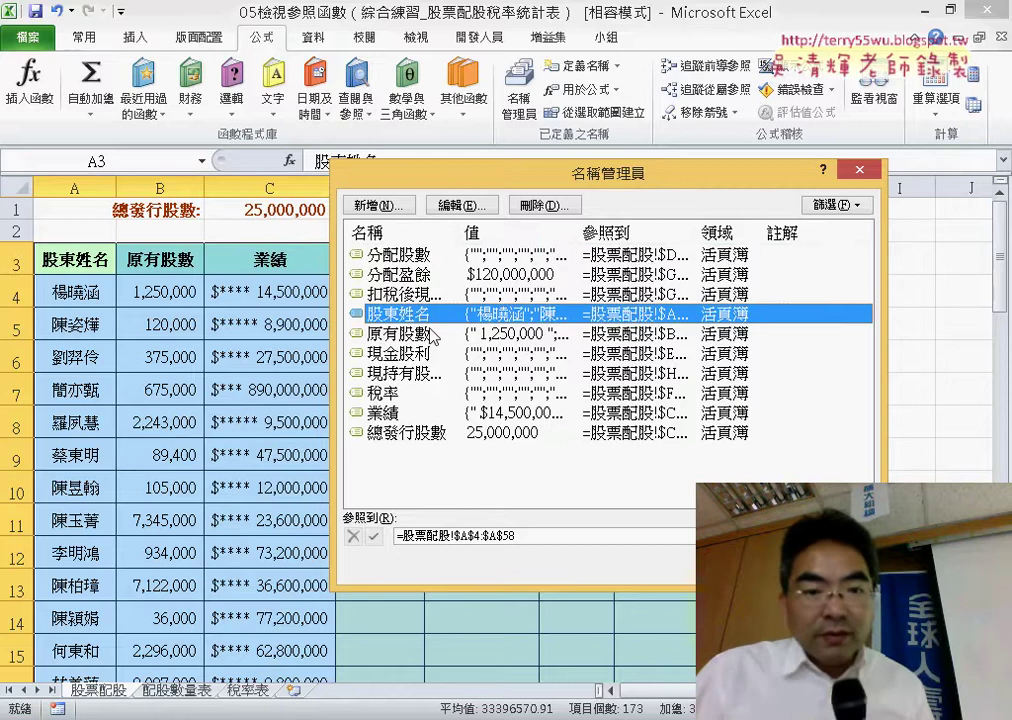
pyautogui.click(564, 533)
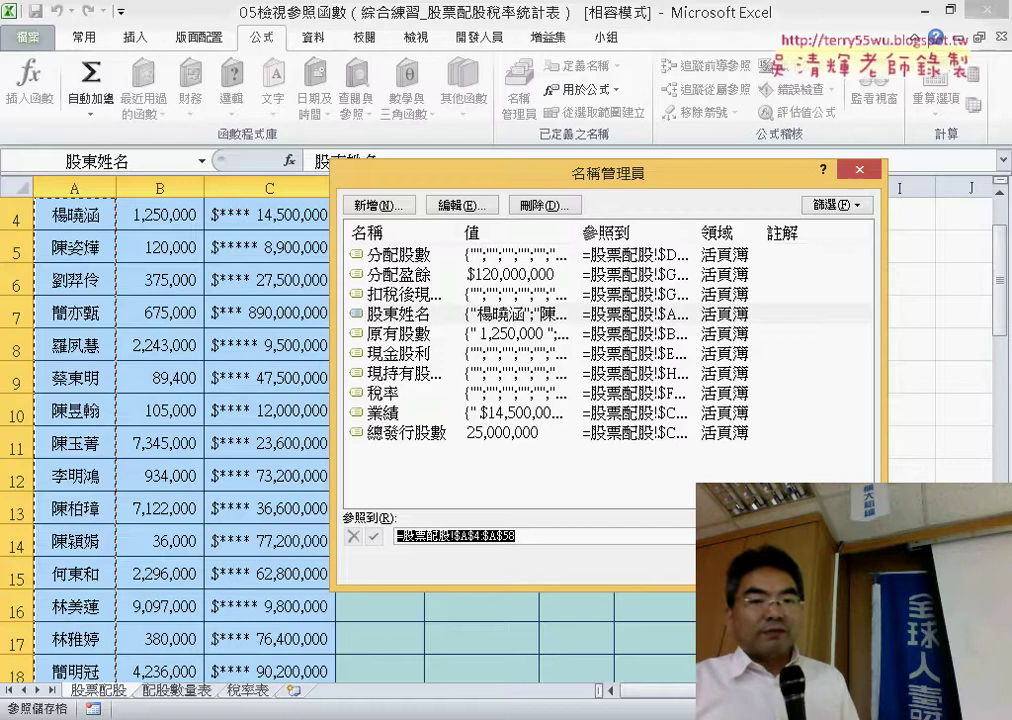
pyautogui.press('Escape')
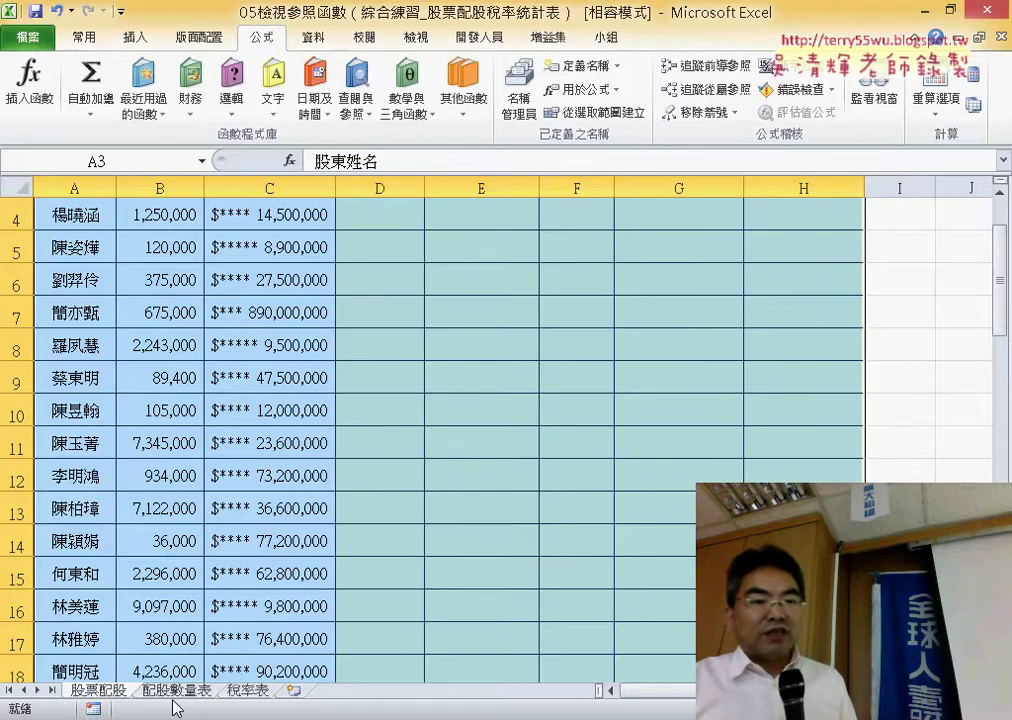
# Step: Name range A2:C7 on the 配股數量表 sheet 配股數量表 through the Name Box
pyautogui.click(174, 694)
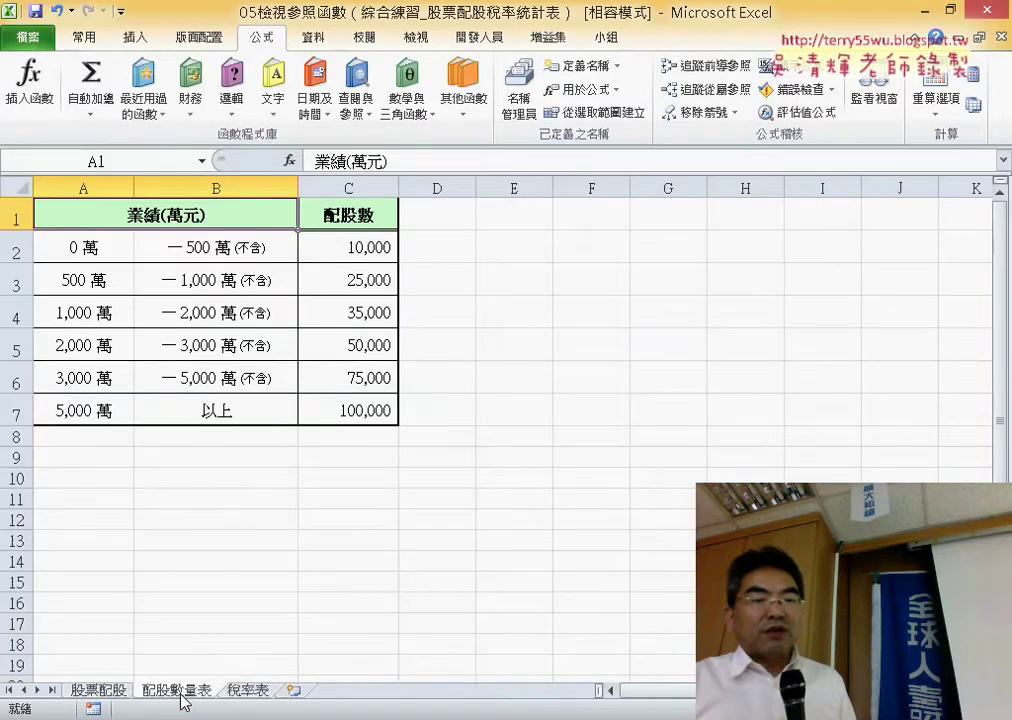
pyautogui.doubleClick(182, 694)
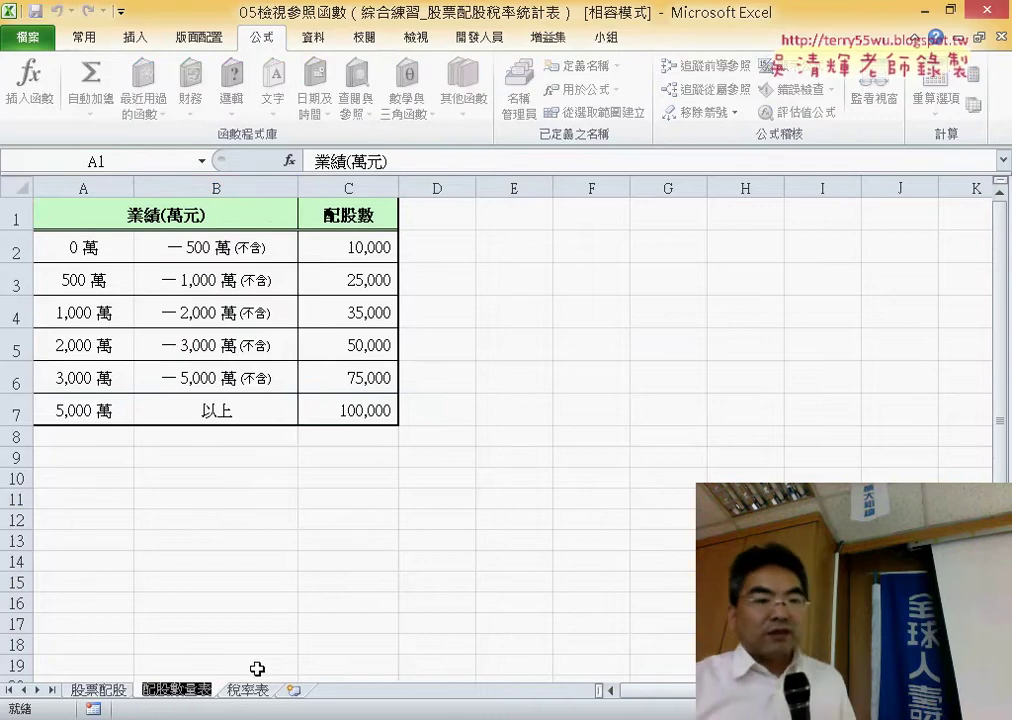
pyautogui.moveTo(84, 245); pyautogui.dragTo(349, 402)
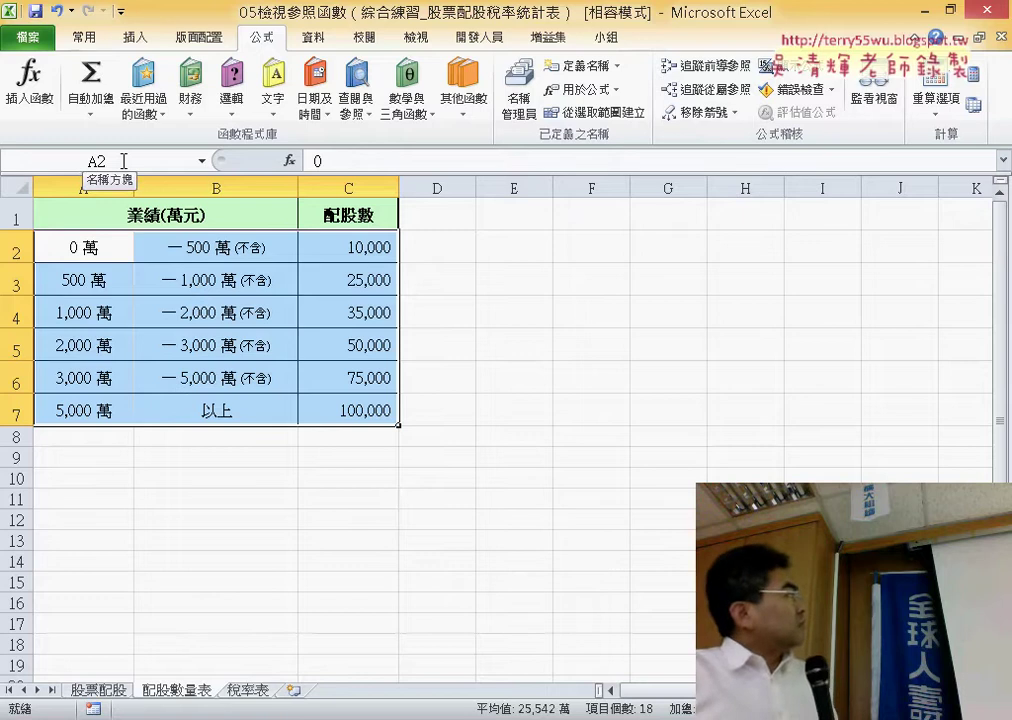
pyautogui.click(123, 161)
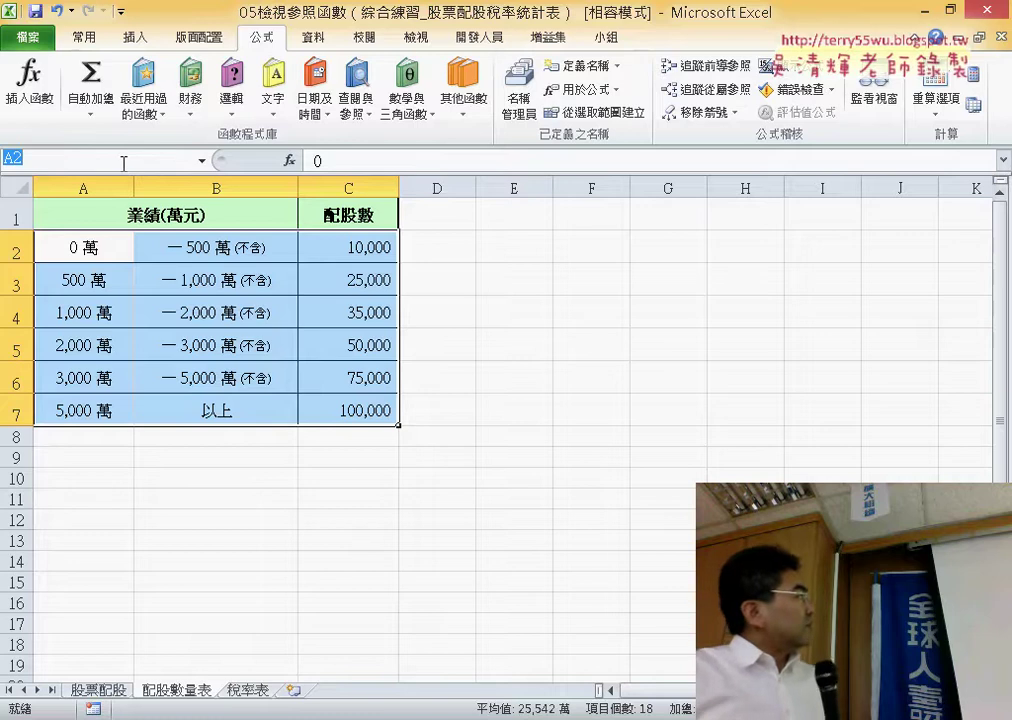
pyautogui.write('配股數量表')
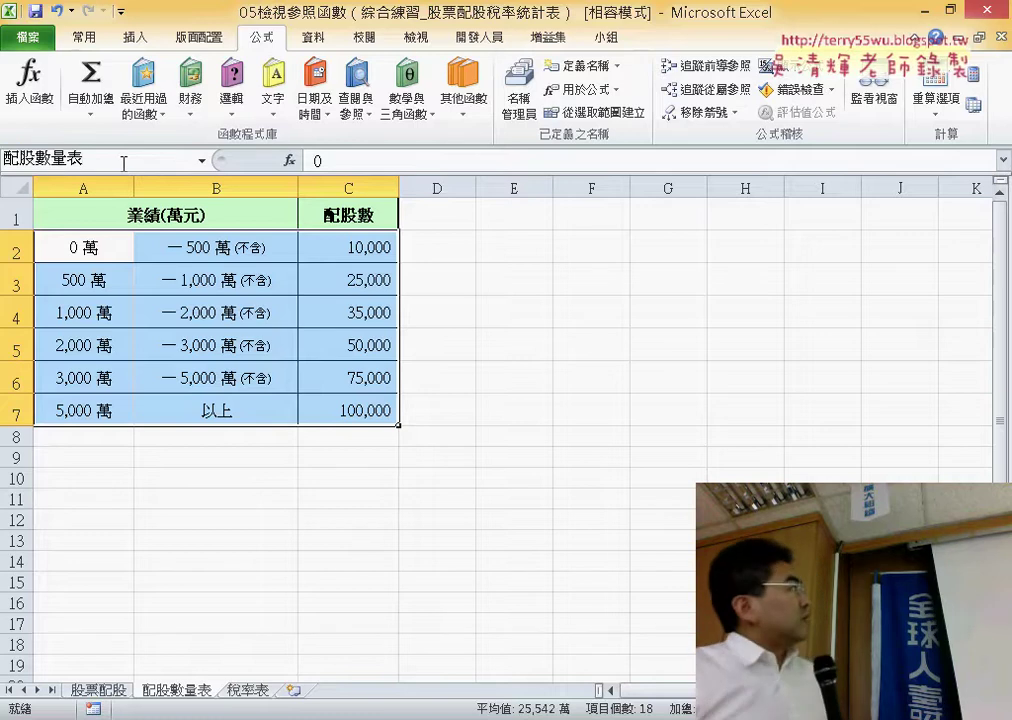
pyautogui.press('Return')
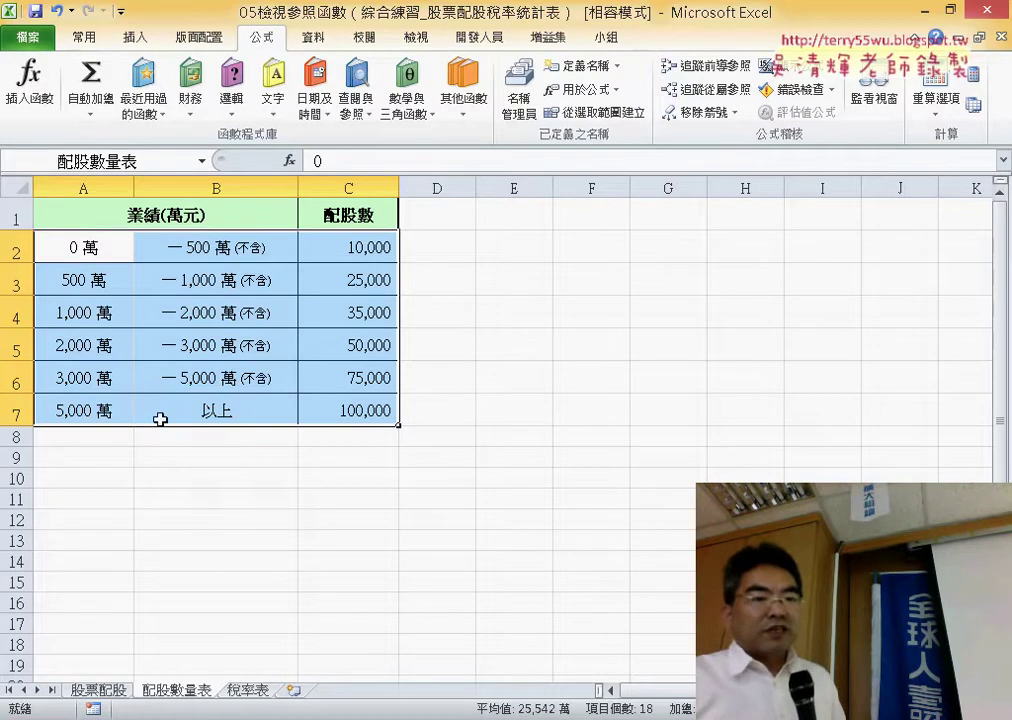
pyautogui.click(252, 690)
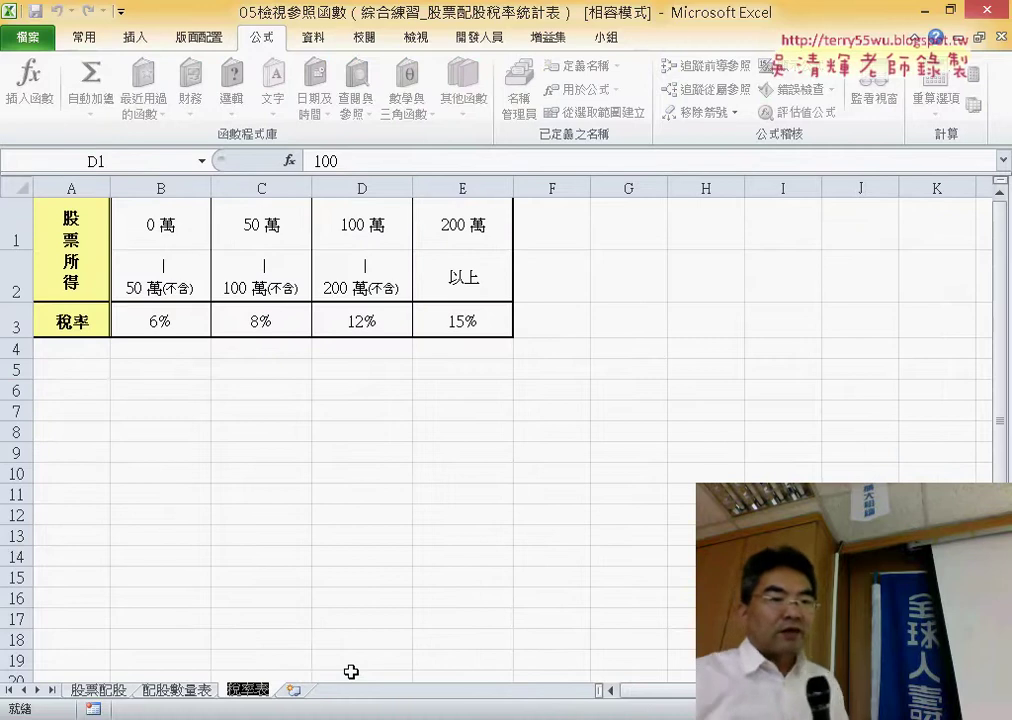
# Step: Select B1:E3 on the 稅率表 sheet and name it 稅率表 in the Name Box
pyautogui.moveTo(203, 227)
pyautogui.mouseDown()
pyautogui.moveTo(421, 290)
pyautogui.moveTo(469, 323)
pyautogui.mouseUp()
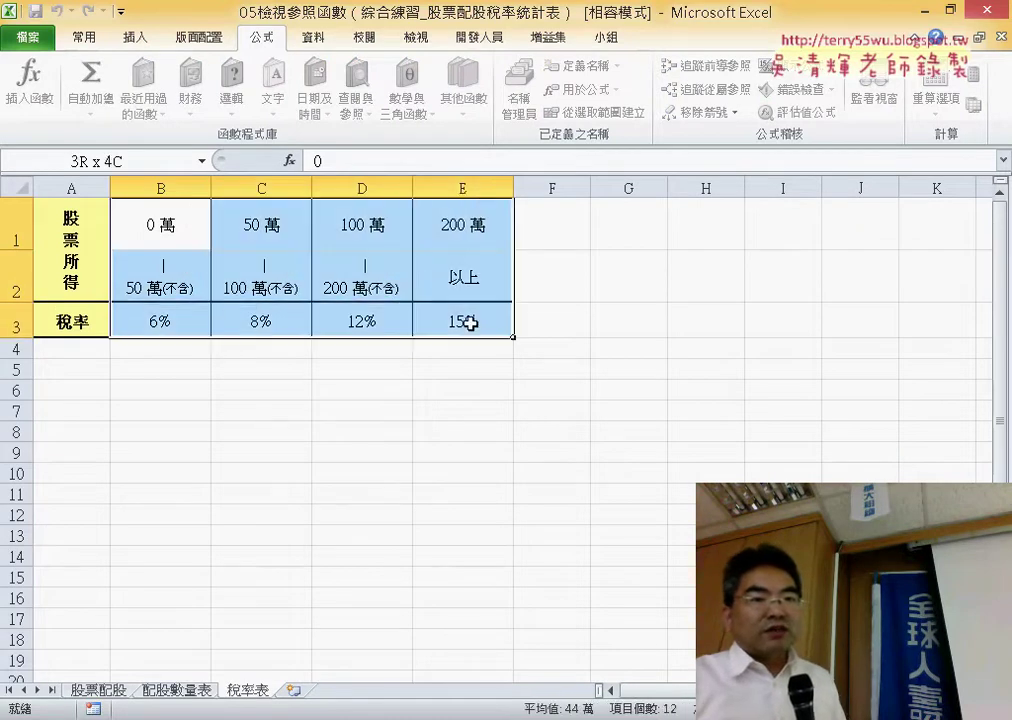
pyautogui.moveTo(151, 219)
pyautogui.mouseDown()
pyautogui.moveTo(422, 214)
pyautogui.moveTo(450, 307)
pyautogui.moveTo(445, 328)
pyautogui.mouseUp()
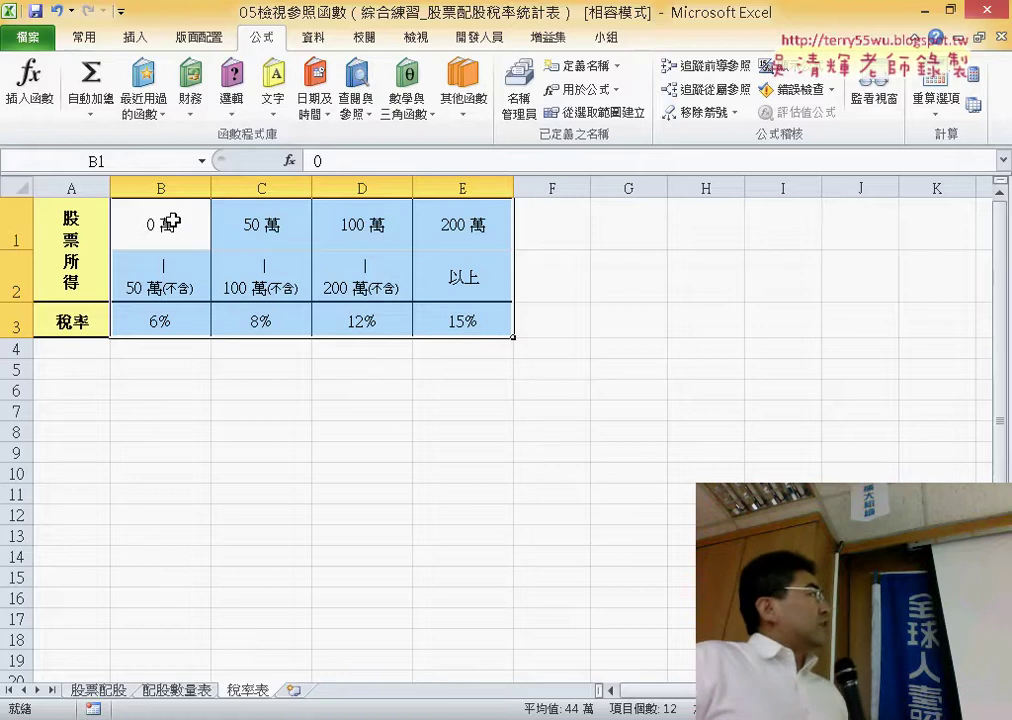
pyautogui.moveTo(172, 221)
pyautogui.mouseDown()
pyautogui.moveTo(323, 266)
pyautogui.moveTo(426, 323)
pyautogui.mouseUp()
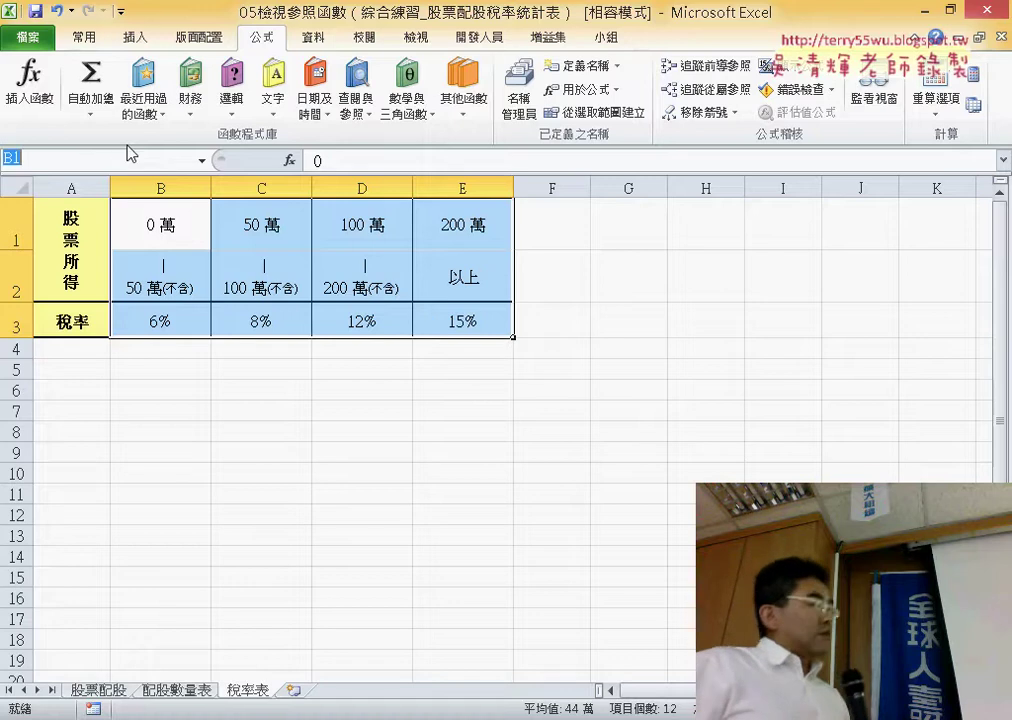
pyautogui.write('稅率表')
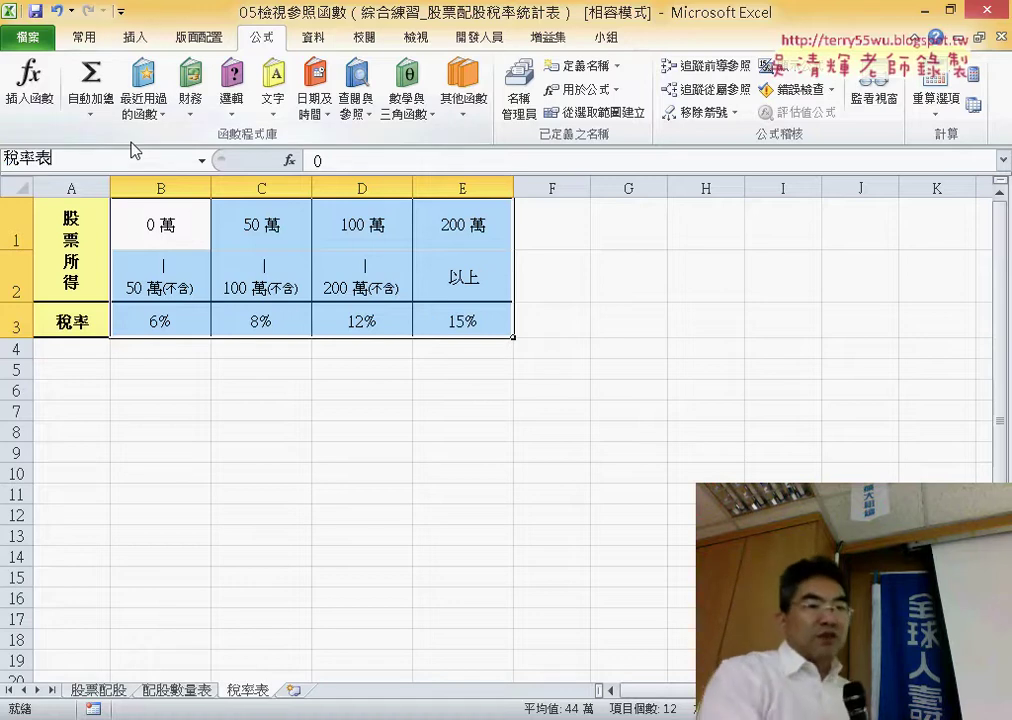
pyautogui.press('Return')
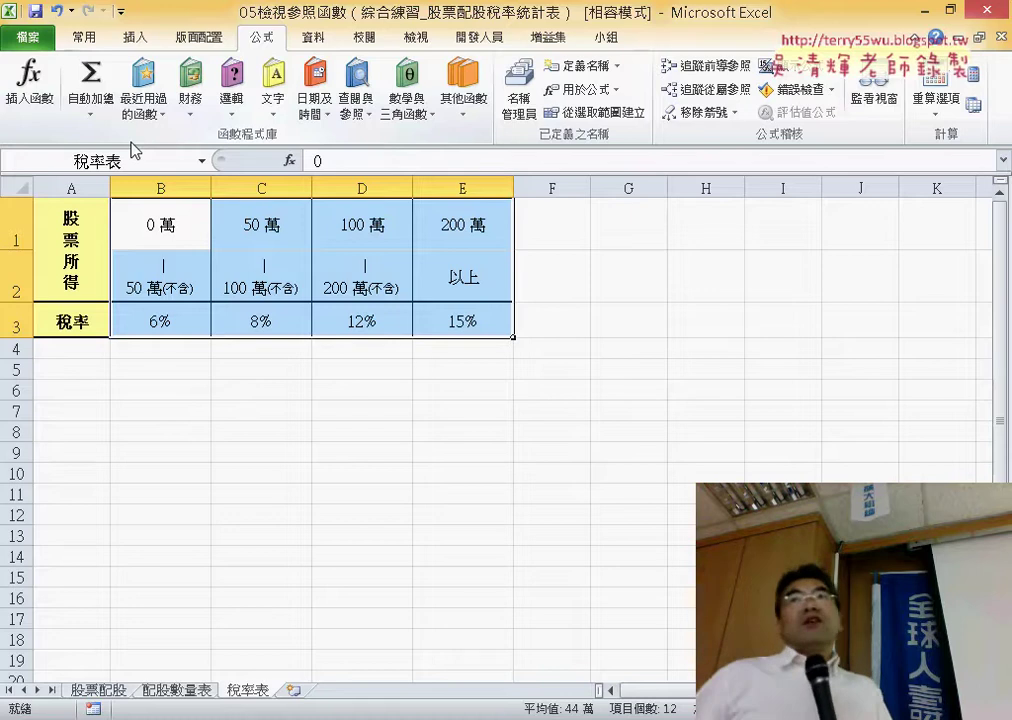
pyautogui.click(264, 430)
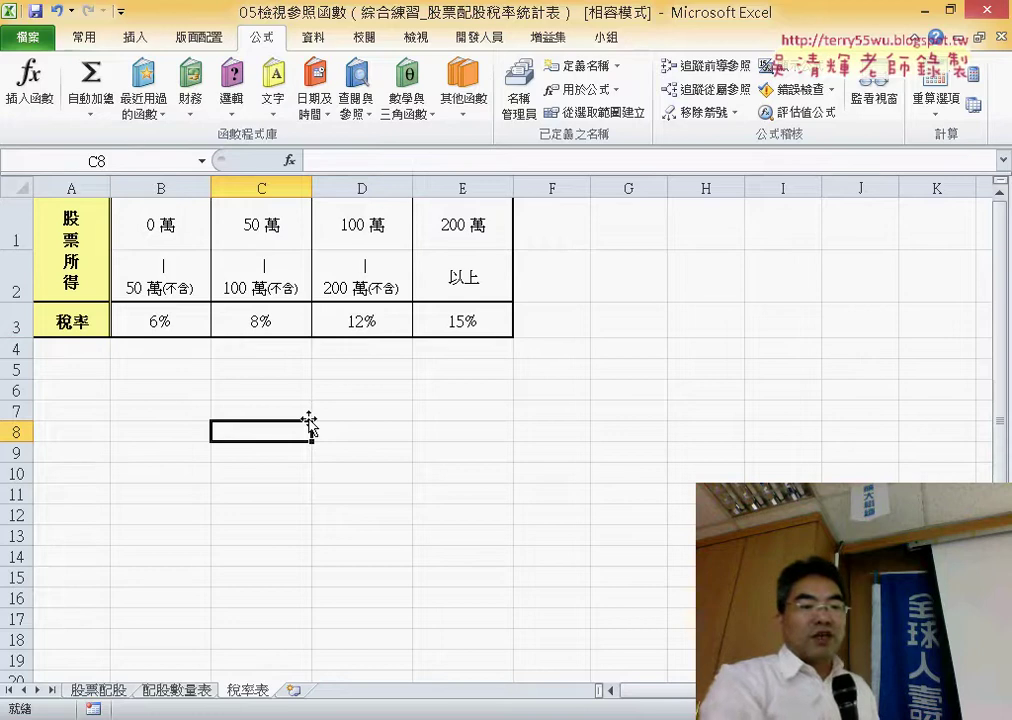
pyautogui.press('F3')
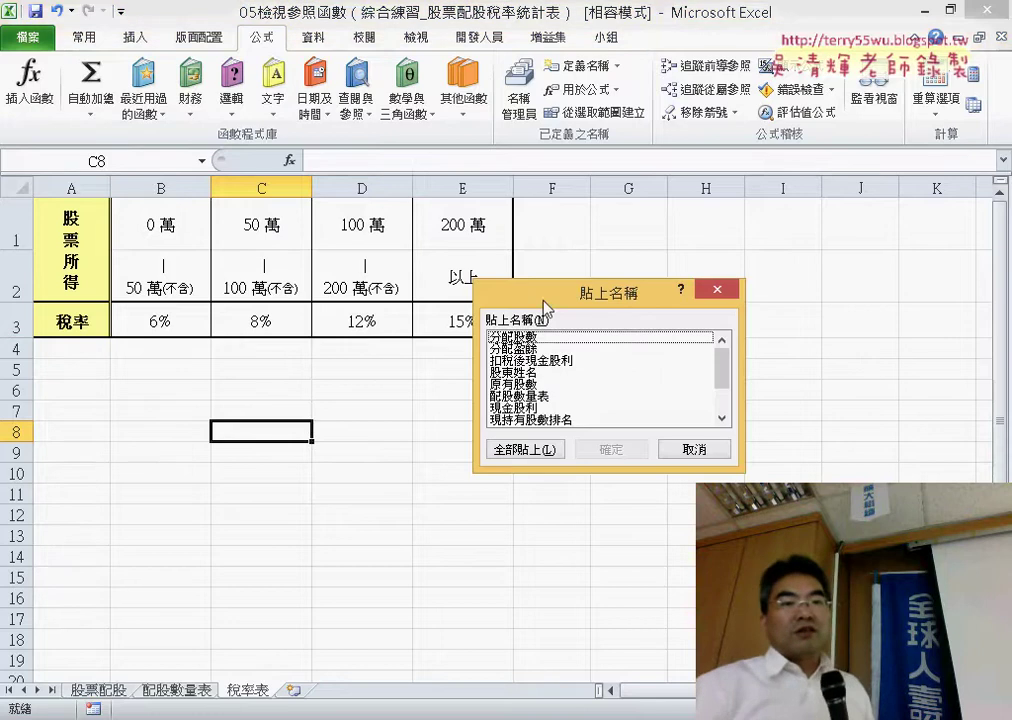
pyautogui.moveTo(545, 310); pyautogui.dragTo(212, 161)
pyautogui.moveTo(396, 238); pyautogui.dragTo(398, 262)
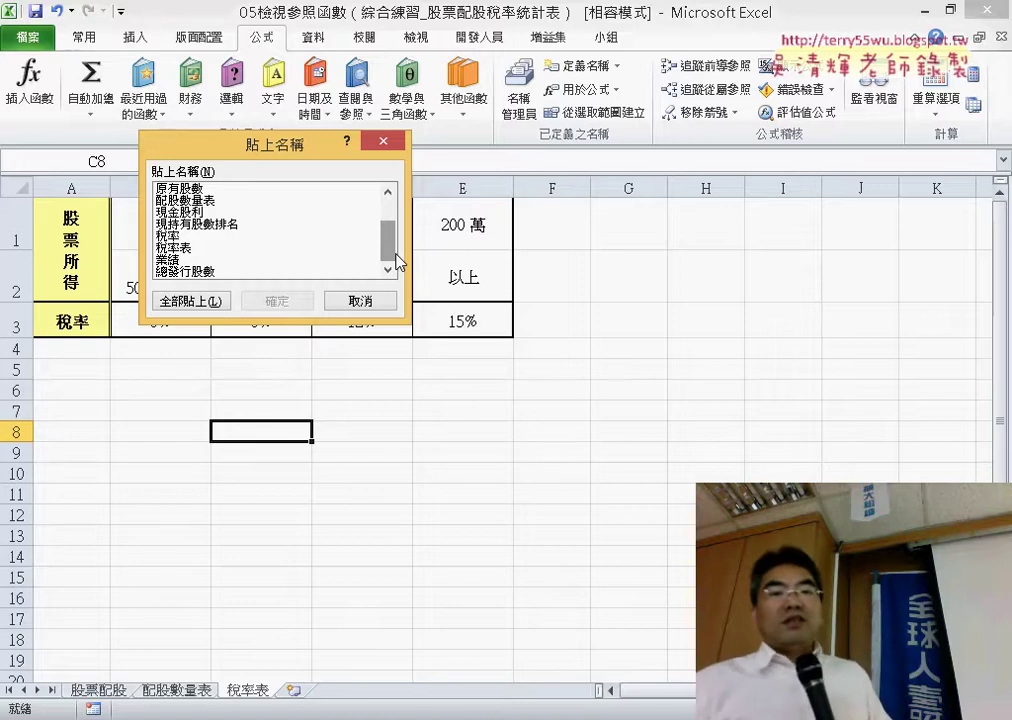
pyautogui.click(363, 302)
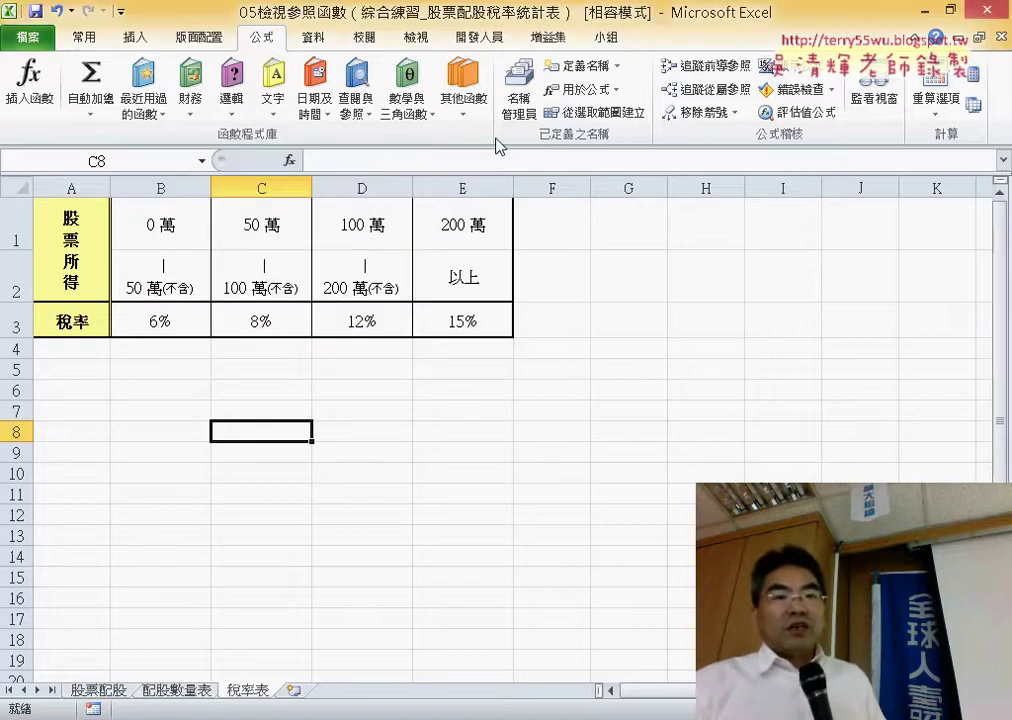
# Step: Review the twelve defined names in Name Manager, close it, and return to the 稅率表 sheet
pyautogui.click(518, 92)
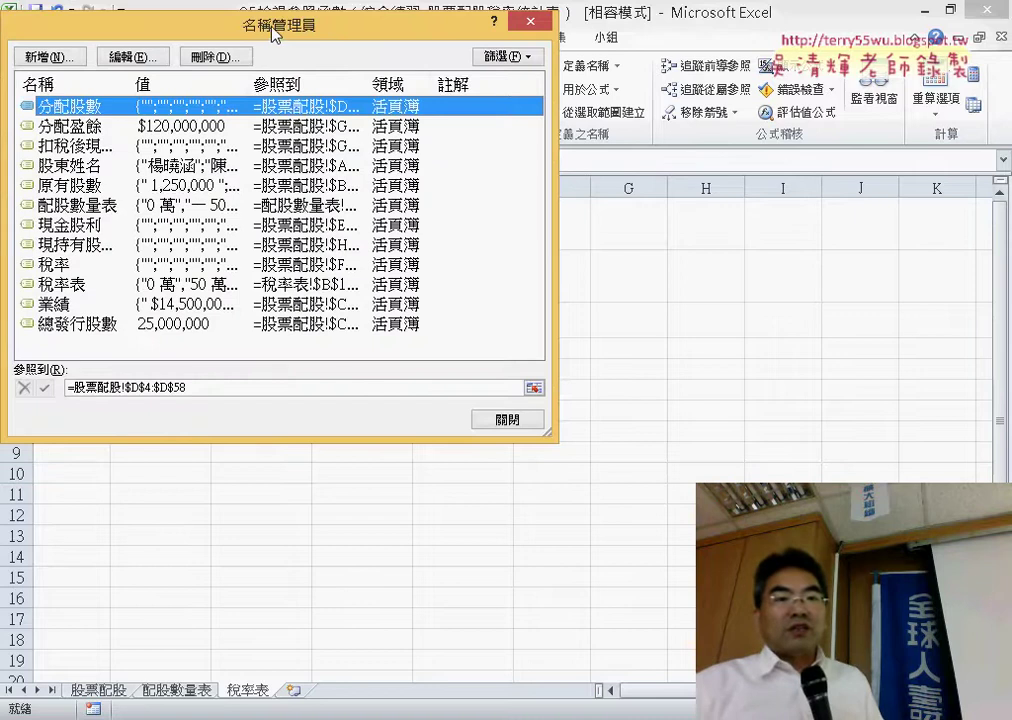
pyautogui.moveTo(276, 33); pyautogui.dragTo(426, 78)
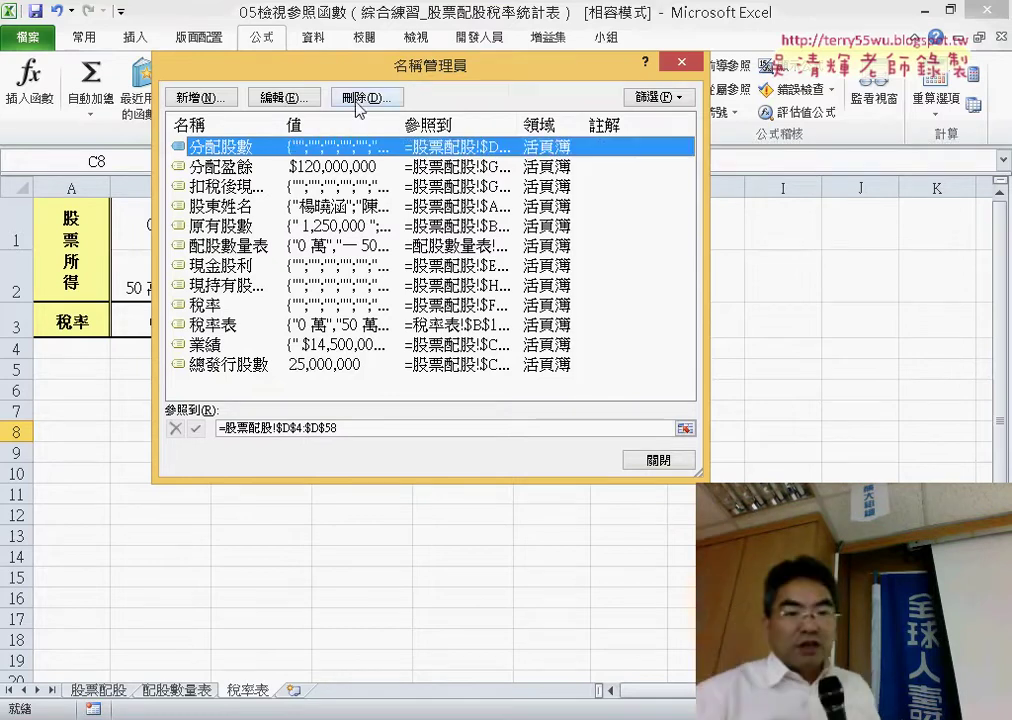
pyautogui.click(658, 460)
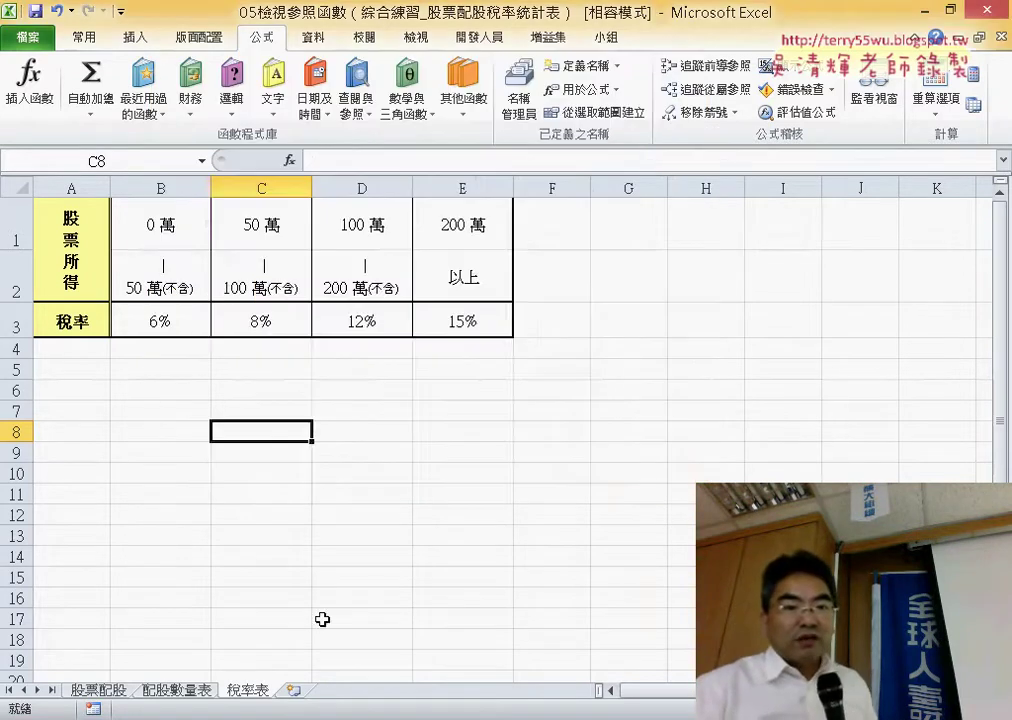
pyautogui.click(180, 695)
pyautogui.click(264, 697)
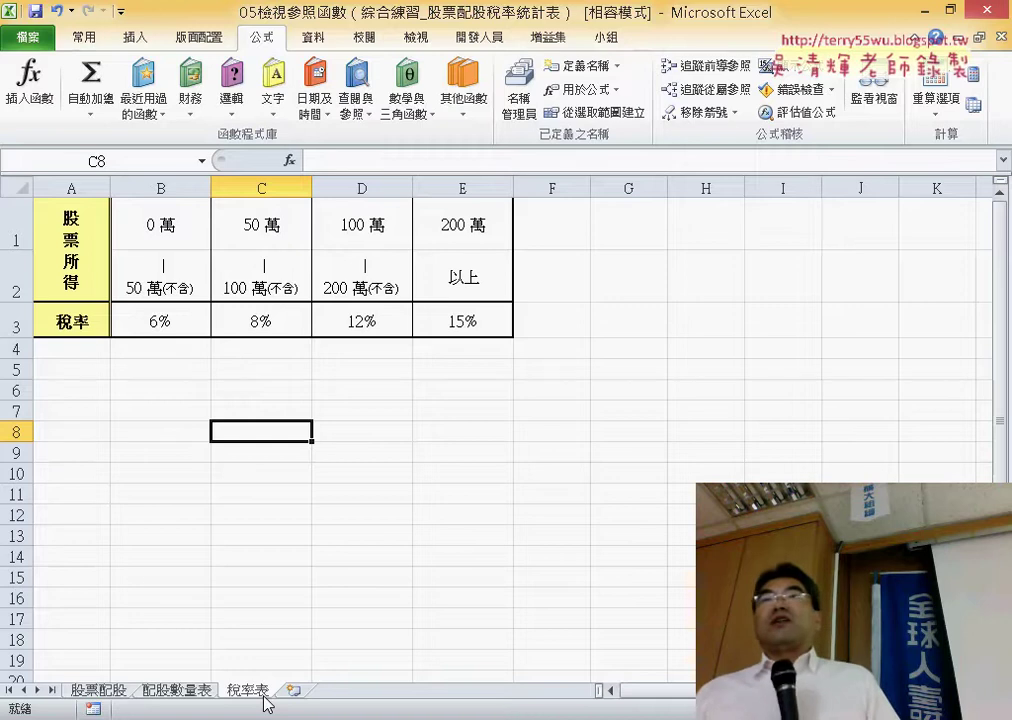
# Step: On the 股票配股 sheet, check the first shareholder's performance in C4
pyautogui.click(97, 690)
pyautogui.scroll(1, 280, 575)
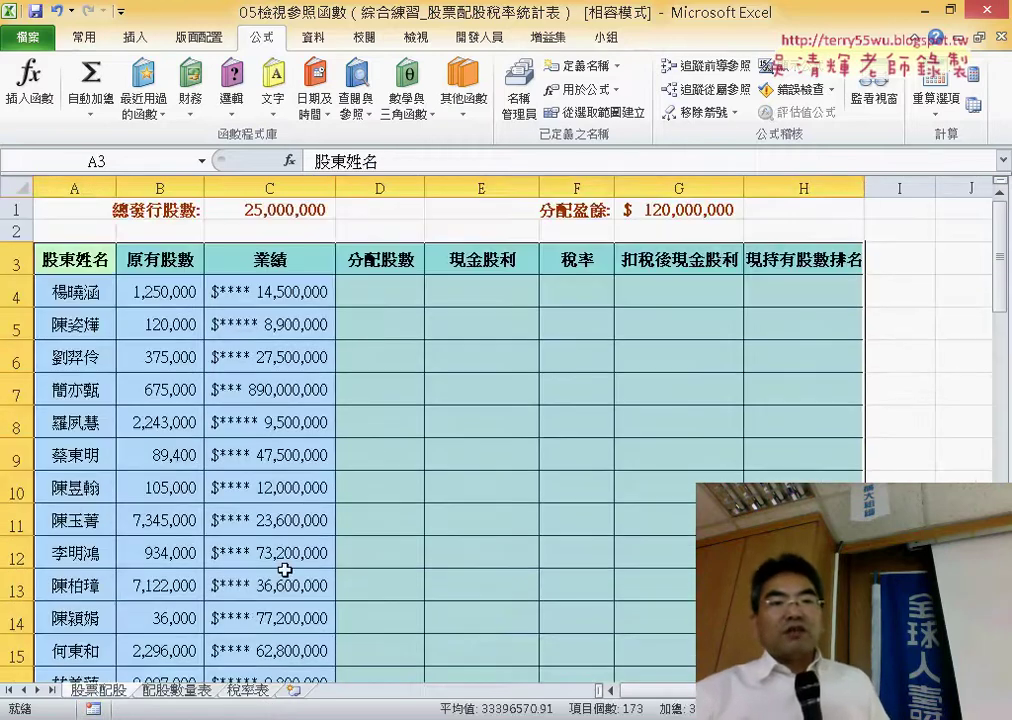
pyautogui.click(385, 291)
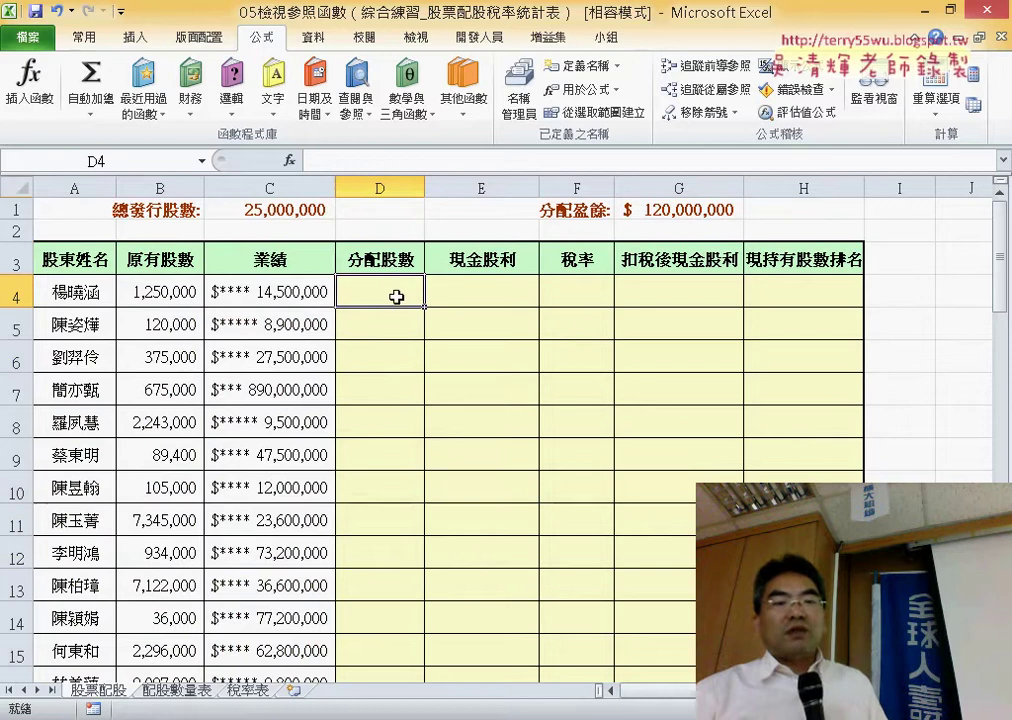
pyautogui.click(291, 298)
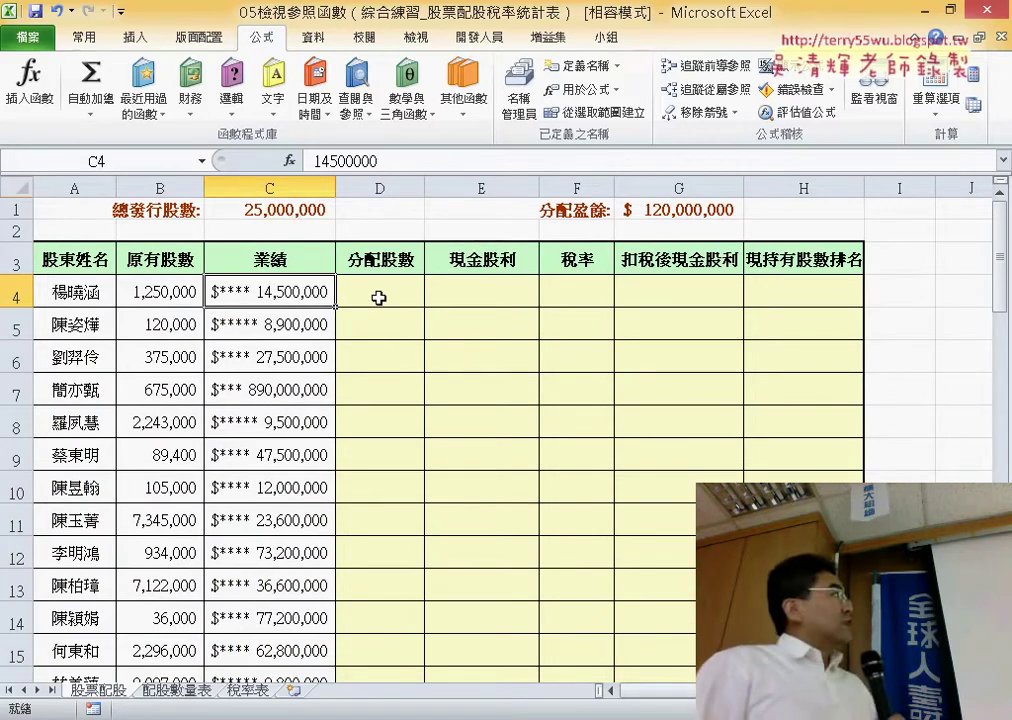
pyautogui.click(378, 298)
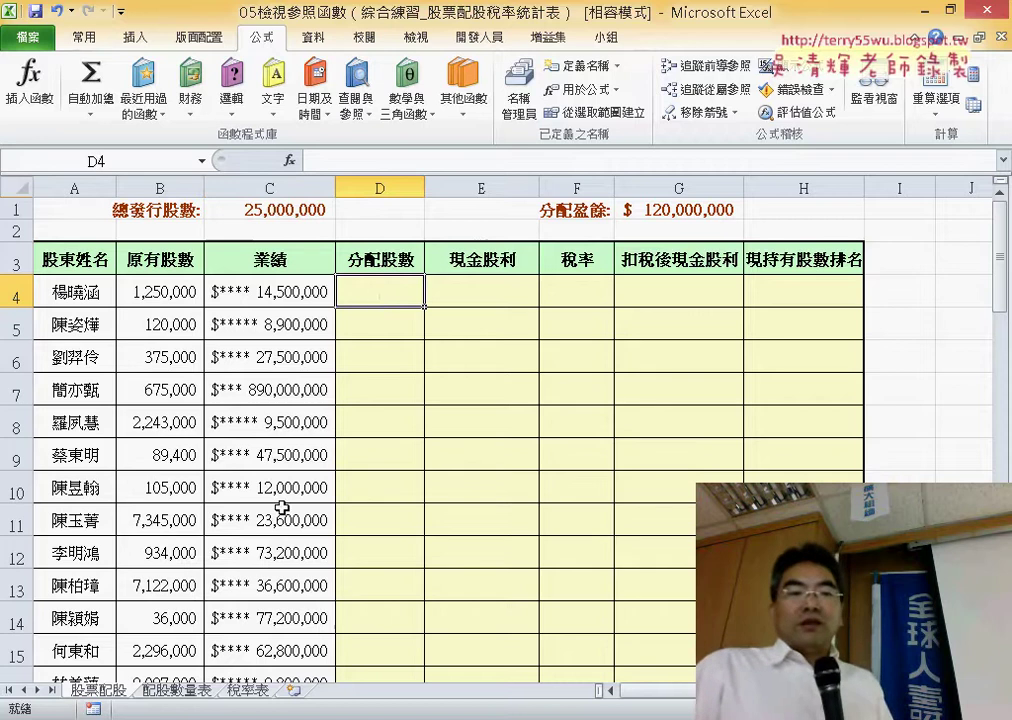
# Step: Locate the 1,000萬–2,000萬 bracket (35,000 shares) in 配股數量表, then return to 股票配股
pyautogui.click(178, 690)
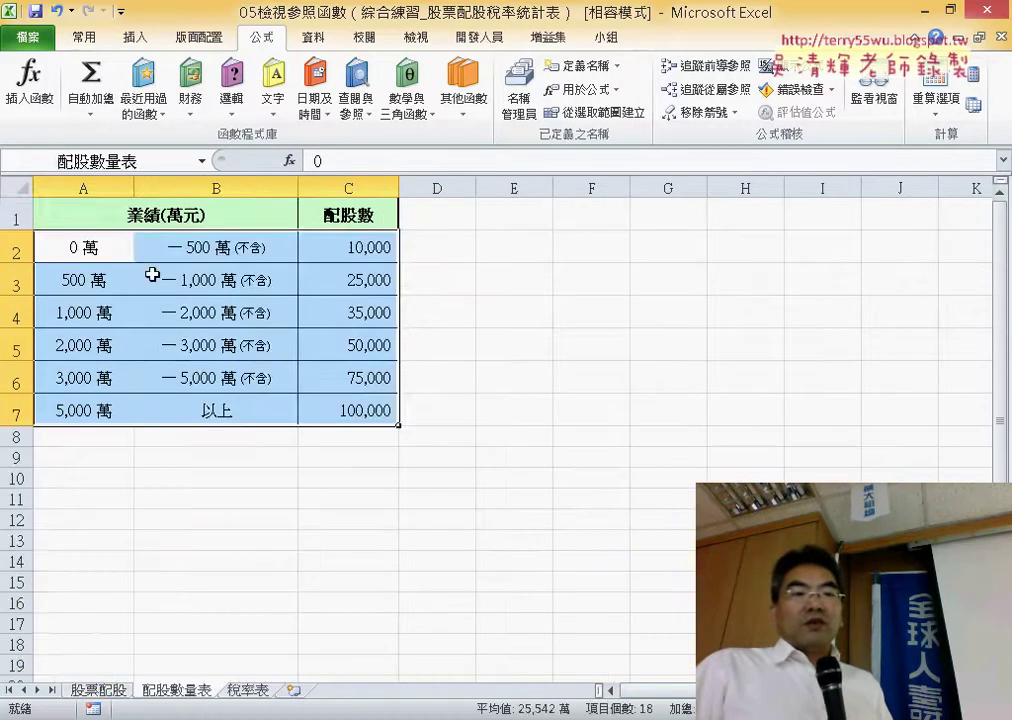
pyautogui.click(100, 188)
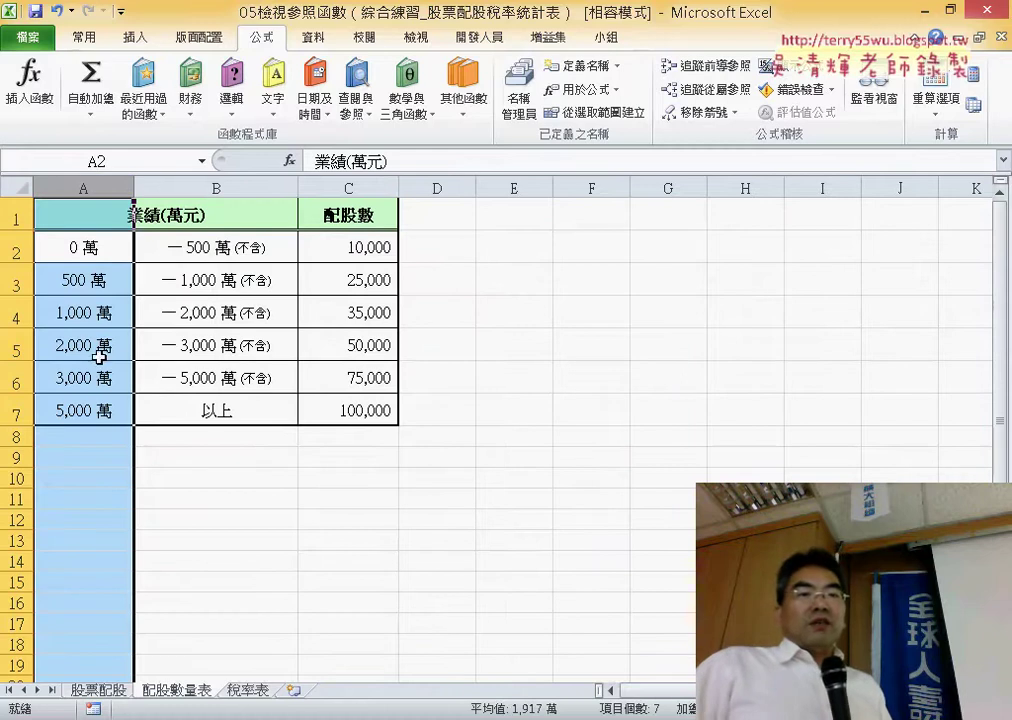
pyautogui.click(180, 218)
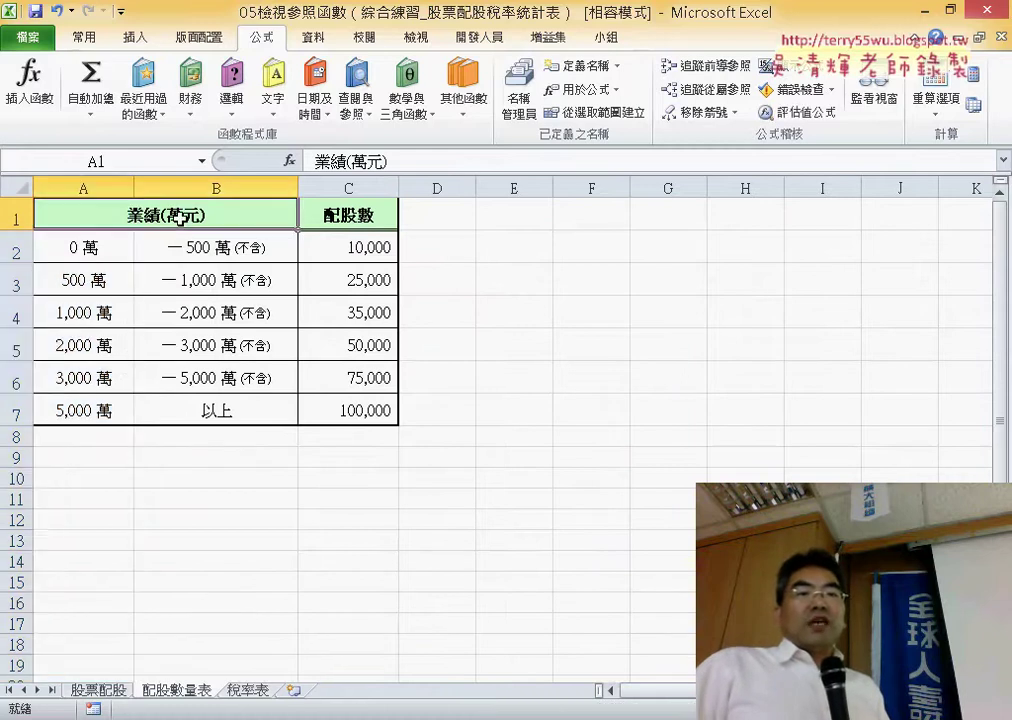
pyautogui.click(366, 314)
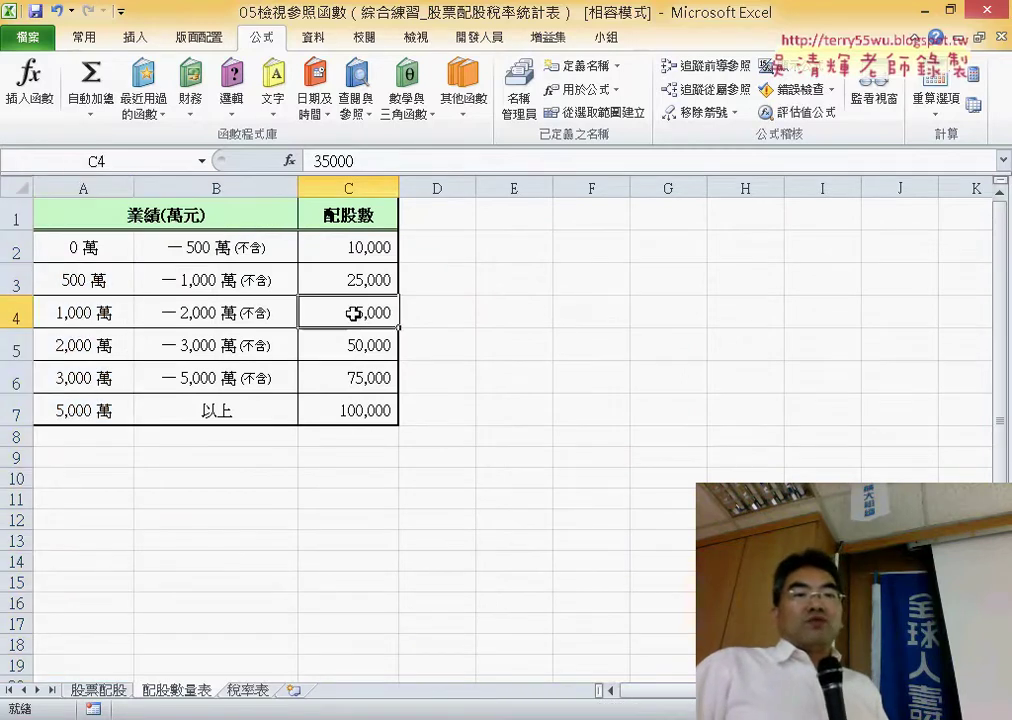
pyautogui.moveTo(105, 313); pyautogui.dragTo(370, 313)
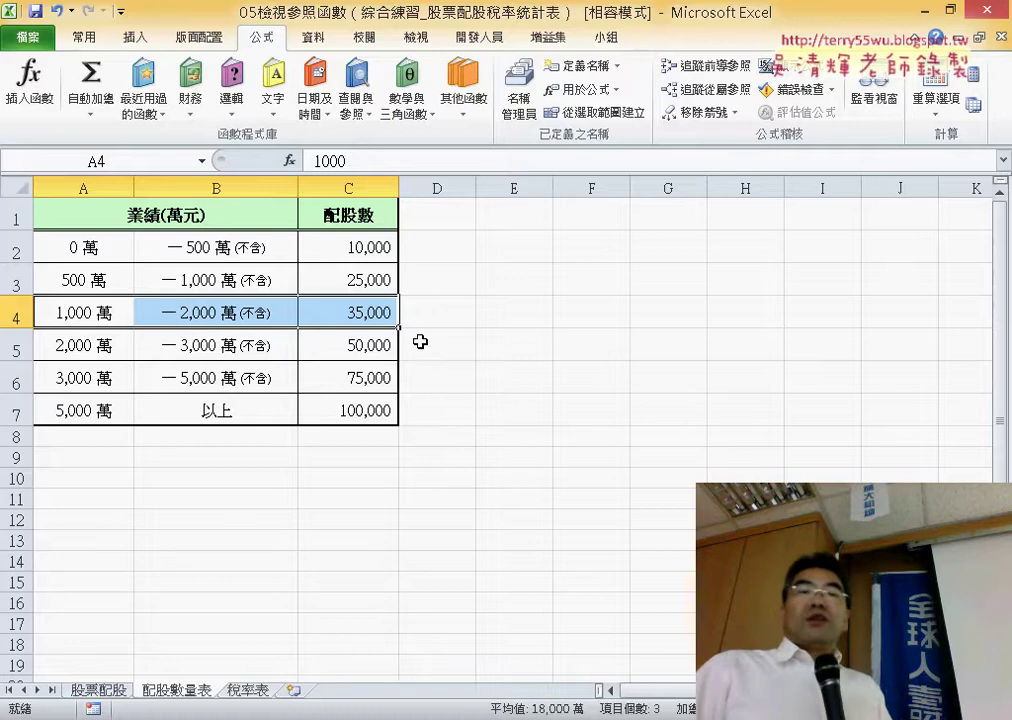
pyautogui.click(95, 690)
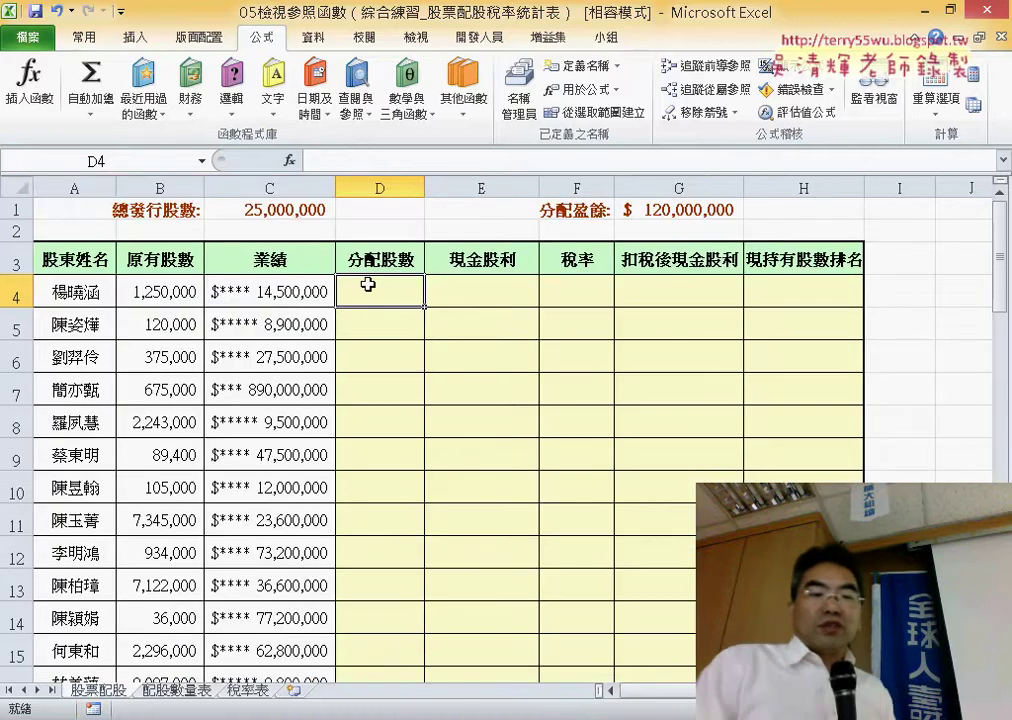
# Step: Enter trial shares of 35,000 in D4 and 25,000 in D5 after checking the 配股數量表 brackets
pyautogui.write('35000')
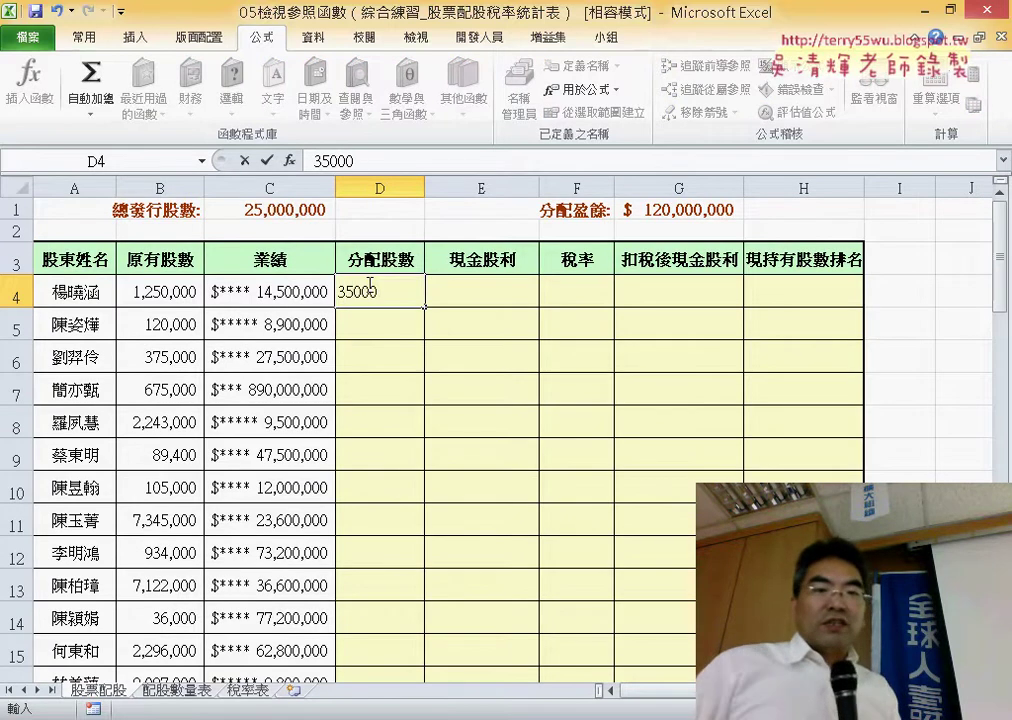
pyautogui.click(285, 332)
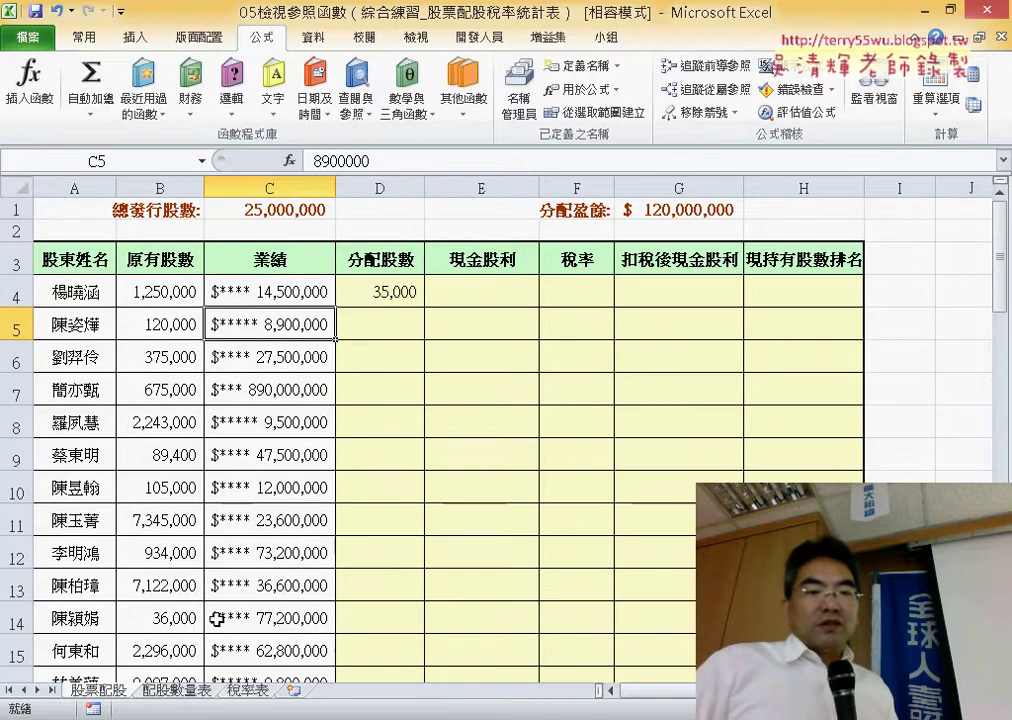
pyautogui.click(177, 690)
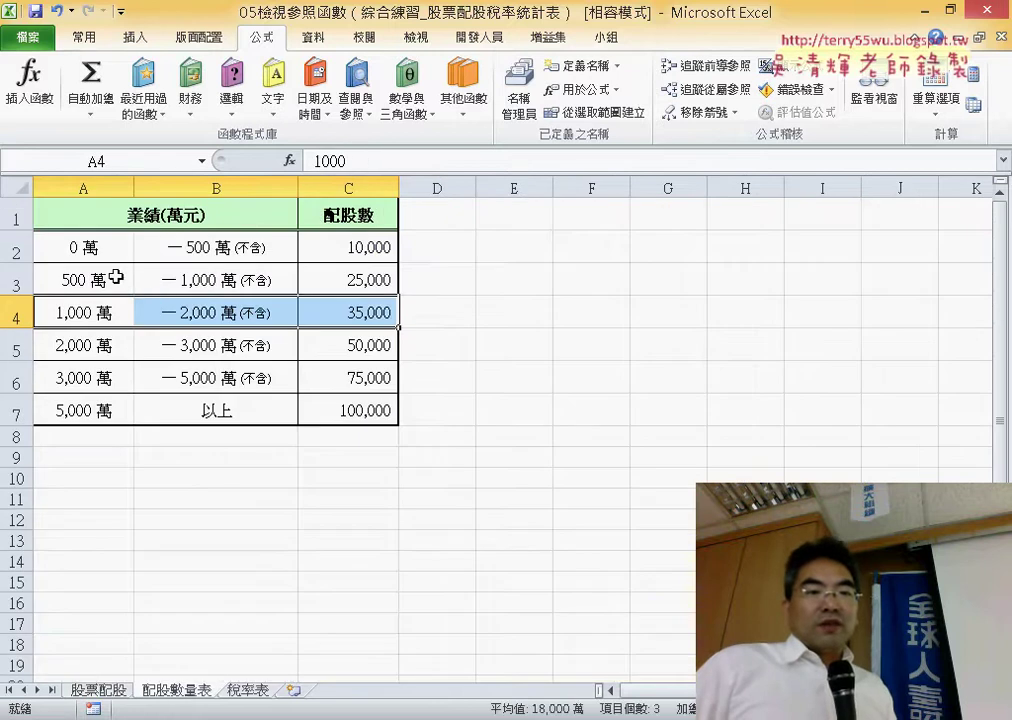
pyautogui.moveTo(117, 278); pyautogui.dragTo(350, 280)
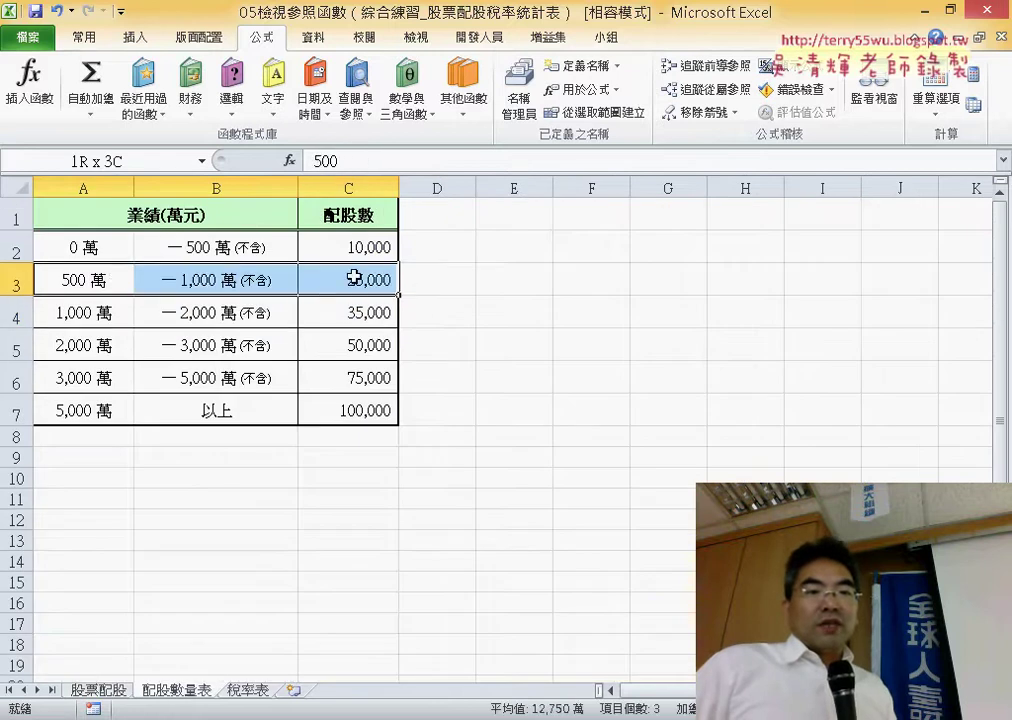
pyautogui.click(85, 691)
pyautogui.click(404, 319)
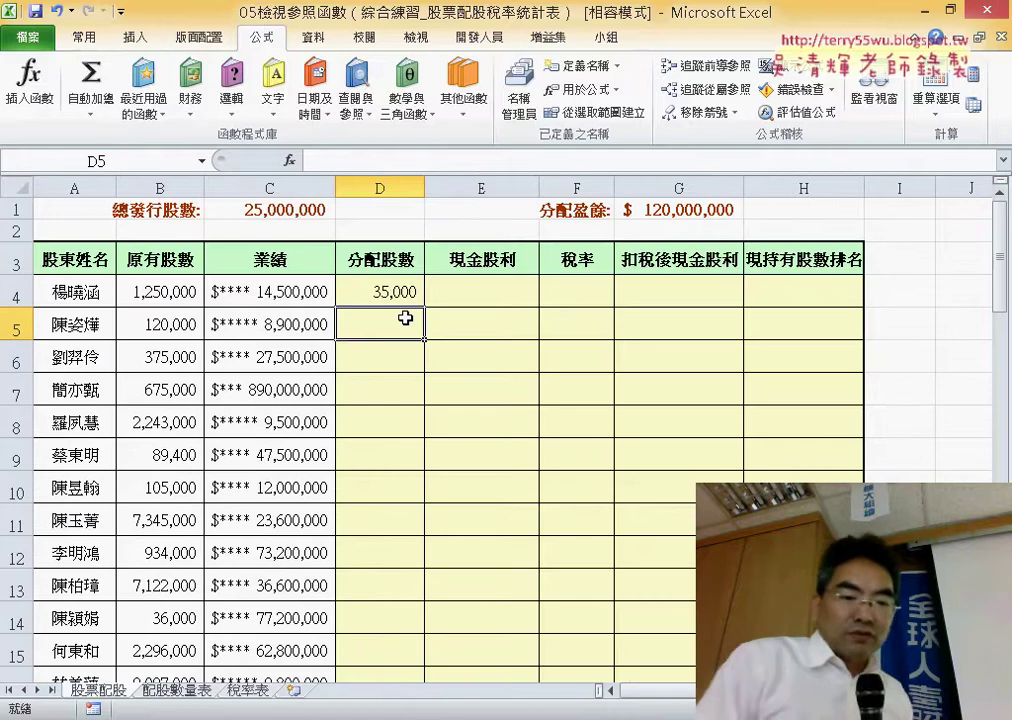
pyautogui.write('25')
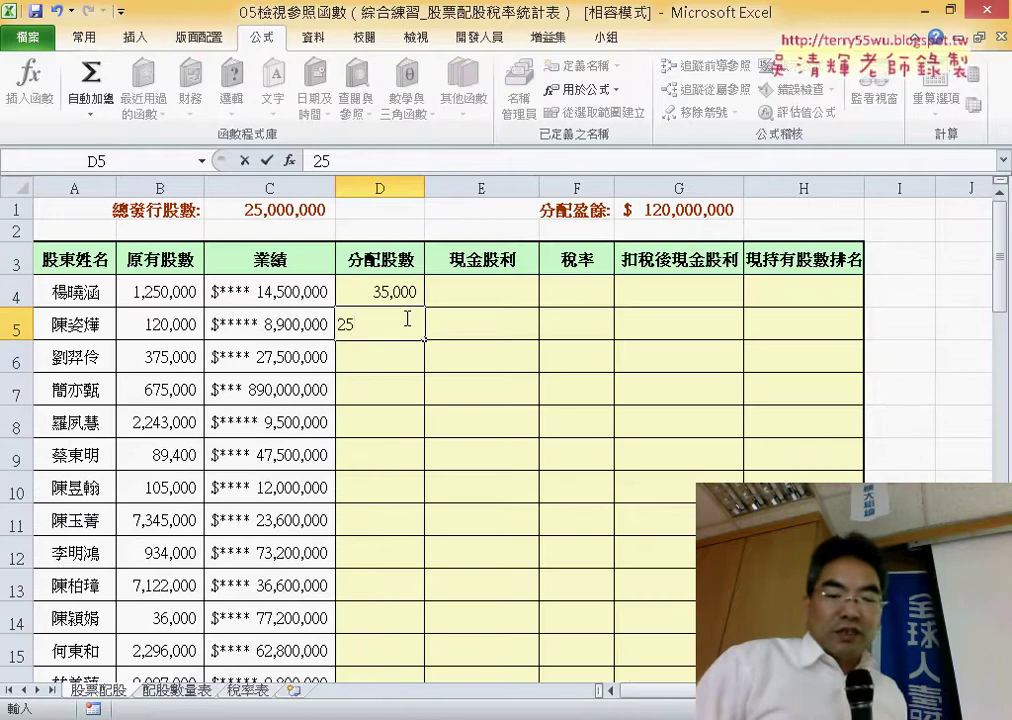
pyautogui.write('000')
pyautogui.press('Return')
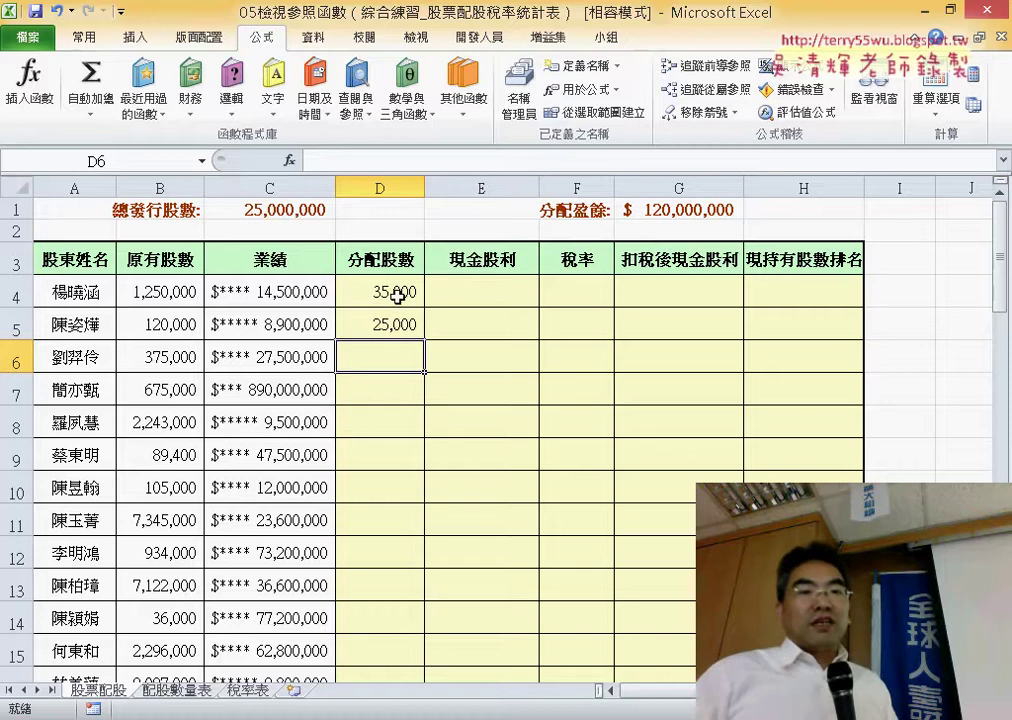
# Step: Clear the trial values in D4:D5 and insert a VLOOKUP function into D4
pyautogui.moveTo(395, 291); pyautogui.dragTo(403, 320)
pyautogui.press('Delete')
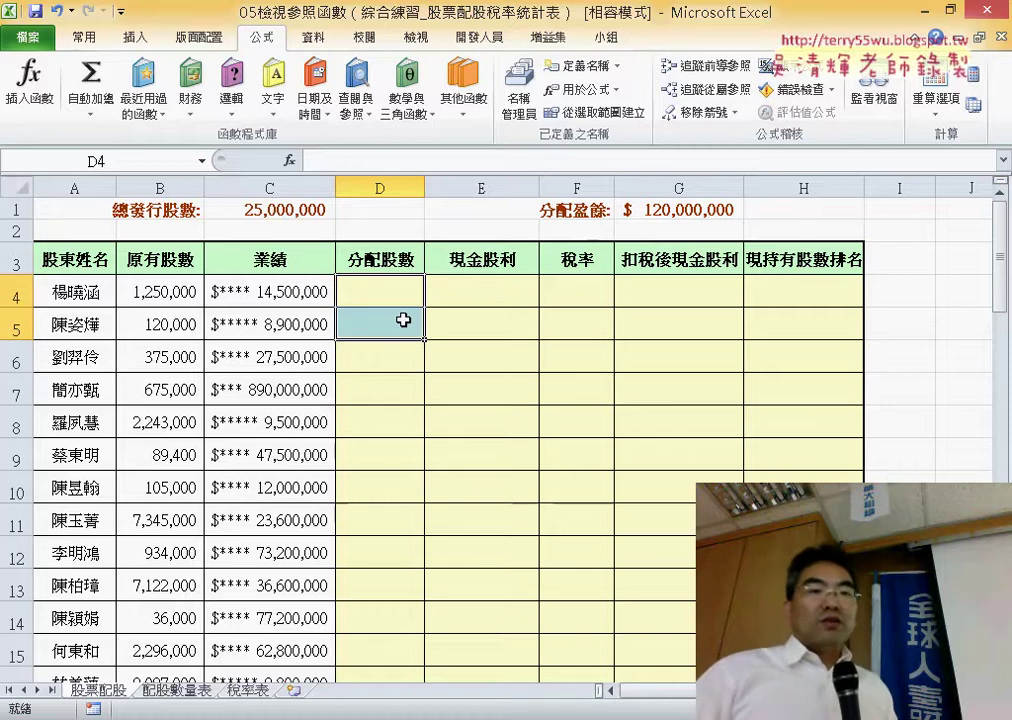
pyautogui.click(378, 291)
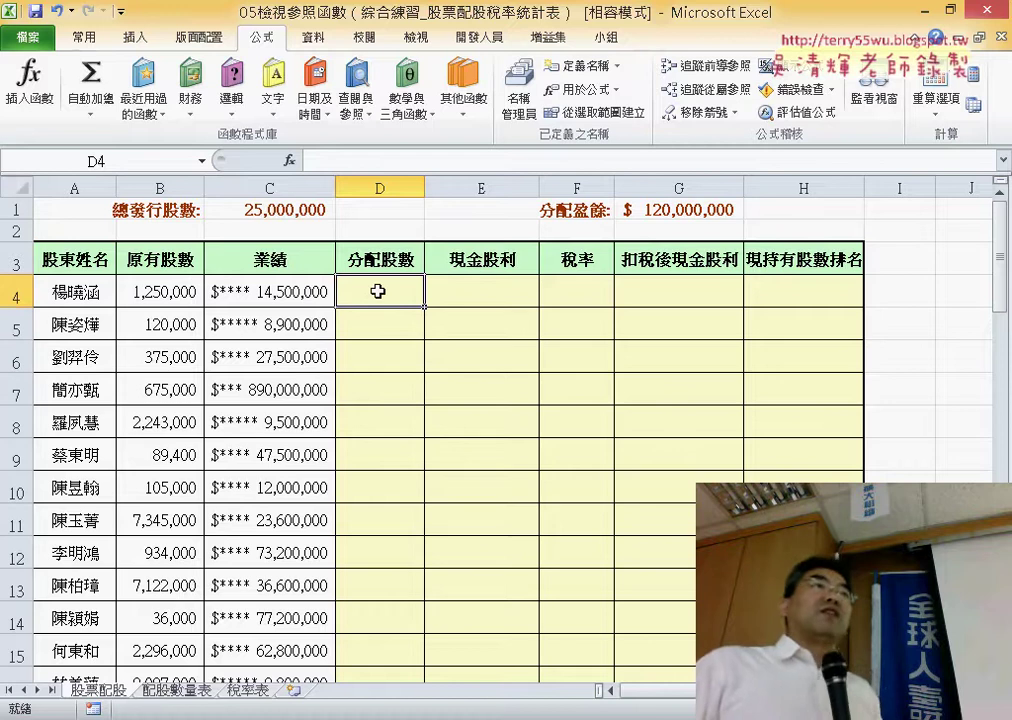
pyautogui.click(290, 160)
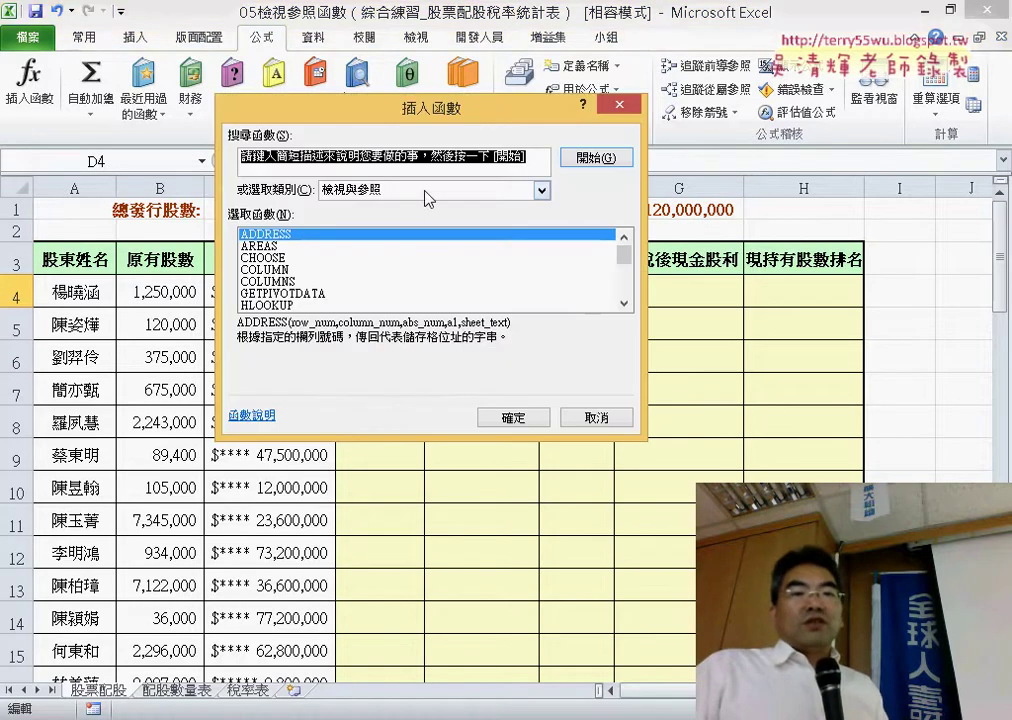
pyautogui.moveTo(624, 256); pyautogui.dragTo(626, 288)
pyautogui.click(624, 304)
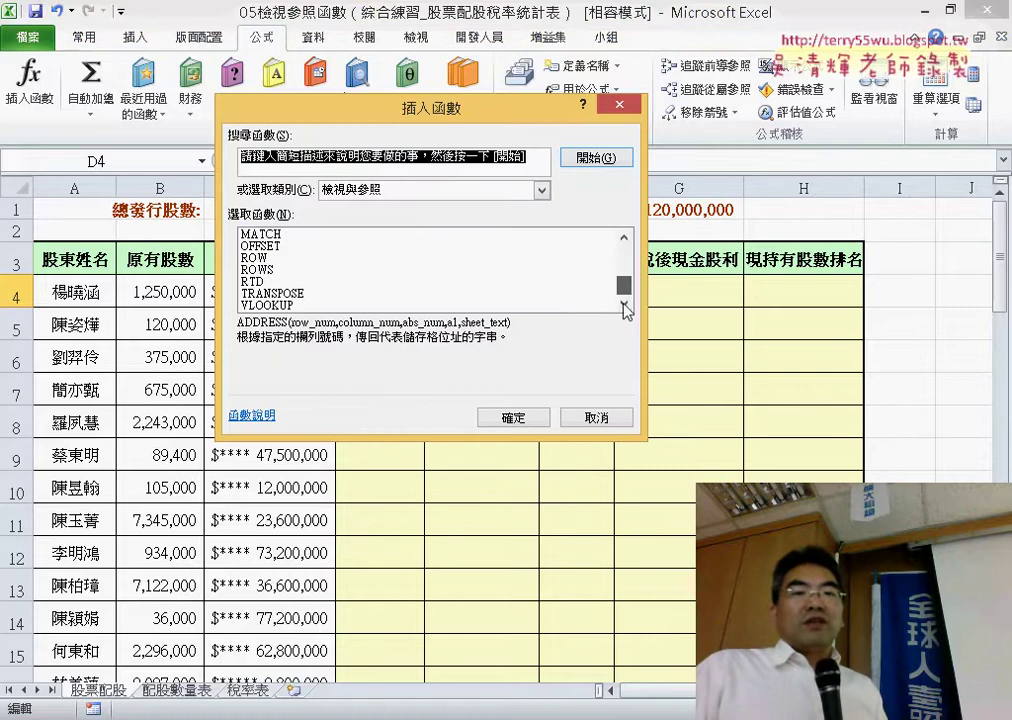
pyautogui.doubleClick(268, 305)
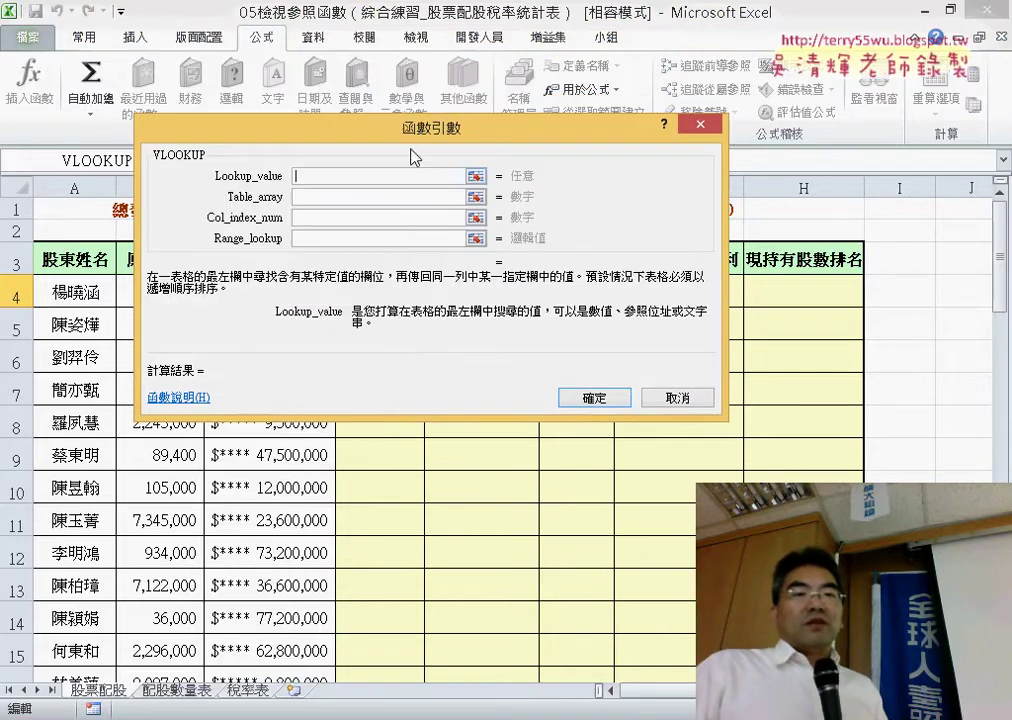
# Step: Set VLOOKUP's lookup value to C4/10000 and its table array to the named range 配股數量表
pyautogui.moveTo(408, 143); pyautogui.dragTo(666, 216)
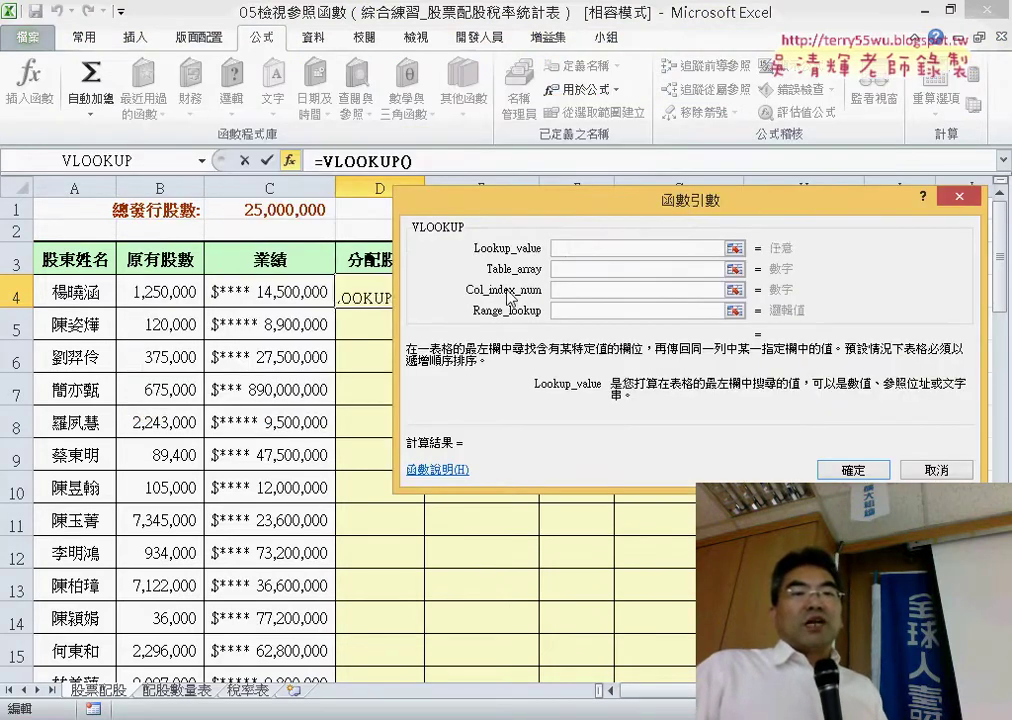
pyautogui.click(291, 292)
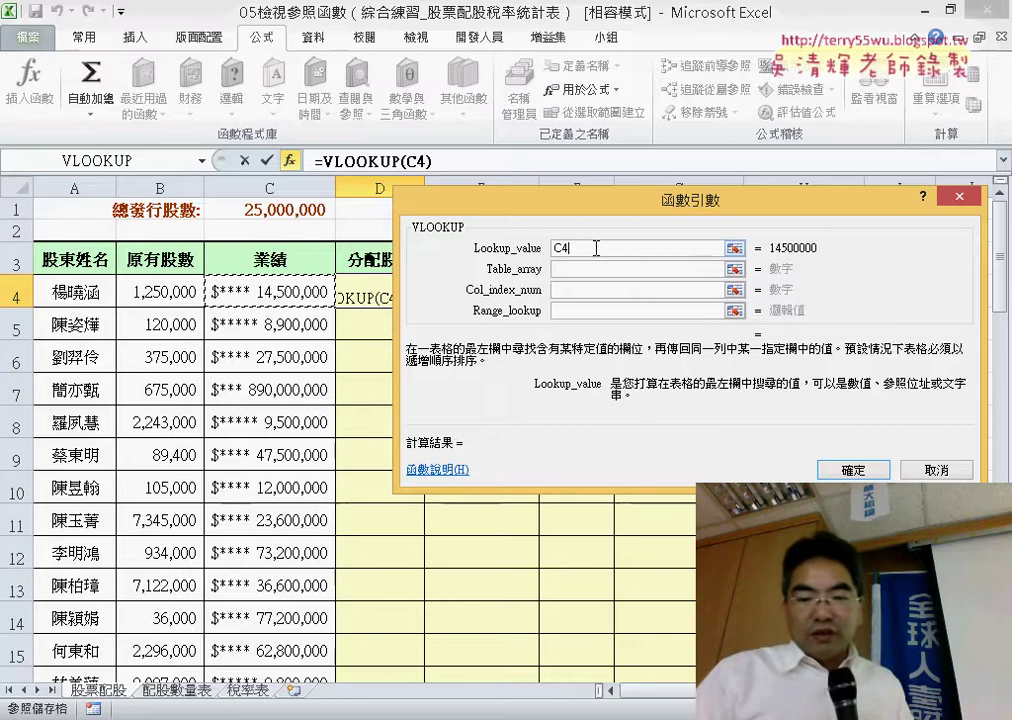
pyautogui.write('/')
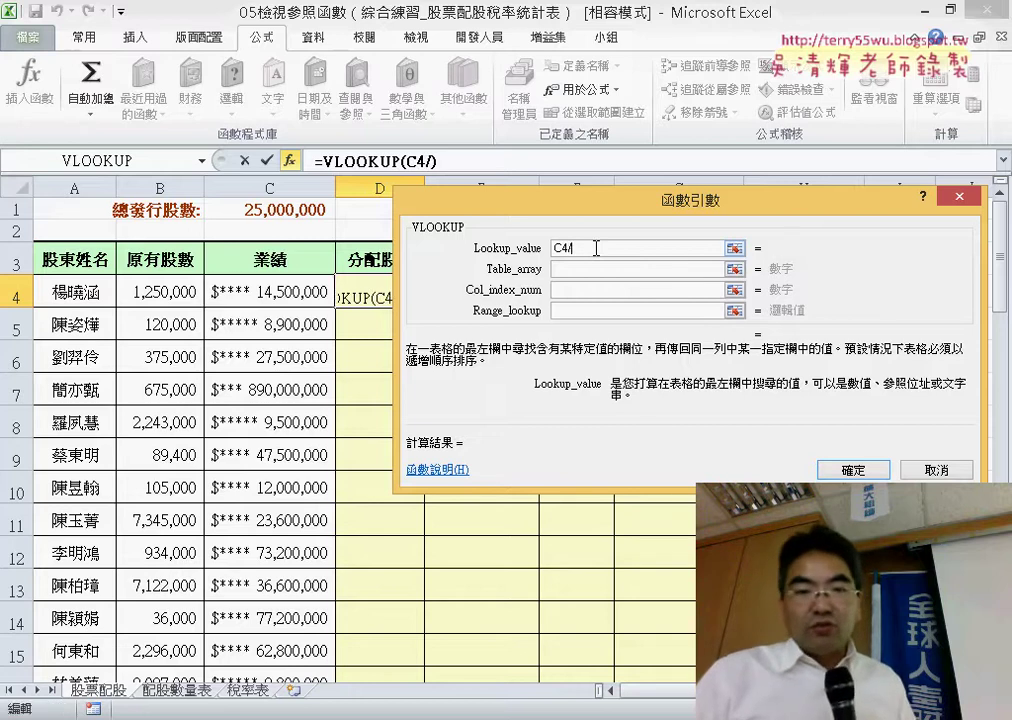
pyautogui.write('1000')
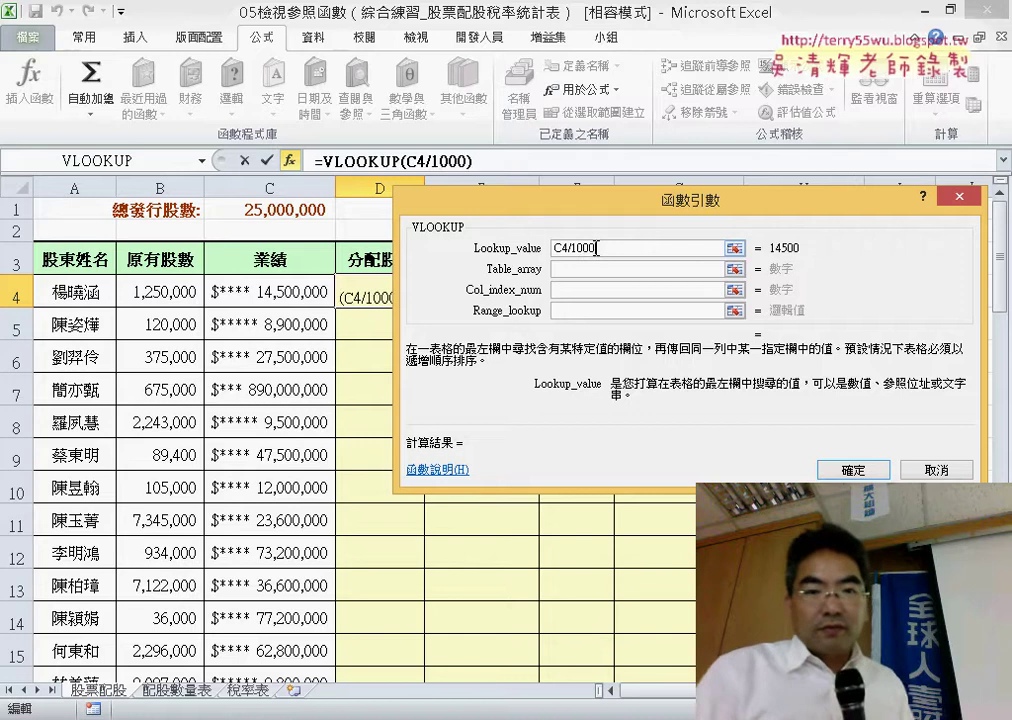
pyautogui.write('0')
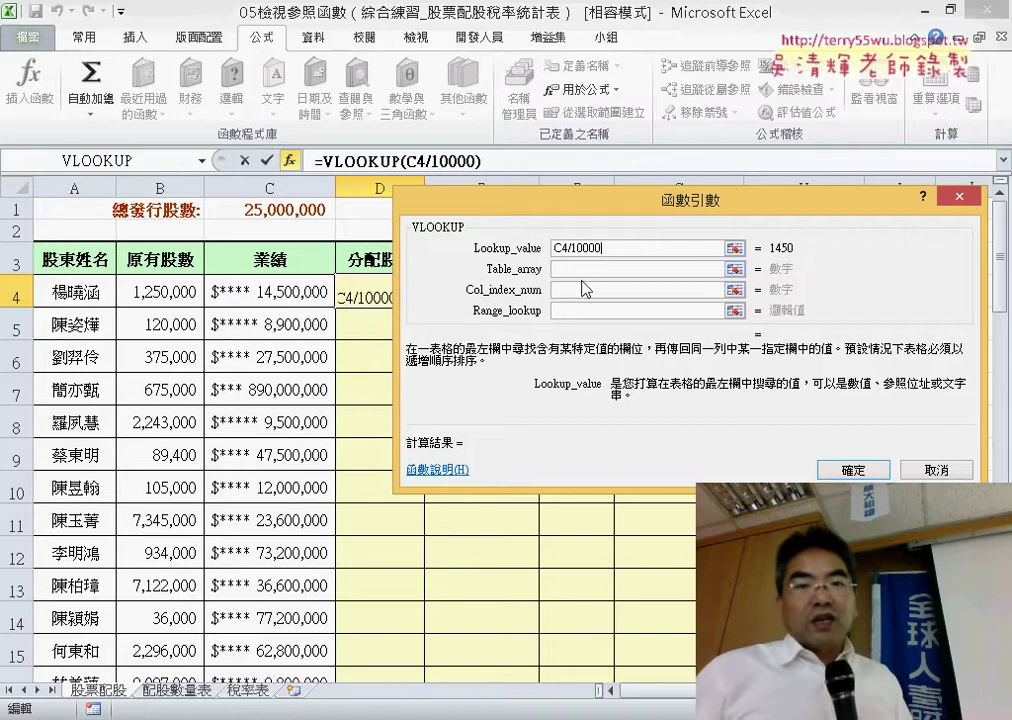
pyautogui.click(587, 274)
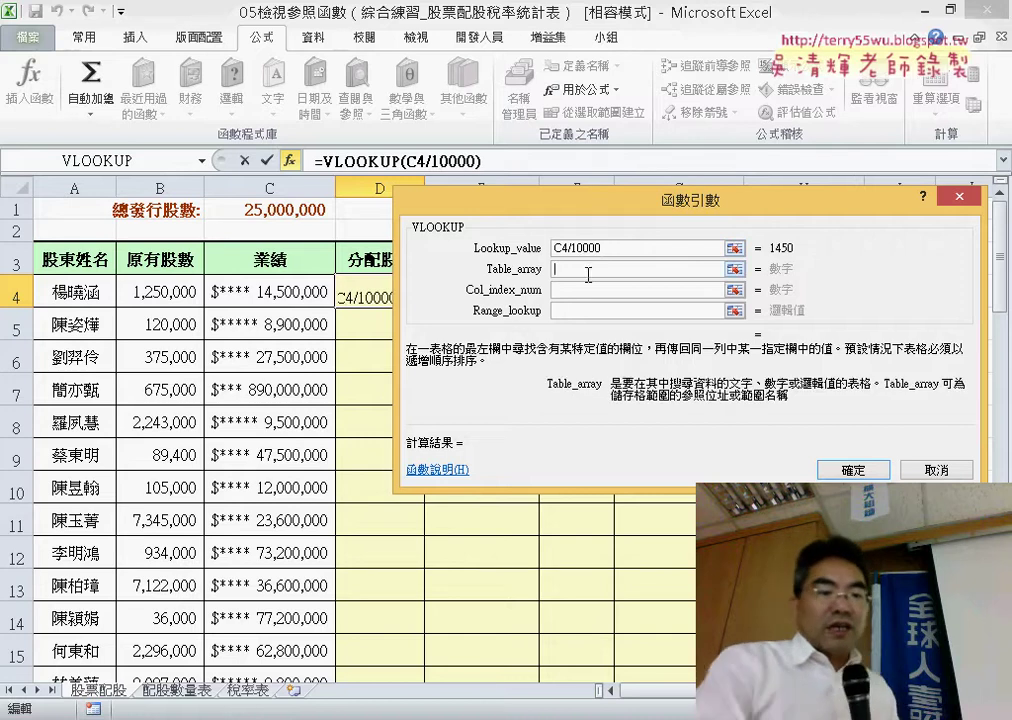
pyautogui.press('F3')
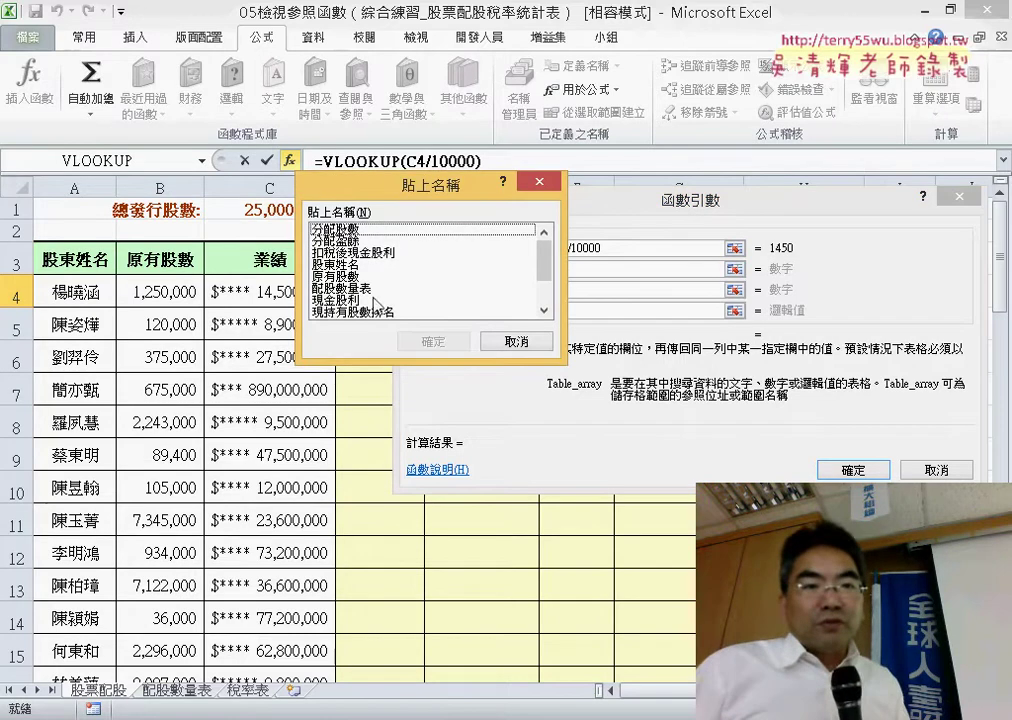
pyautogui.click(374, 290)
pyautogui.click(440, 341)
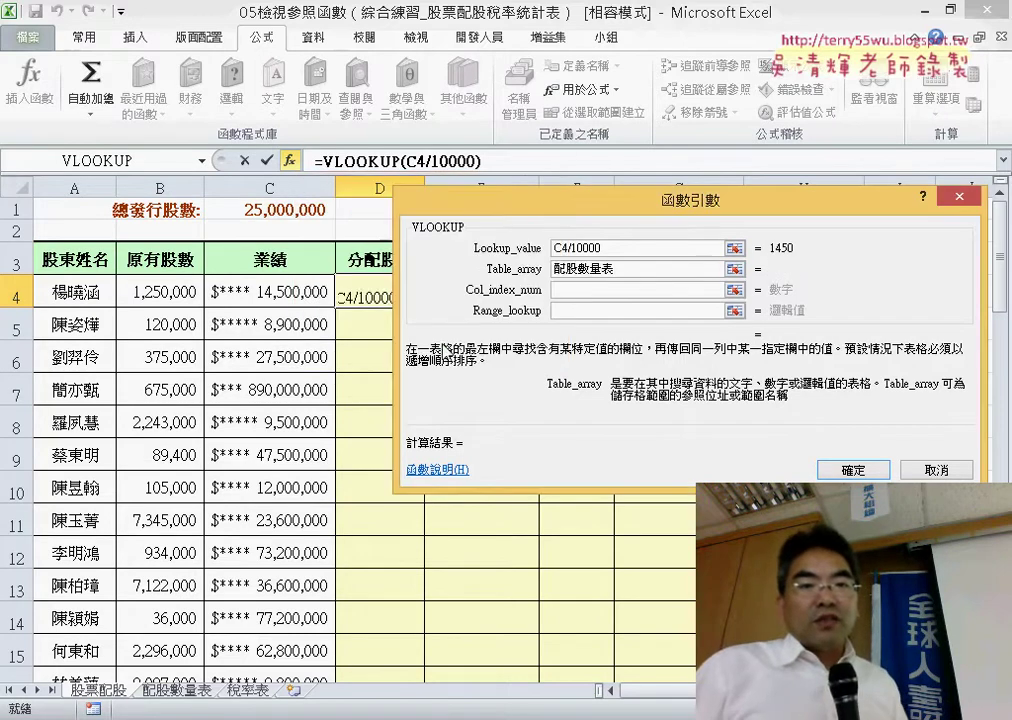
pyautogui.click(620, 293)
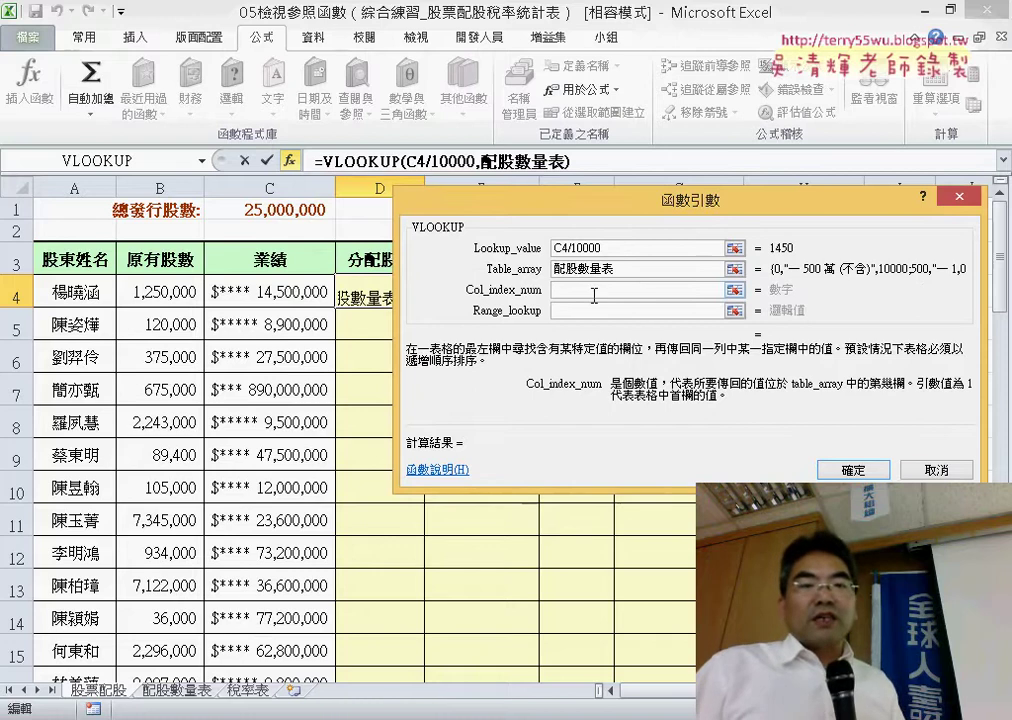
# Step: Enter column index 3 and range lookup 1, then confirm so D4 shows 35,000
pyautogui.click(667, 275)
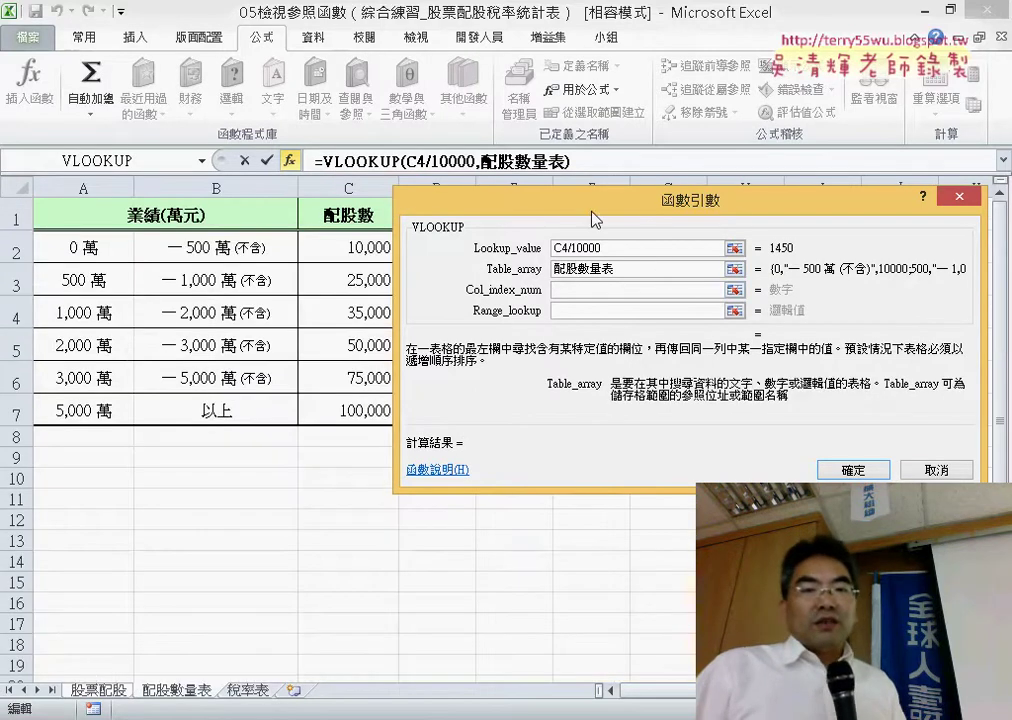
pyautogui.moveTo(594, 219); pyautogui.dragTo(728, 158)
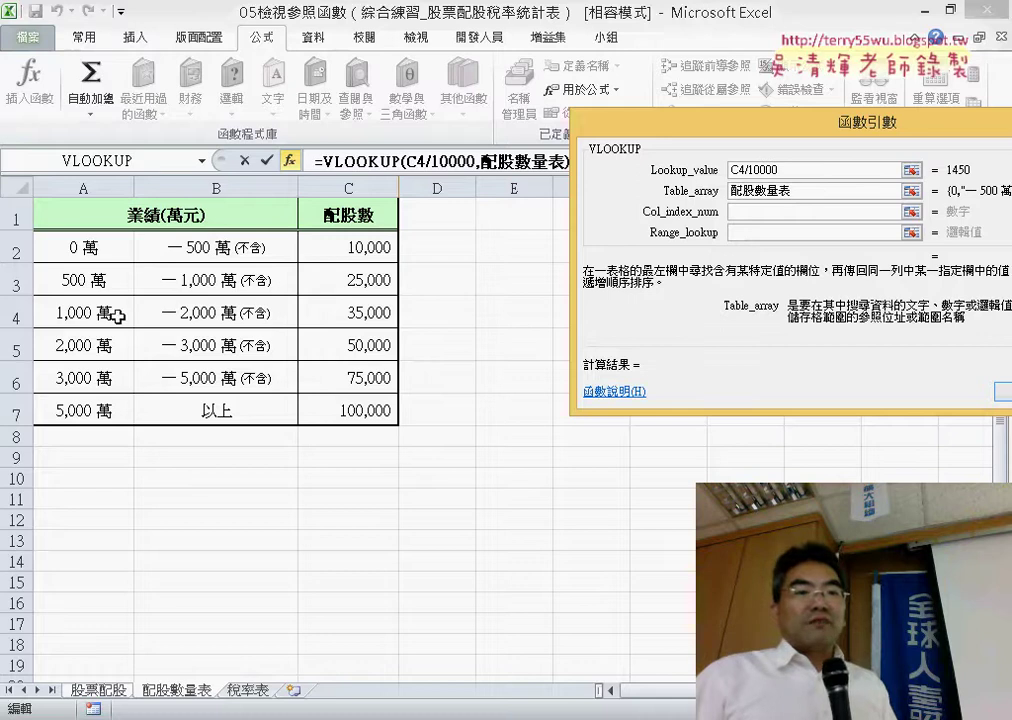
pyautogui.click(758, 213)
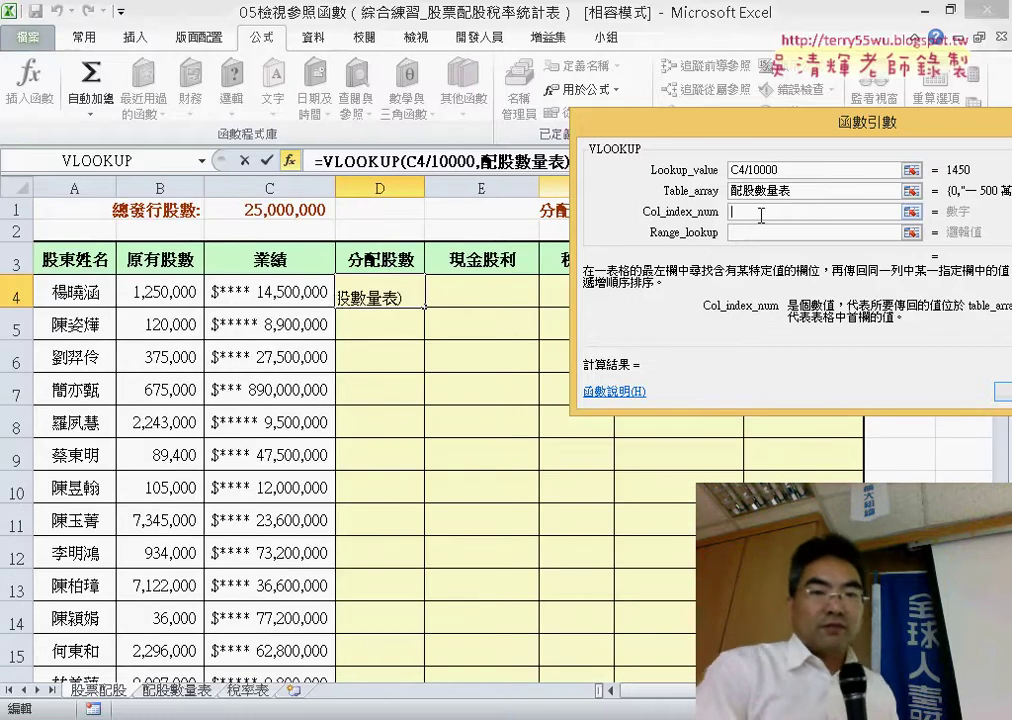
pyautogui.write('3')
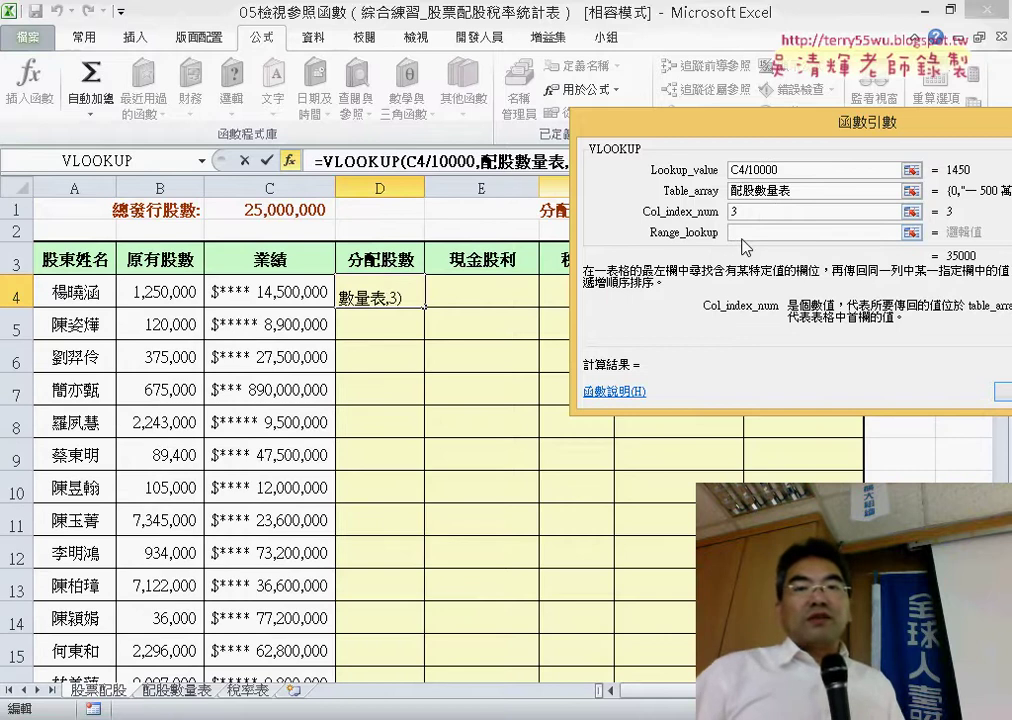
pyautogui.click(764, 232)
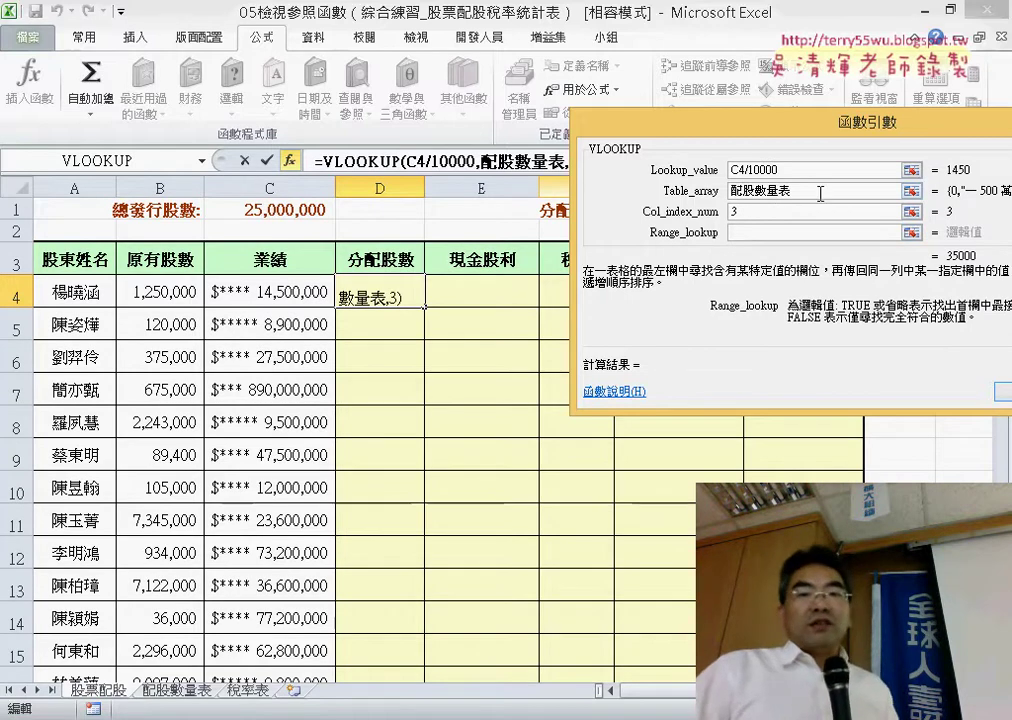
pyautogui.click(821, 191)
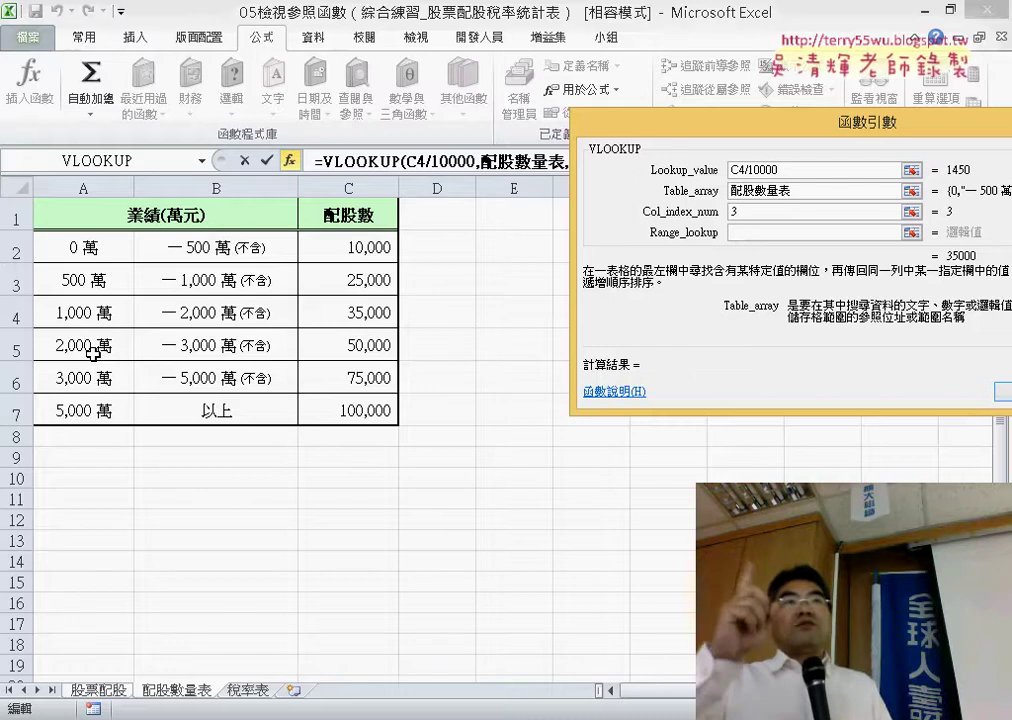
pyautogui.click(770, 231)
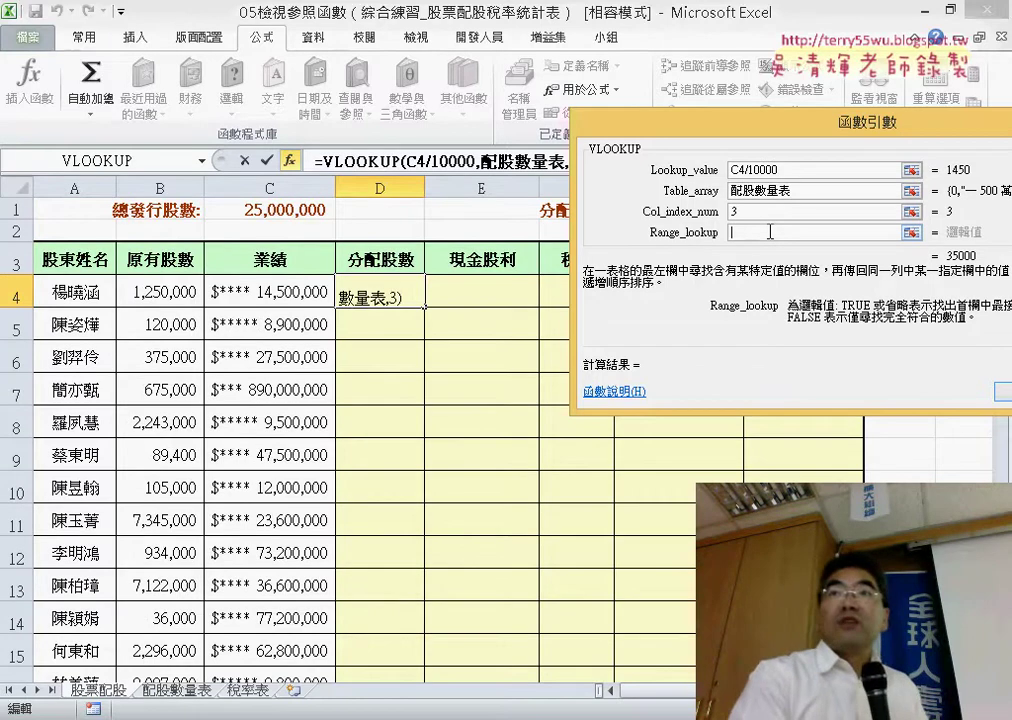
pyautogui.write('1')
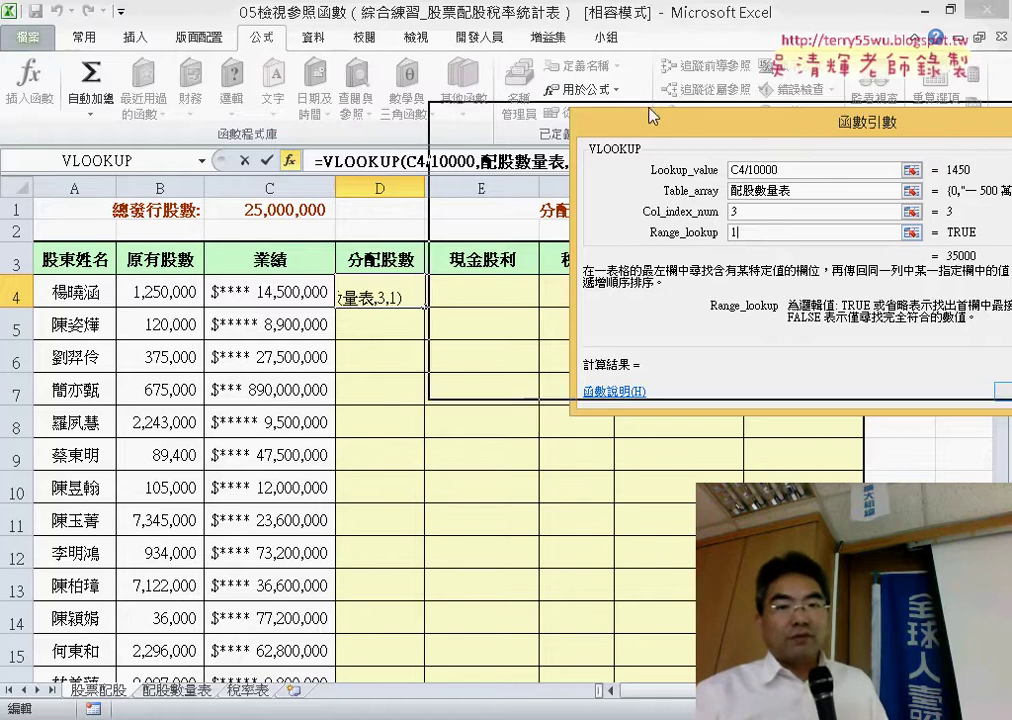
pyautogui.moveTo(810, 124); pyautogui.dragTo(665, 113)
pyautogui.click(838, 447)
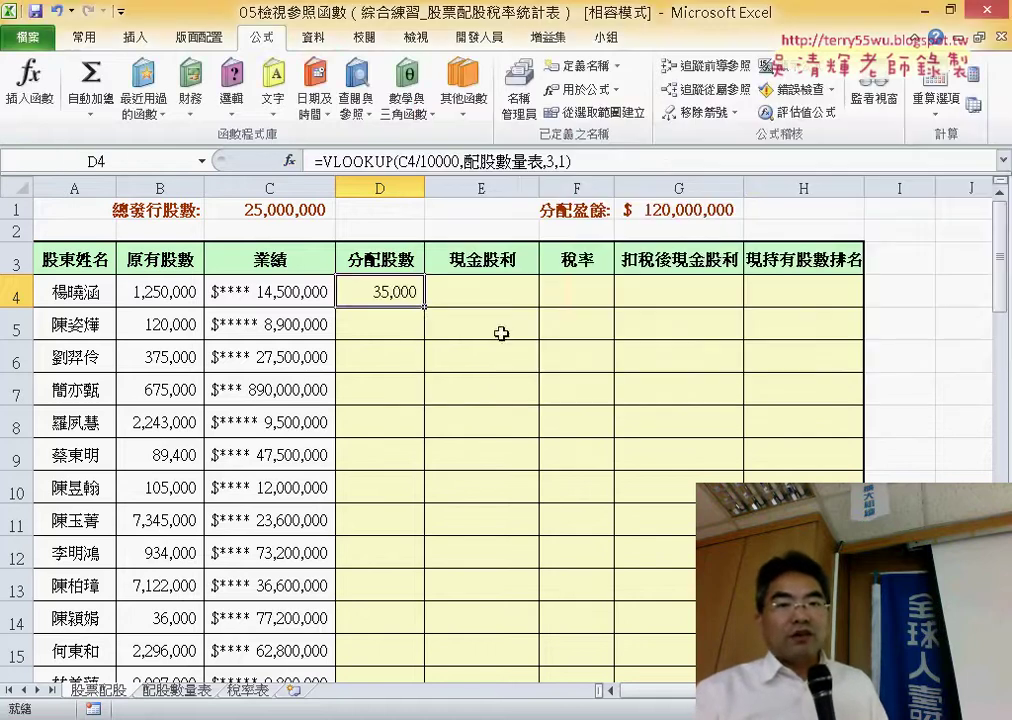
# Step: Copy D4's VLOOKUP down column D and check its unchanged references in the formula bar
pyautogui.doubleClick(424, 307)
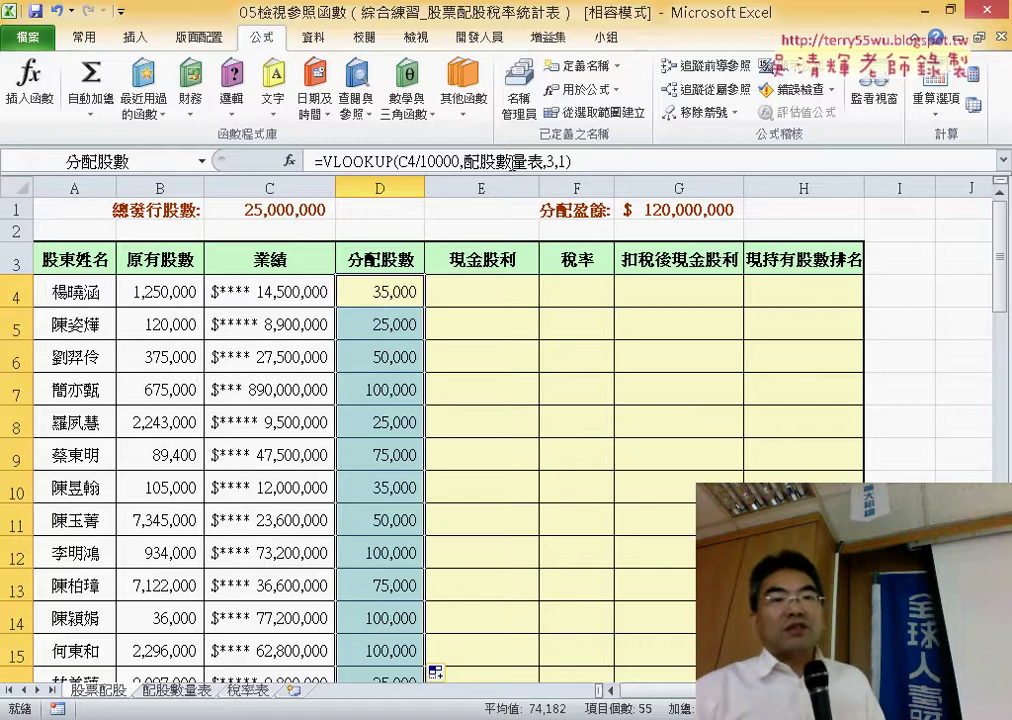
pyautogui.click(597, 161)
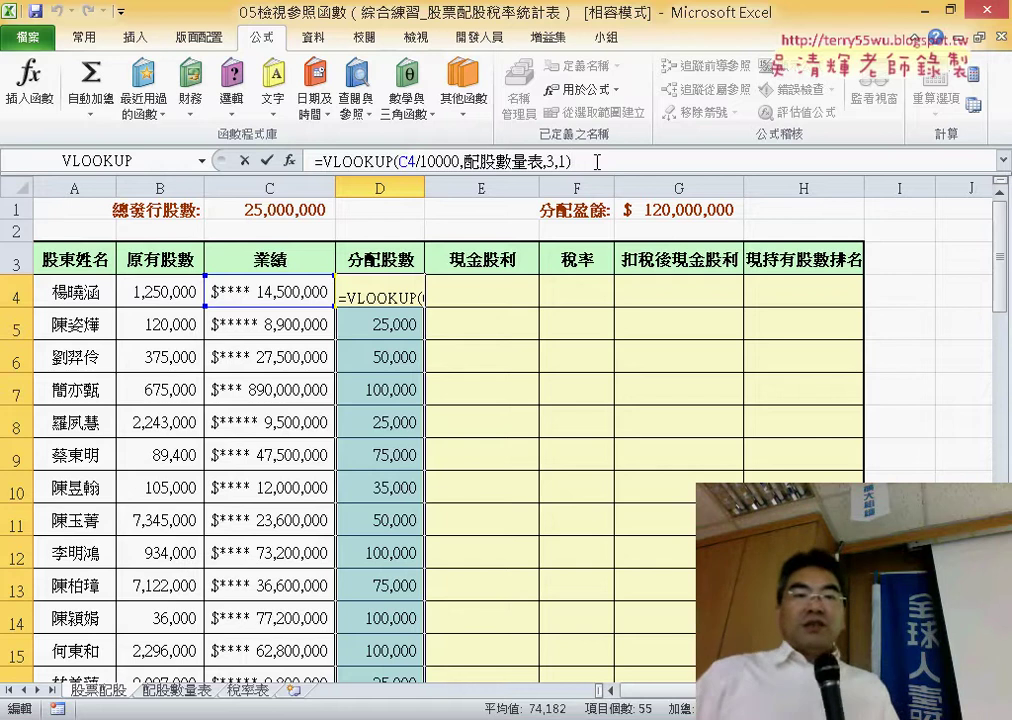
pyautogui.click(268, 166)
pyautogui.click(502, 287)
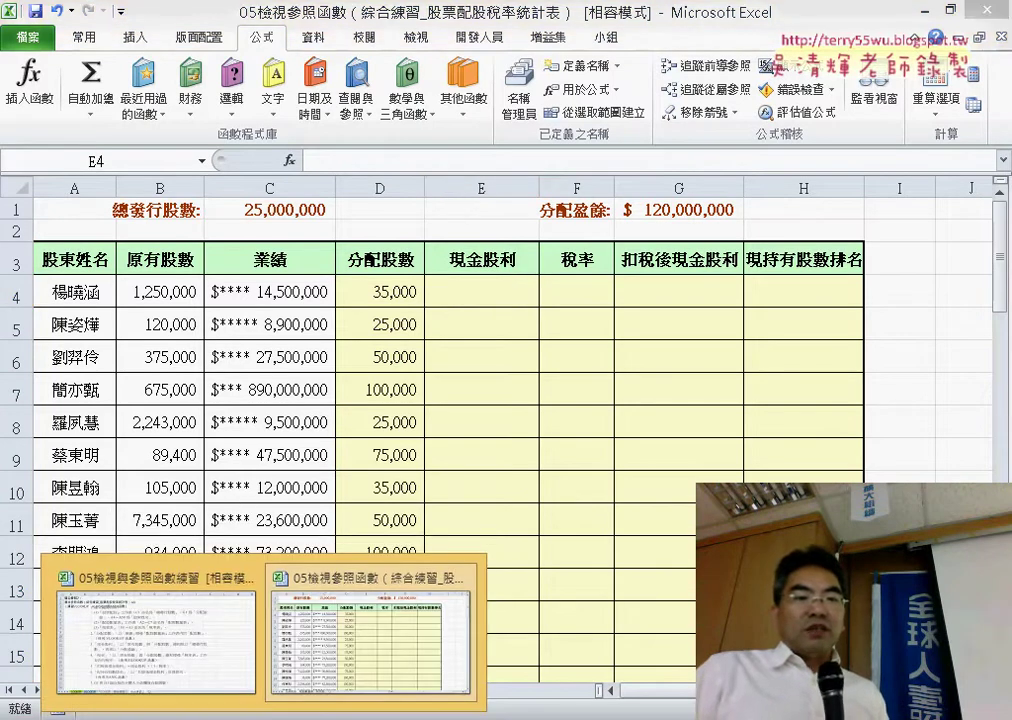
pyautogui.click(192, 672)
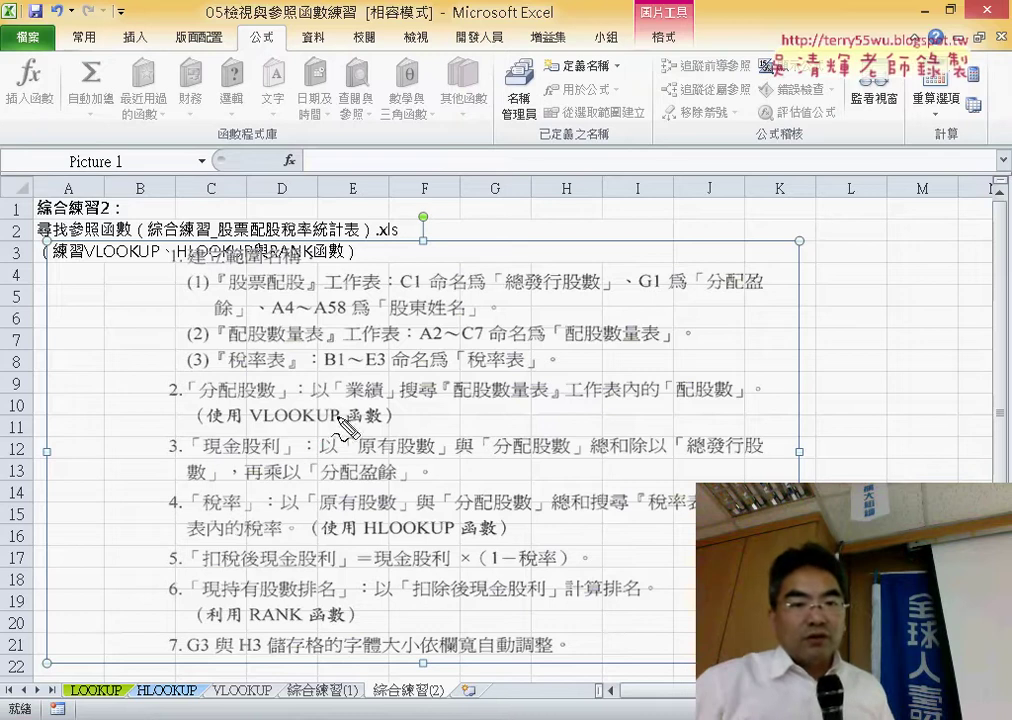
pyautogui.moveTo(338, 413); pyautogui.dragTo(321, 489)
pyautogui.moveTo(453, 451); pyautogui.dragTo(471, 449)
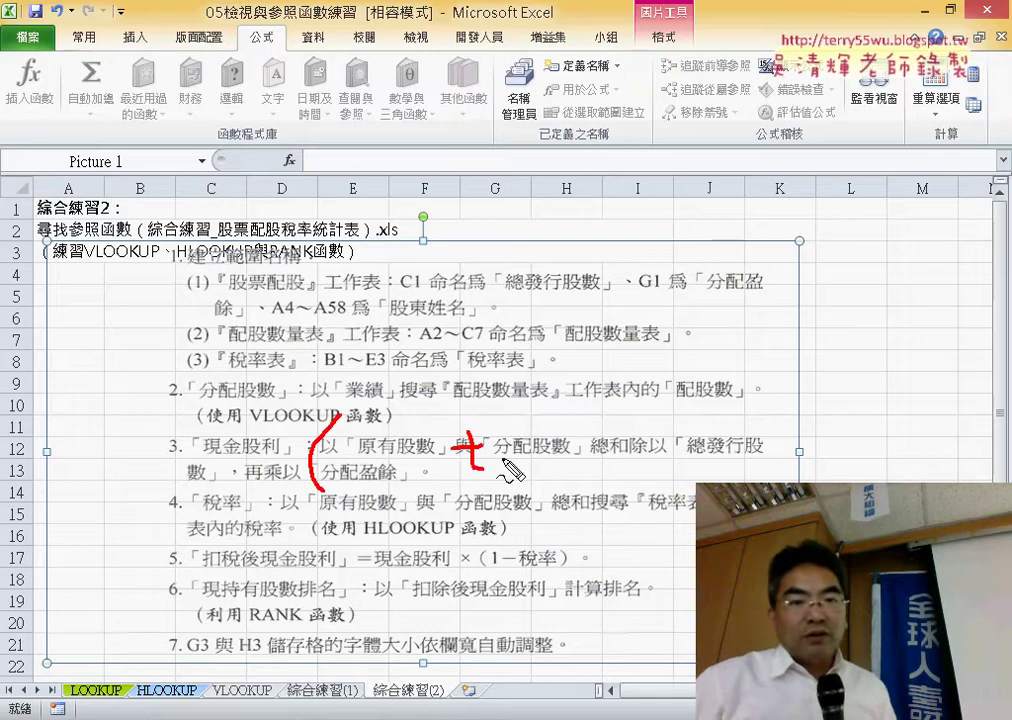
pyautogui.moveTo(582, 431); pyautogui.dragTo(578, 461)
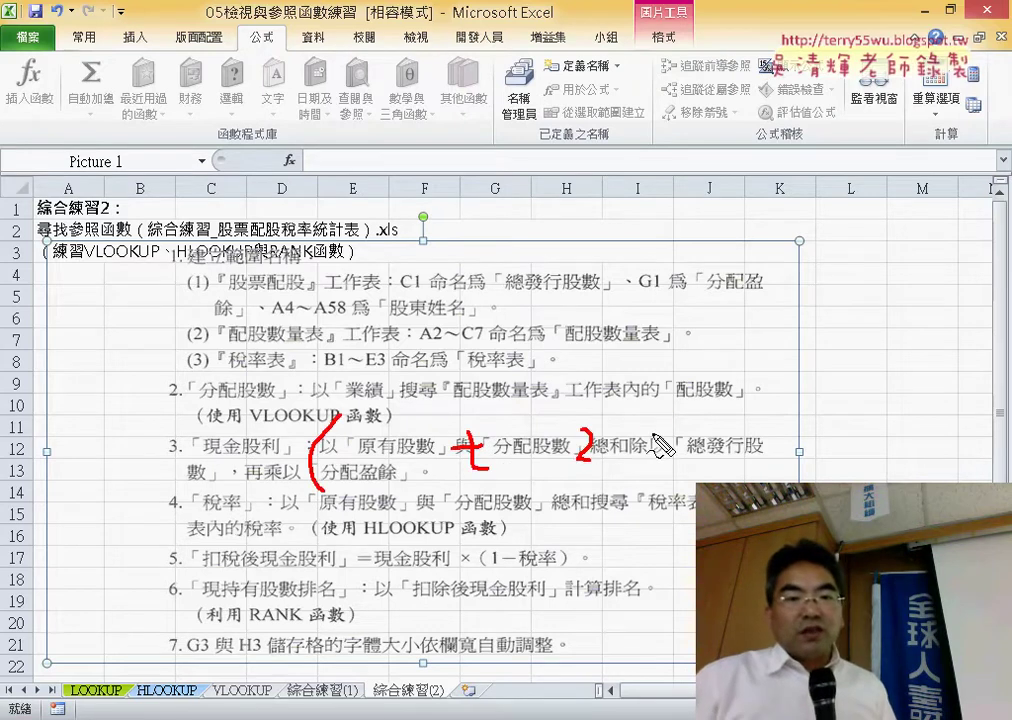
pyautogui.moveTo(665, 407); pyautogui.dragTo(603, 497)
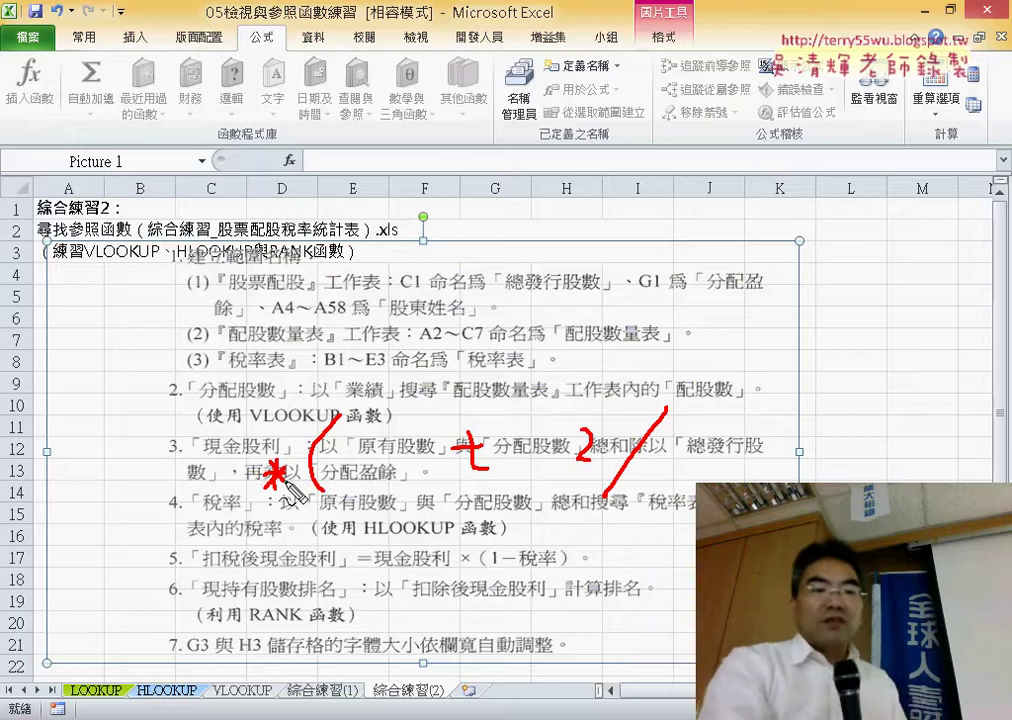
pyautogui.press('Escape')
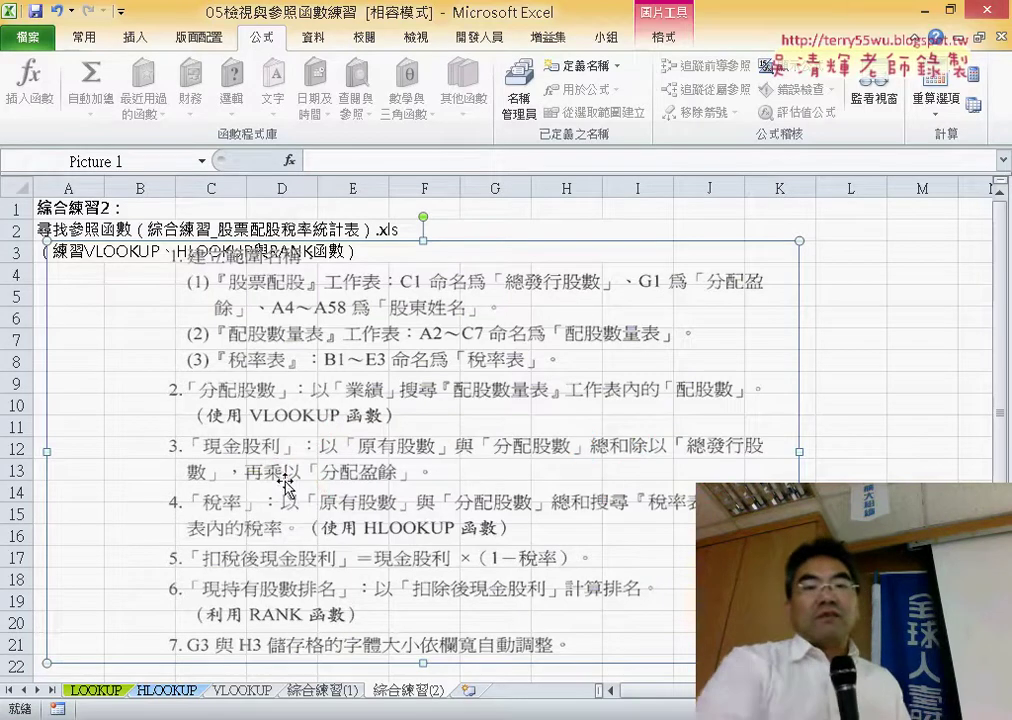
pyautogui.click(919, 10)
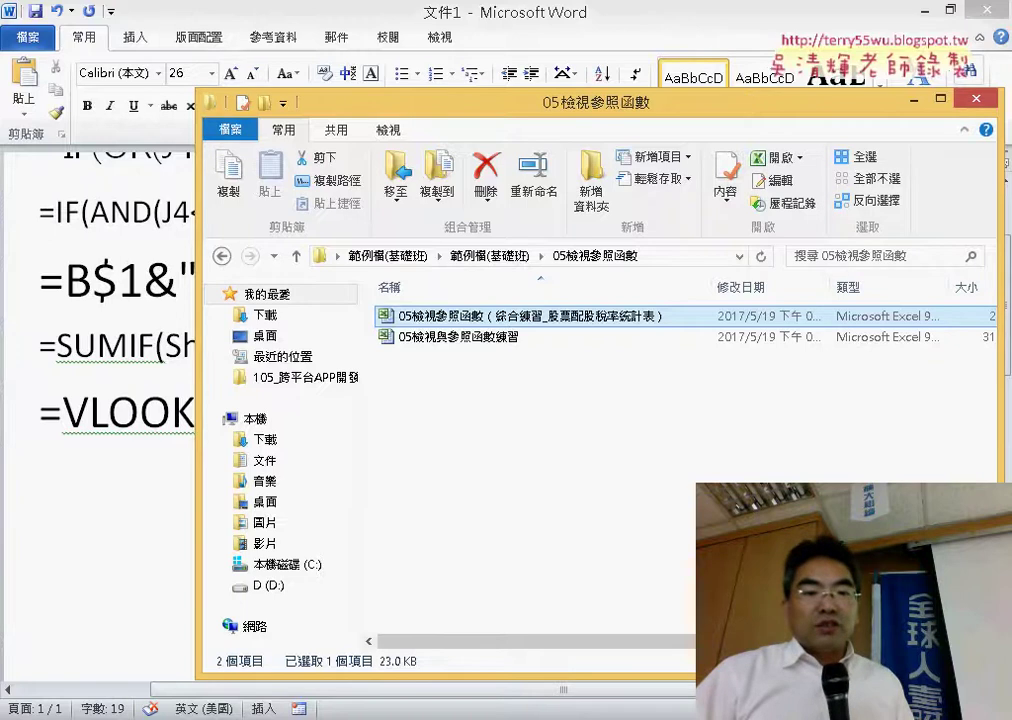
pyautogui.click(370, 655)
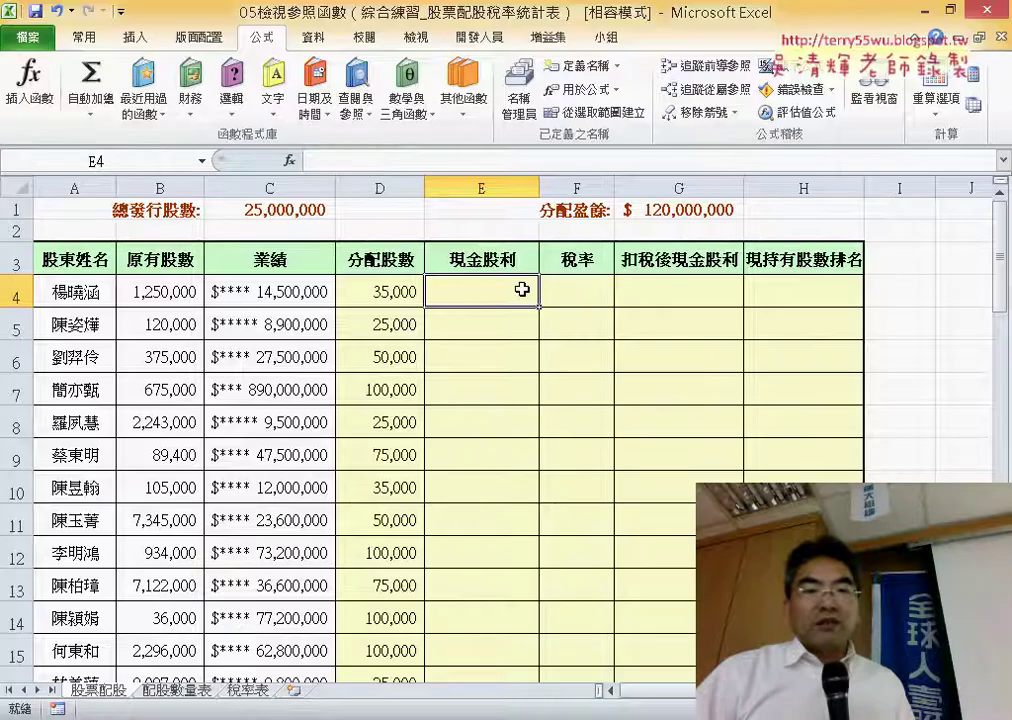
# Step: Start E4's formula with the names 原有股數 and 分配股數, wrapped in an opening parenthesis
pyautogui.click(421, 162)
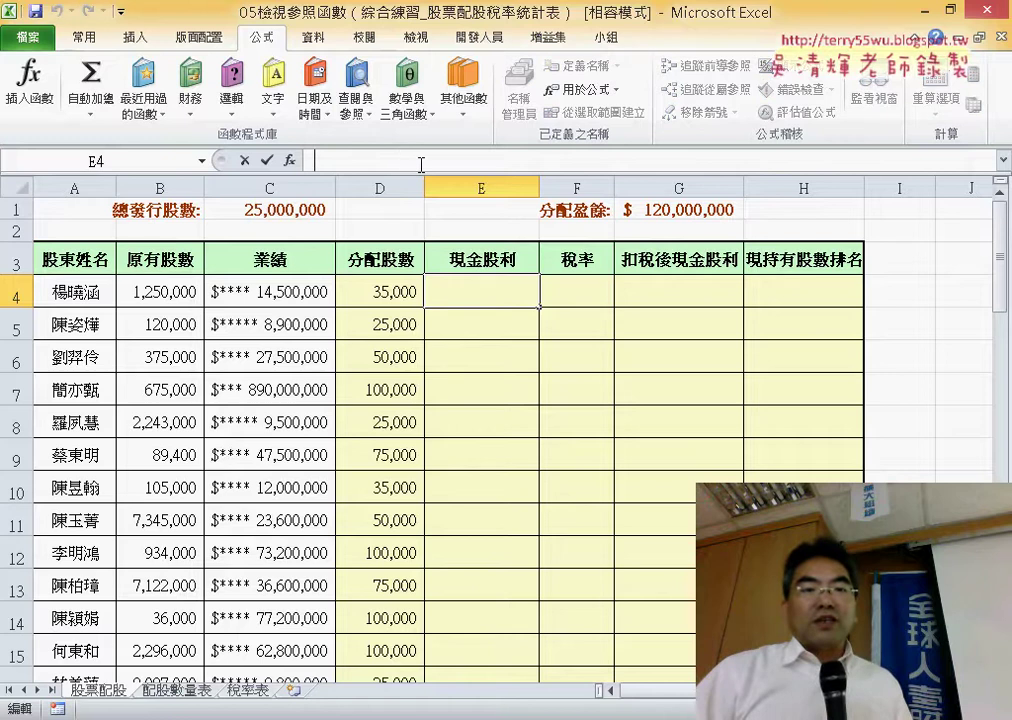
pyautogui.write('=')
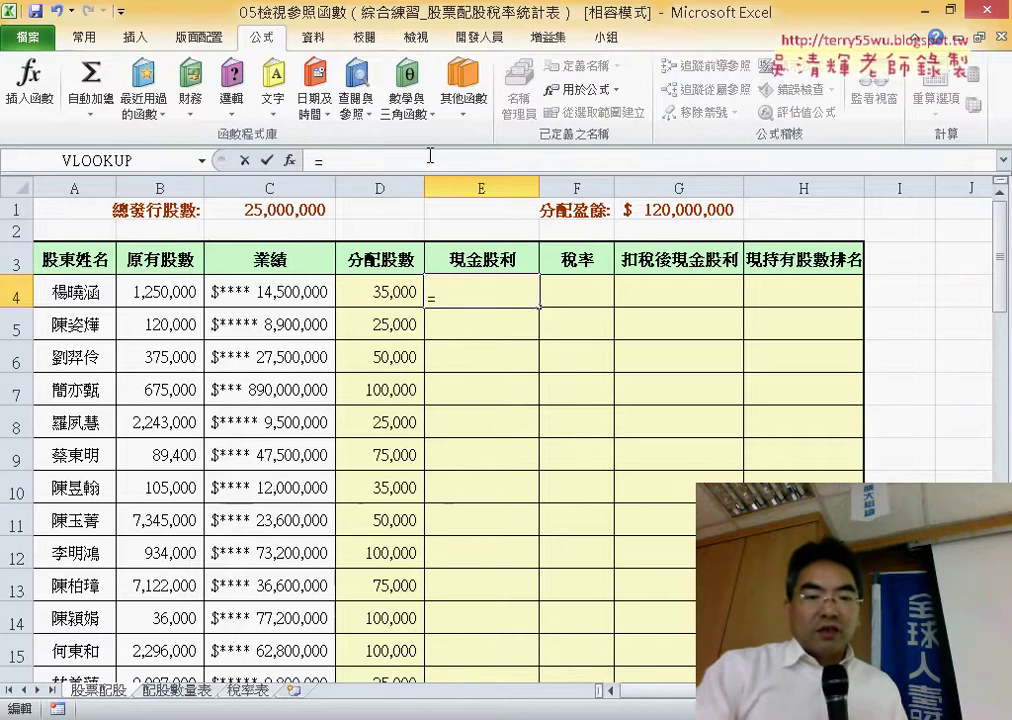
pyautogui.press('F3')
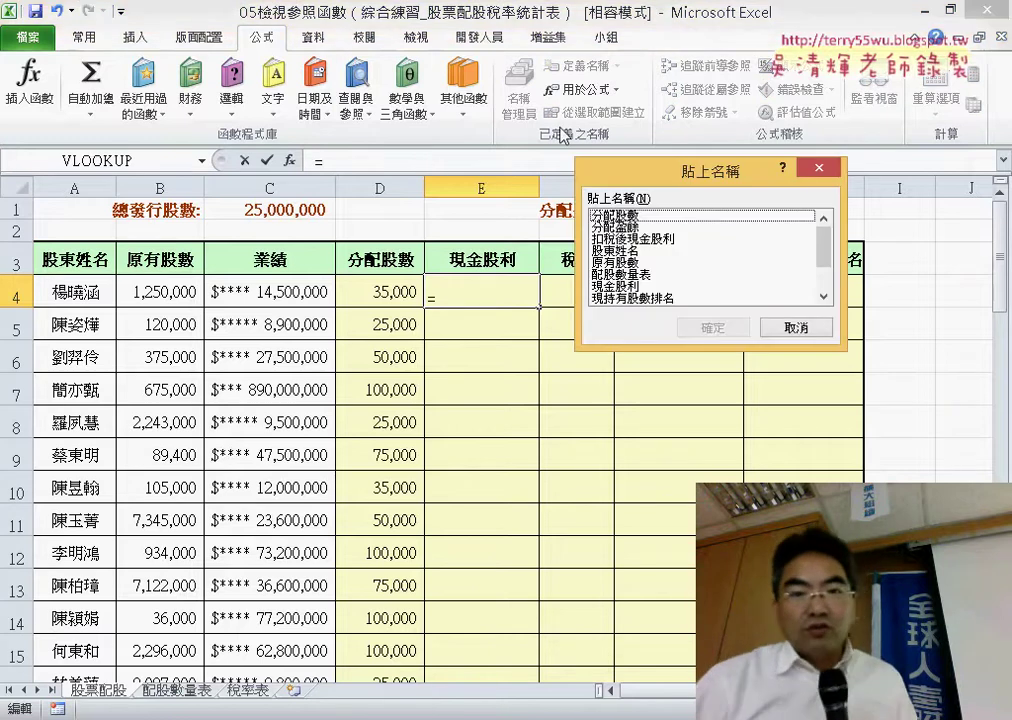
pyautogui.doubleClick(615, 262)
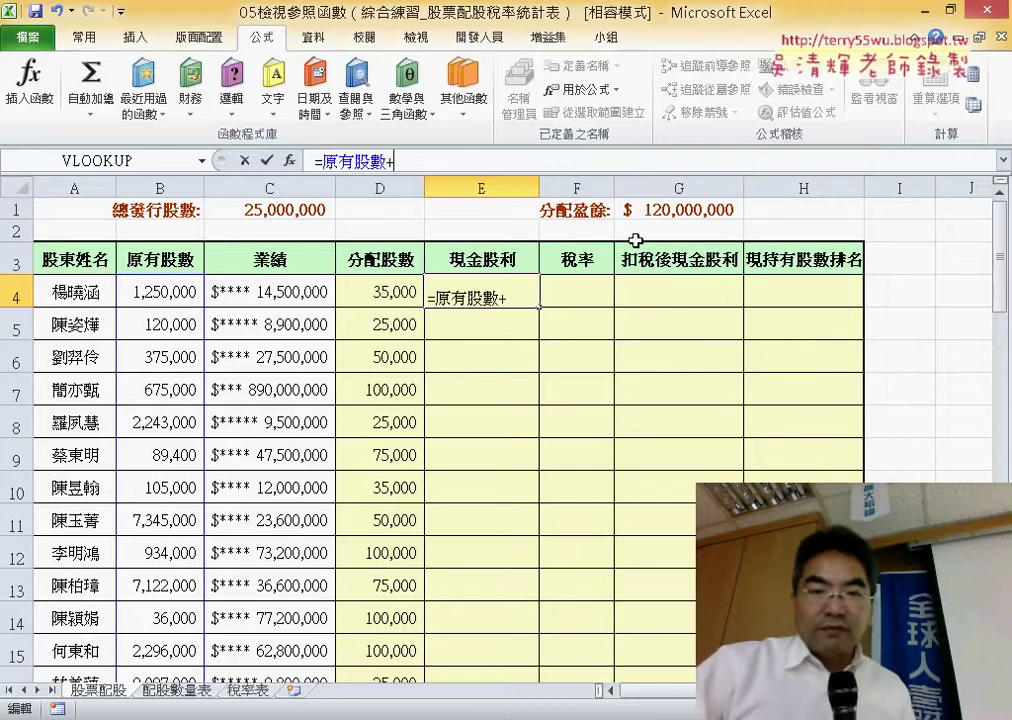
pyautogui.press('F3')
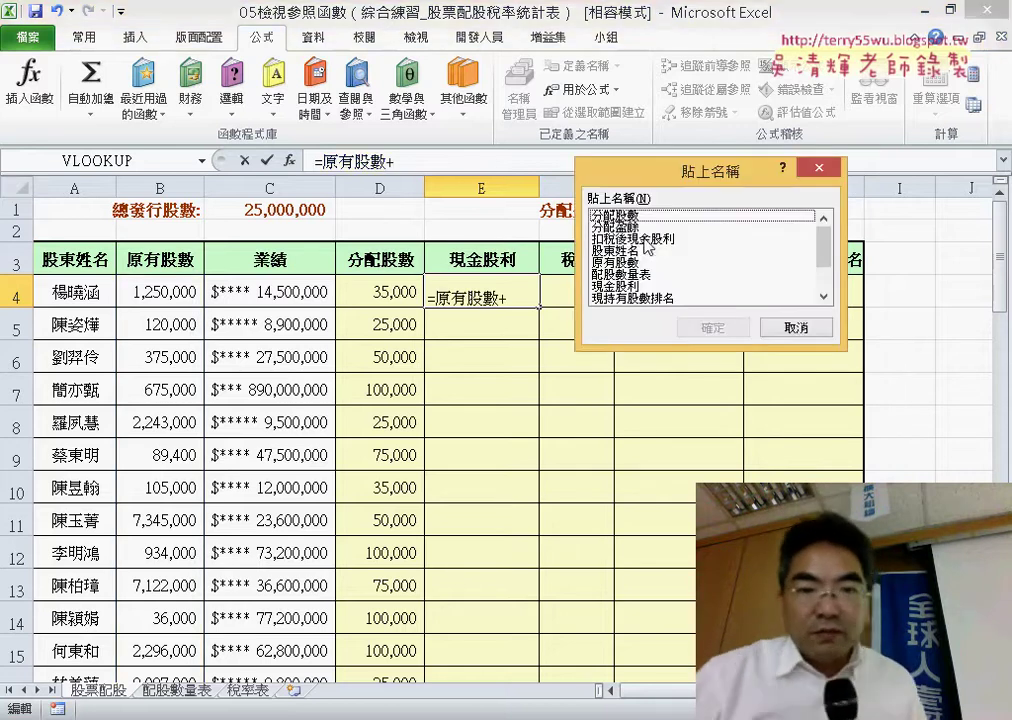
pyautogui.press('Down')
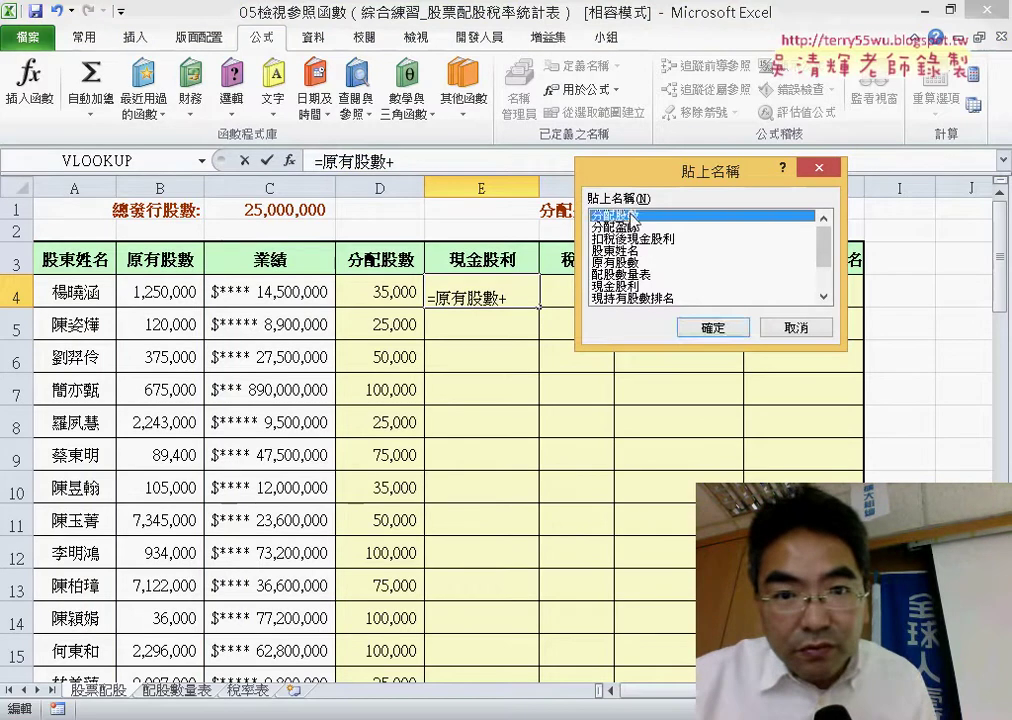
pyautogui.press('Return')
pyautogui.doubleClick(330, 160)
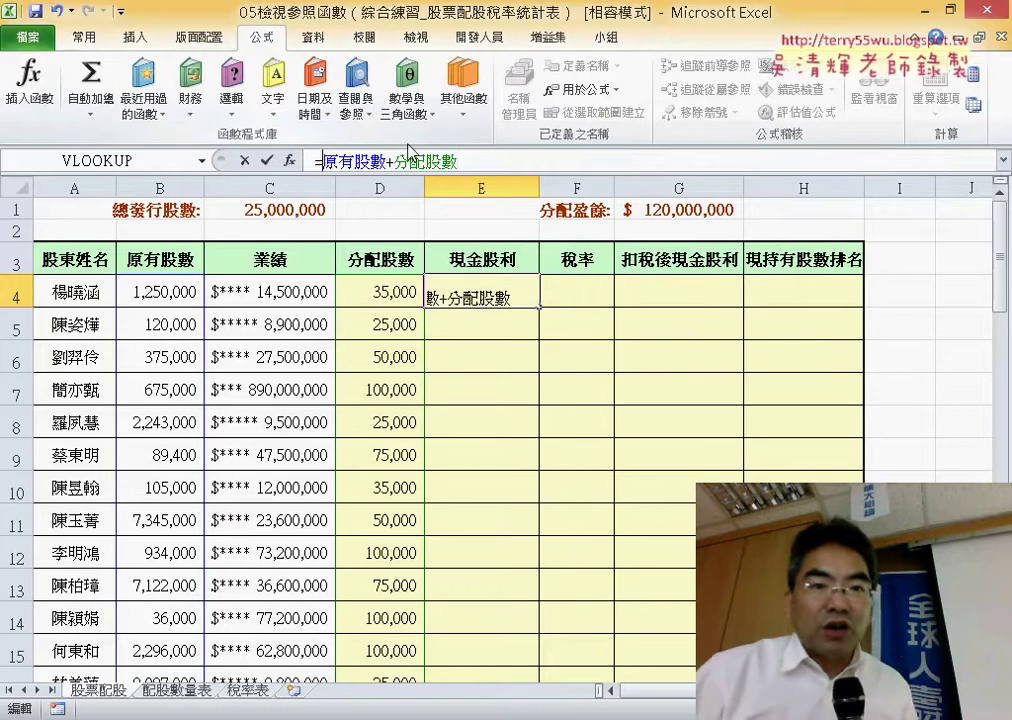
pyautogui.click(323, 160)
pyautogui.write('(')
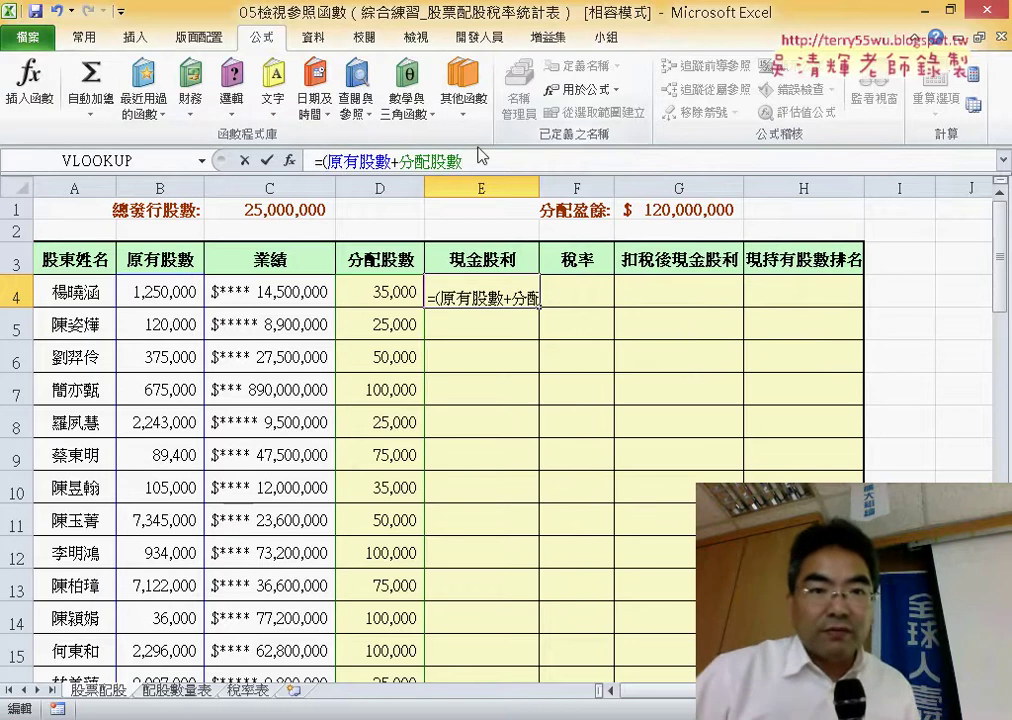
# Step: Append /總發行股數*分配盈餘, enter it, and fill down 現金股利, giving 6,168,000 in E4
pyautogui.click(477, 160)
pyautogui.write(')/')
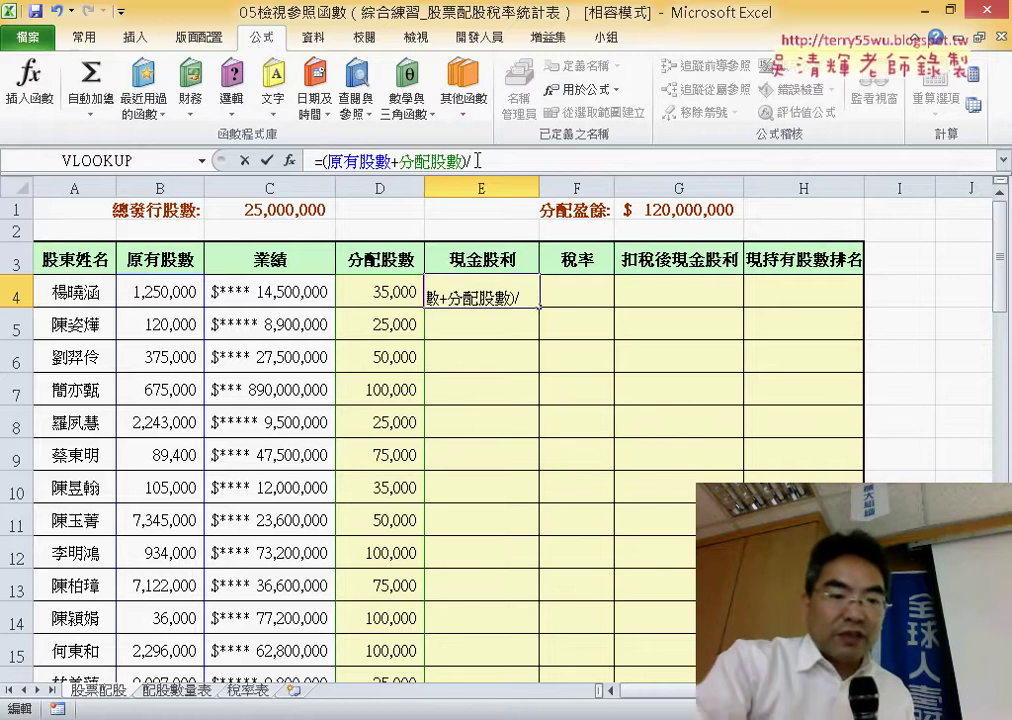
pyautogui.press('F3')
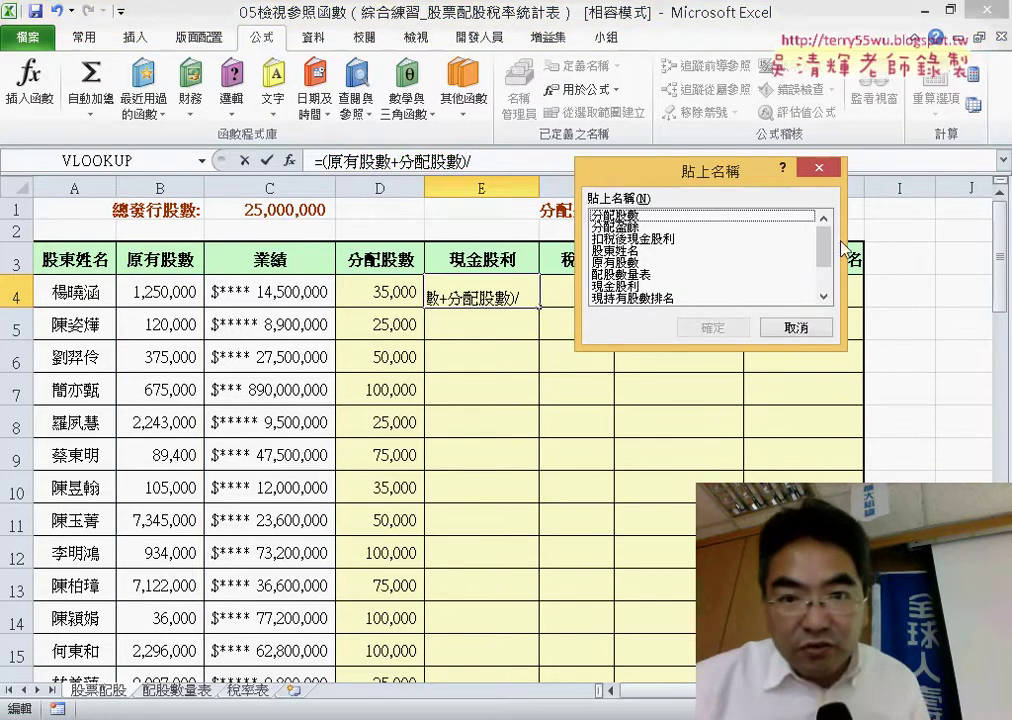
pyautogui.scroll(-2, 826, 266)
pyautogui.doubleClick(657, 300)
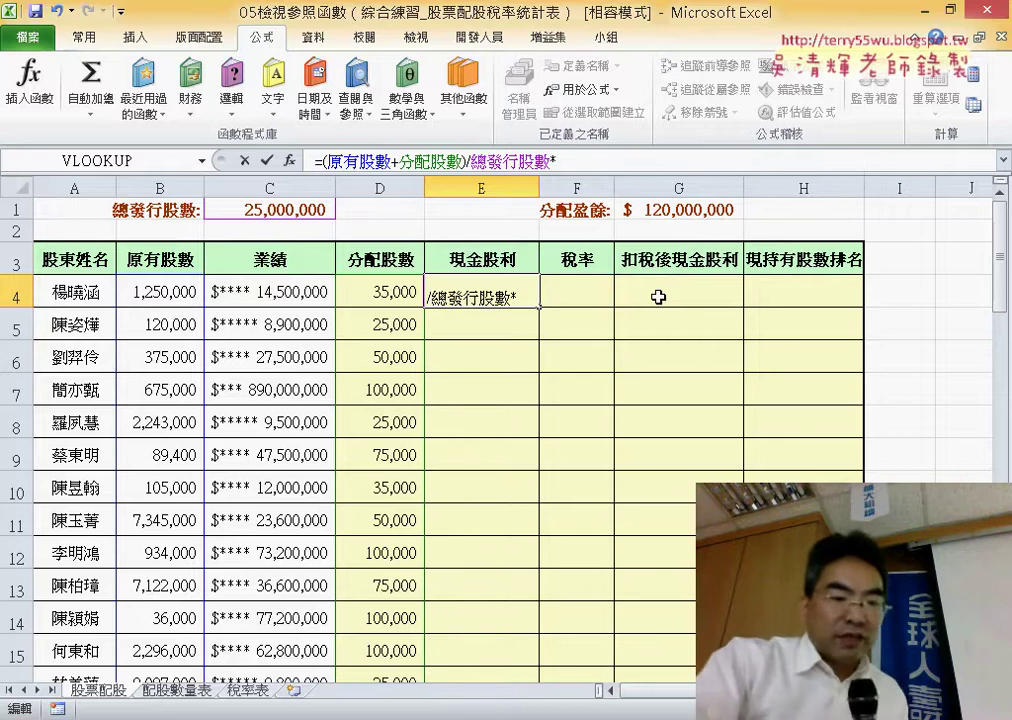
pyautogui.press('F3')
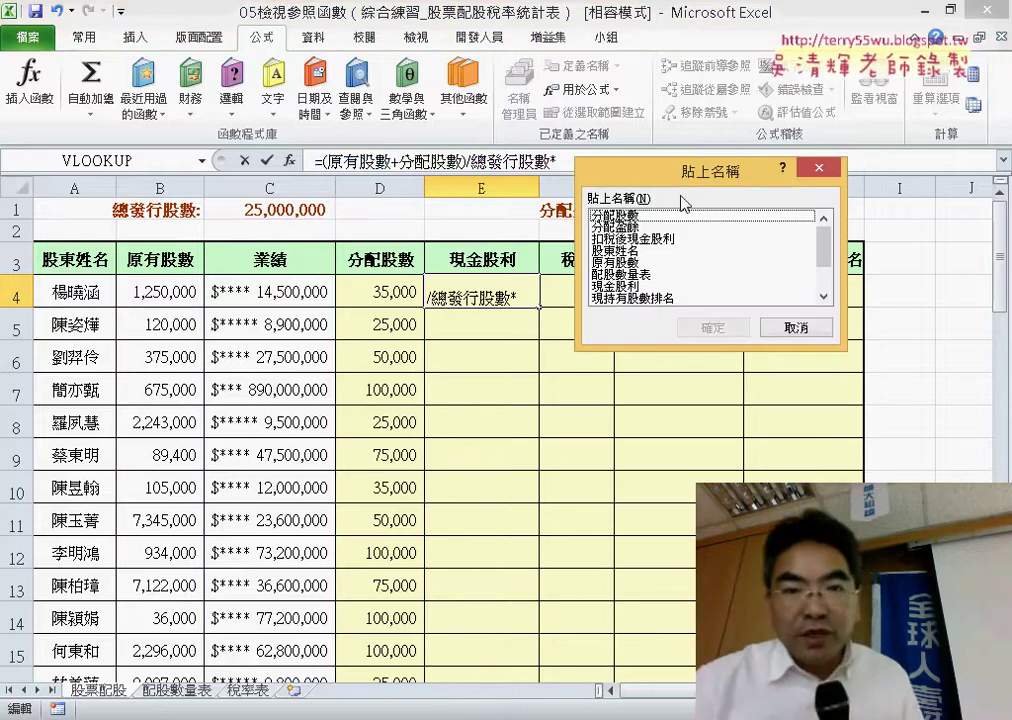
pyautogui.click(700, 227)
pyautogui.click(718, 325)
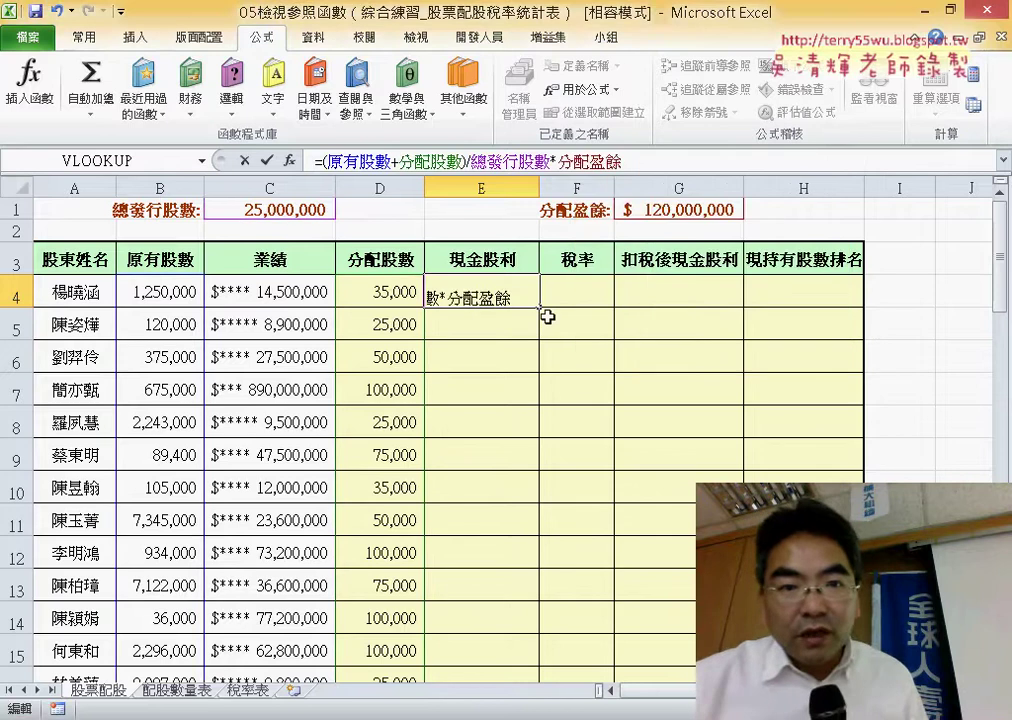
pyautogui.click(266, 160)
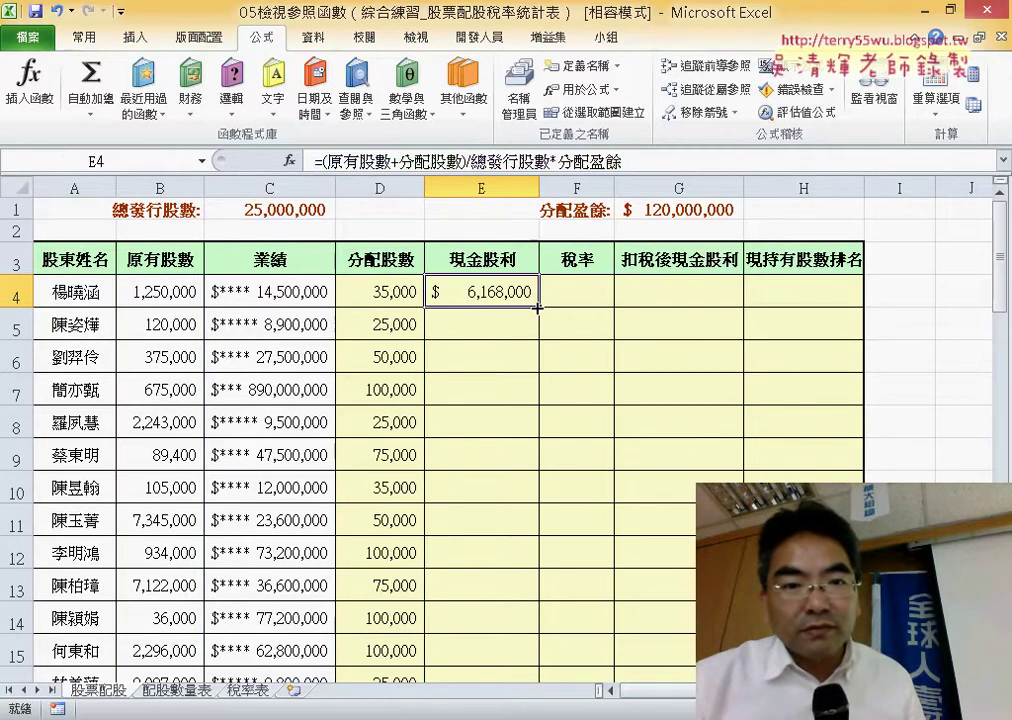
pyautogui.doubleClick(541, 303)
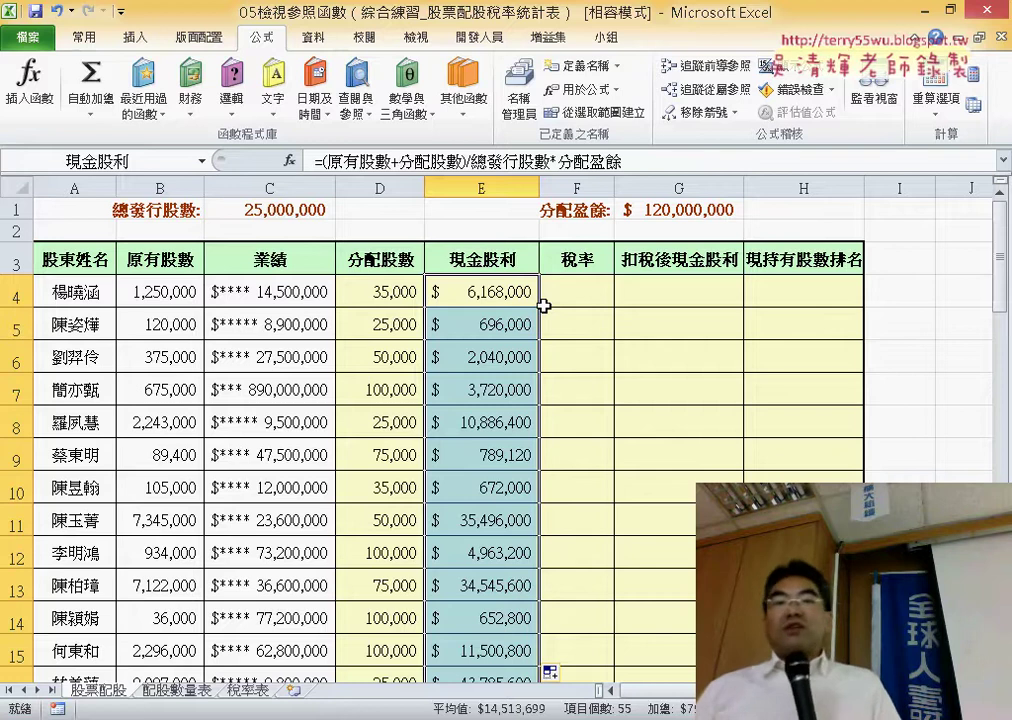
pyautogui.click(592, 290)
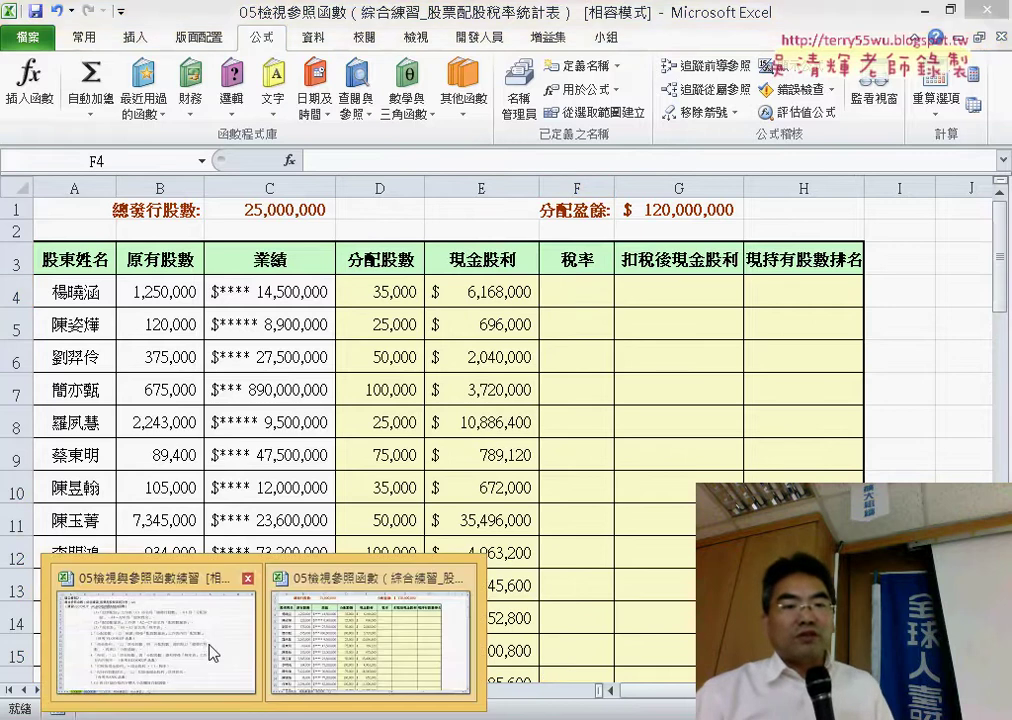
# Step: Bring the stock dividend workbook back into Excel and display its 稅率表 sheet
pyautogui.click(208, 651)
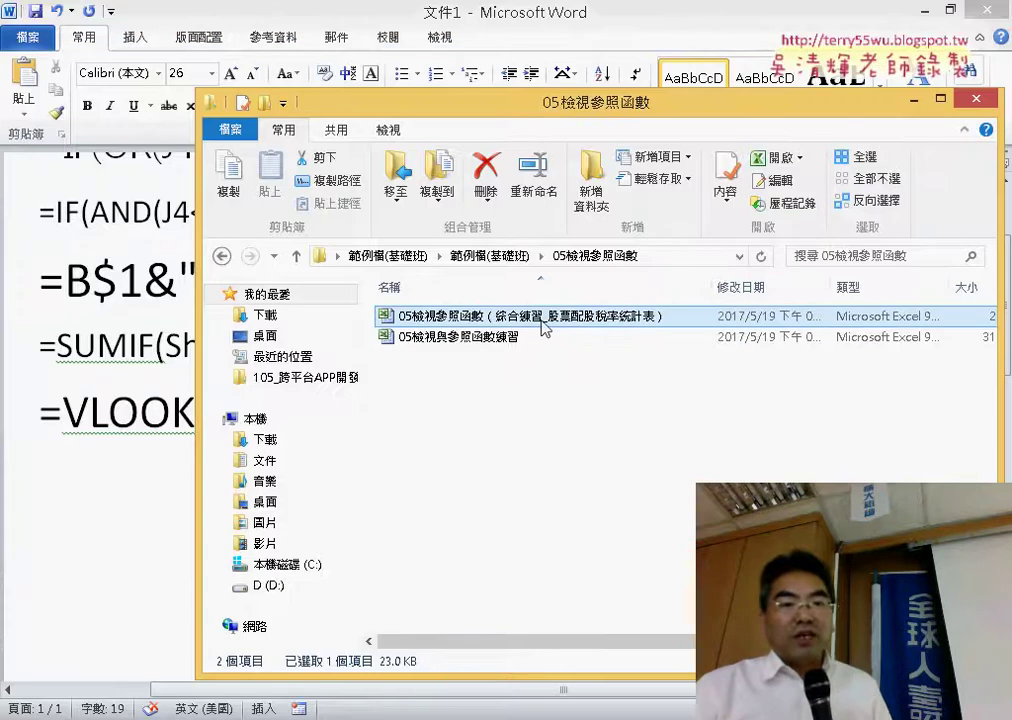
pyautogui.doubleClick(545, 327)
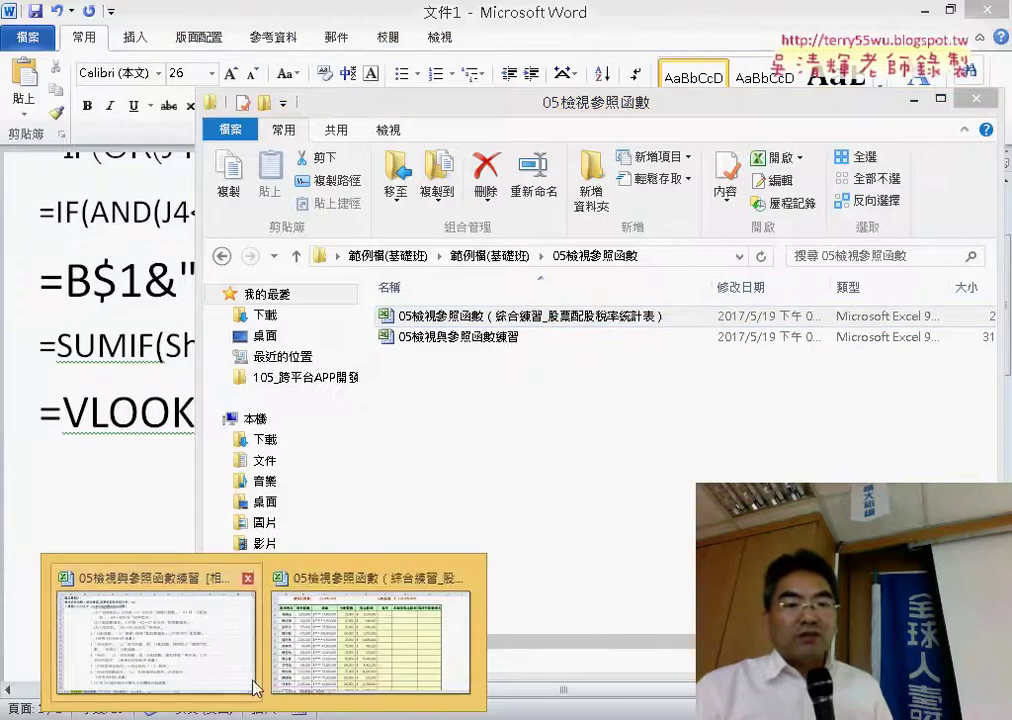
pyautogui.click(331, 666)
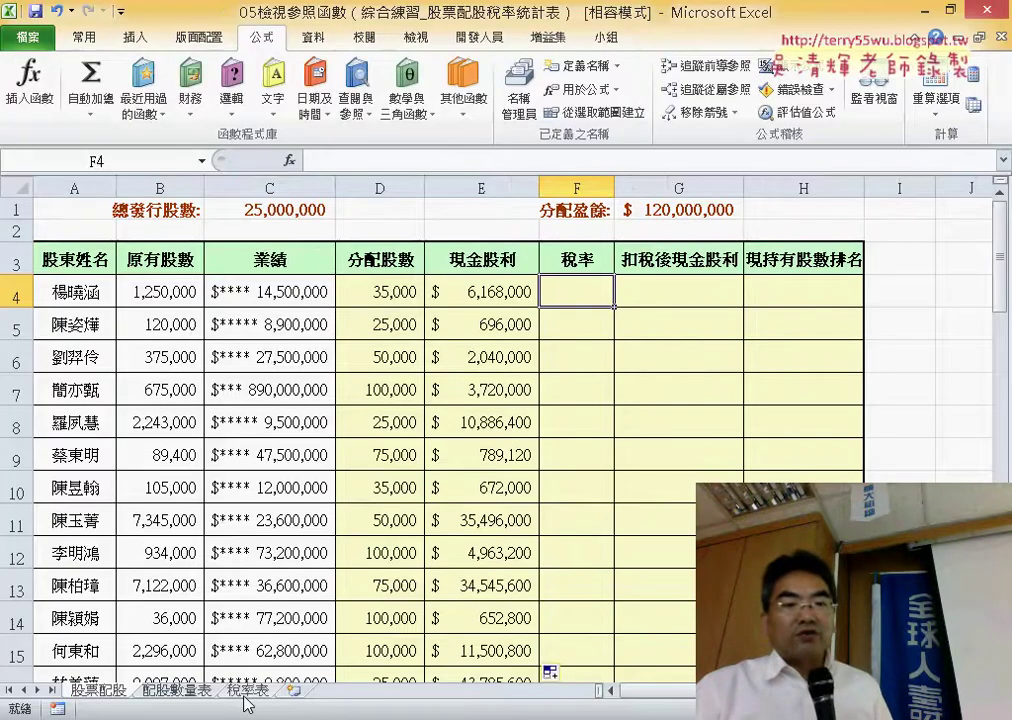
pyautogui.click(249, 690)
# Step: Look over the 股票所得 labels on 稅率表 and the 配股數量表 header row, then return to 股票配股
pyautogui.click(468, 436)
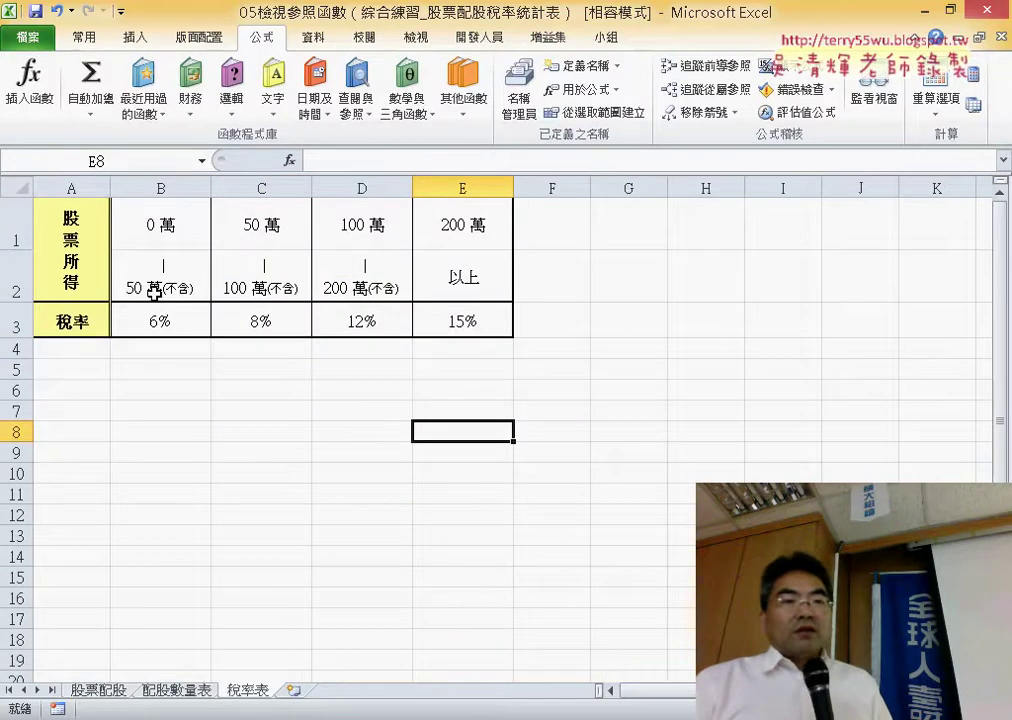
pyautogui.moveTo(93, 228); pyautogui.dragTo(68, 323)
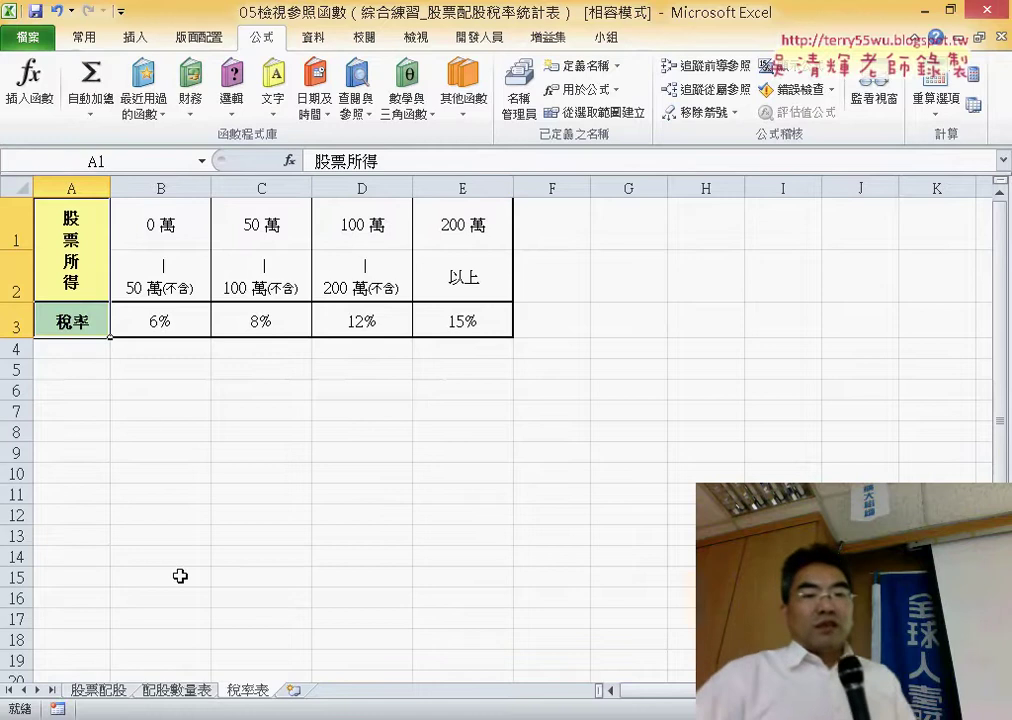
pyautogui.click(178, 692)
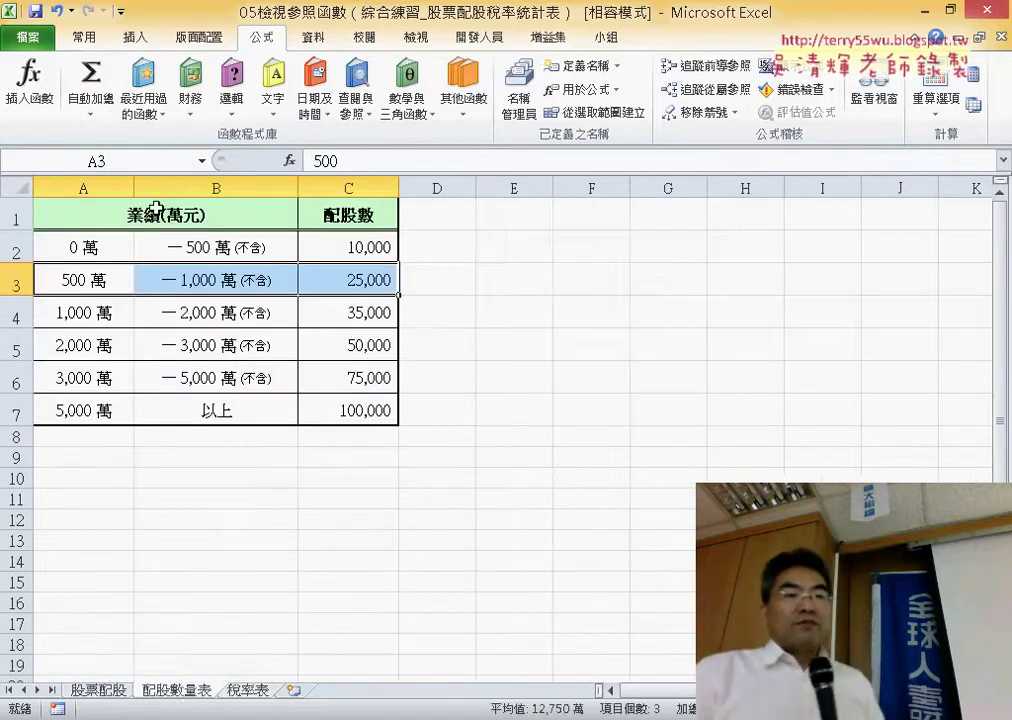
pyautogui.moveTo(113, 214); pyautogui.dragTo(318, 224)
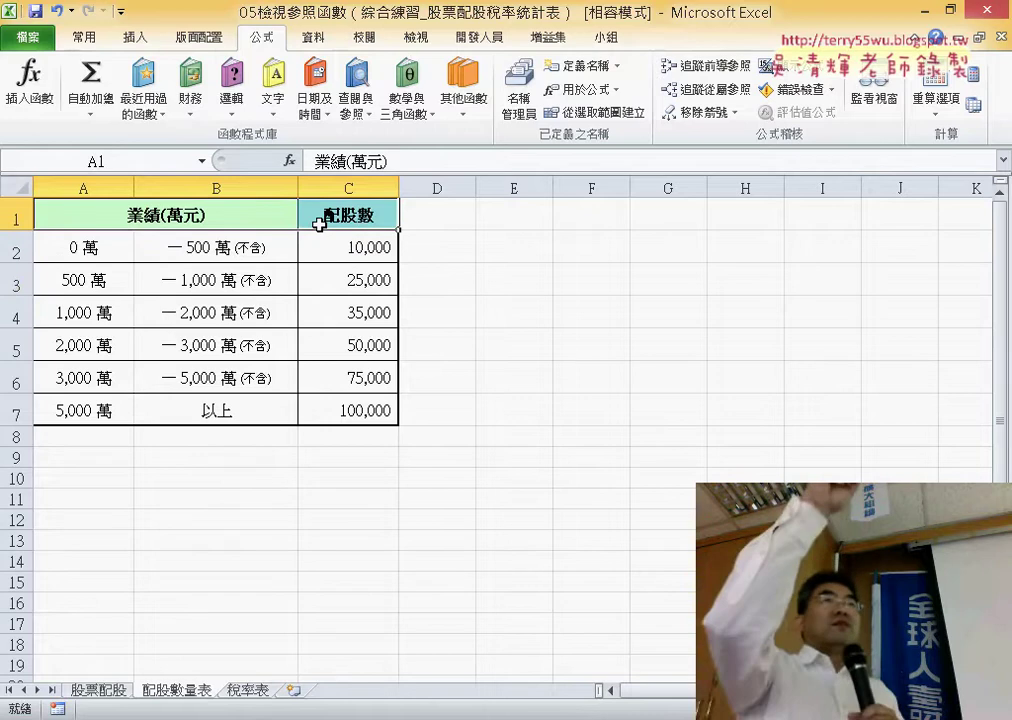
pyautogui.click(250, 693)
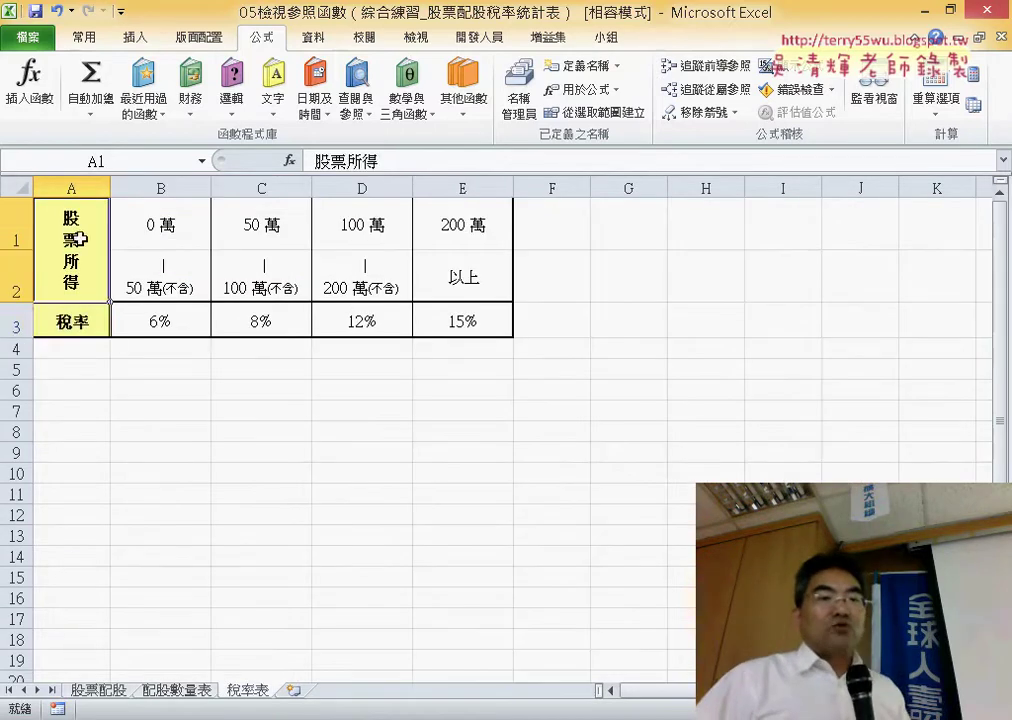
pyautogui.moveTo(88, 250); pyautogui.dragTo(87, 323)
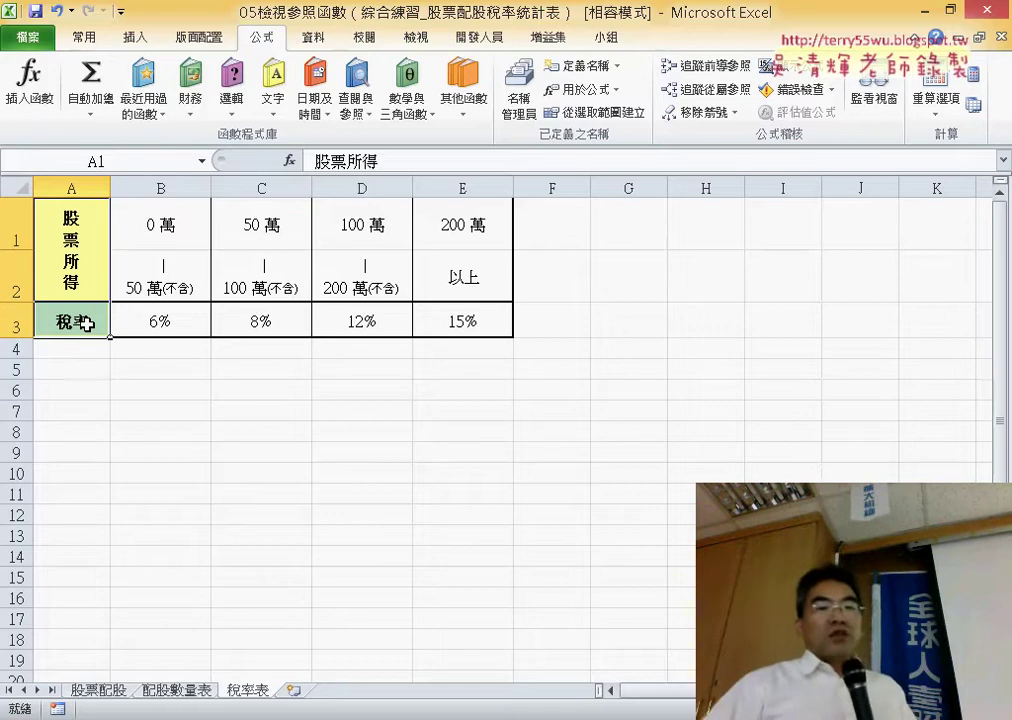
pyautogui.click(104, 690)
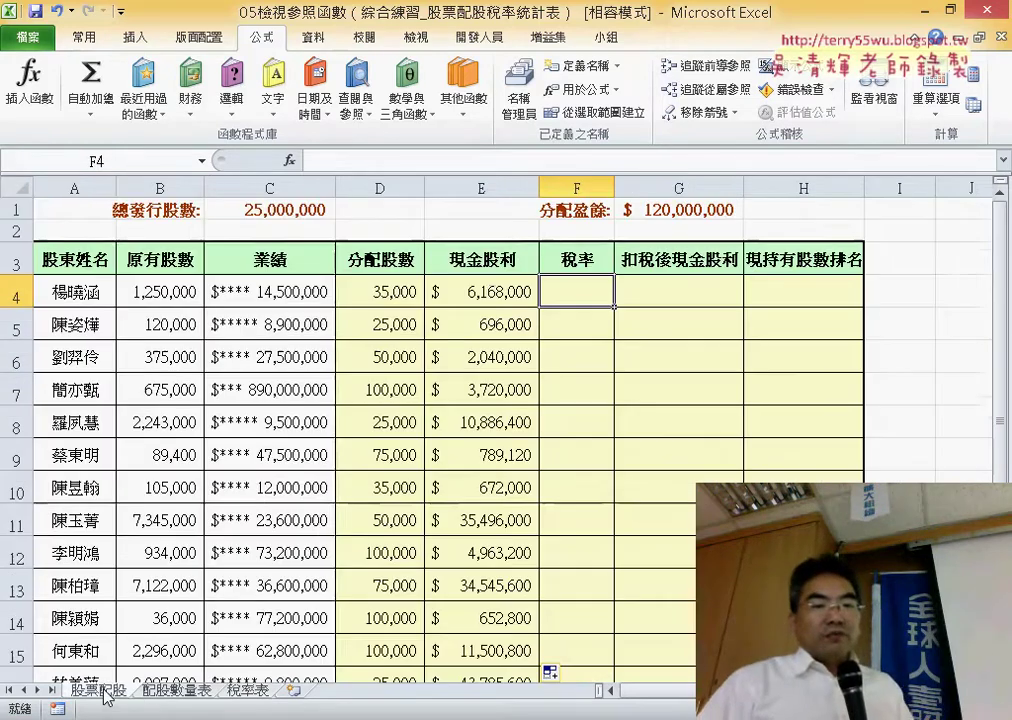
# Step: Copy (原有股數+分配股數) from E4's formula, then begin inserting a function in F4
pyautogui.click(472, 295)
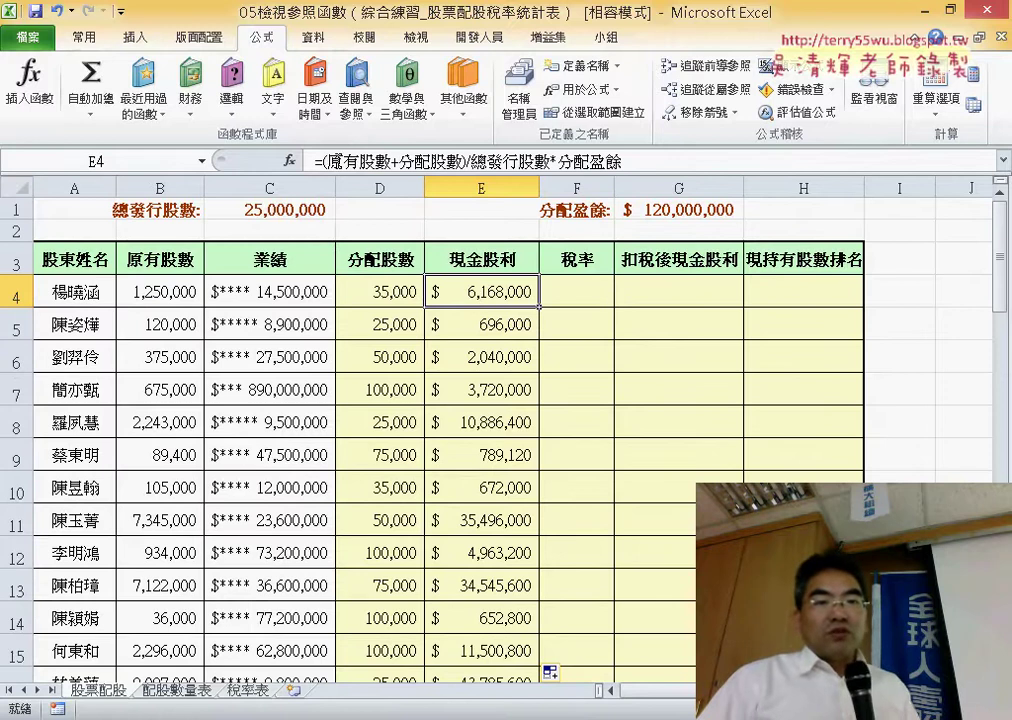
pyautogui.moveTo(322, 160); pyautogui.dragTo(358, 160)
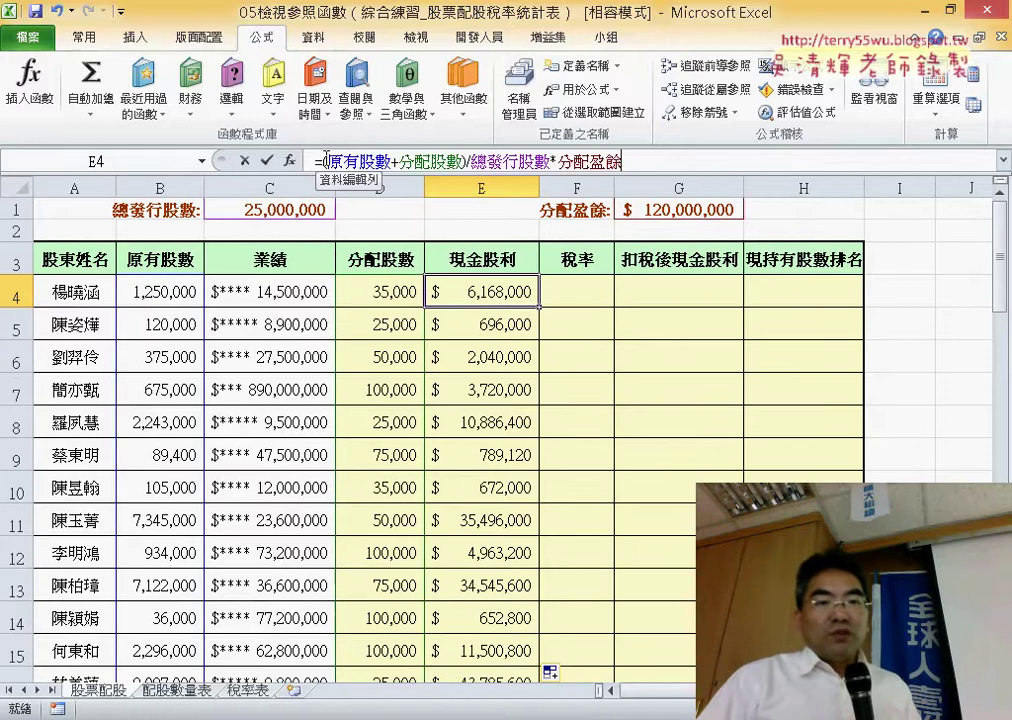
pyautogui.moveTo(430, 160); pyautogui.dragTo(446, 160)
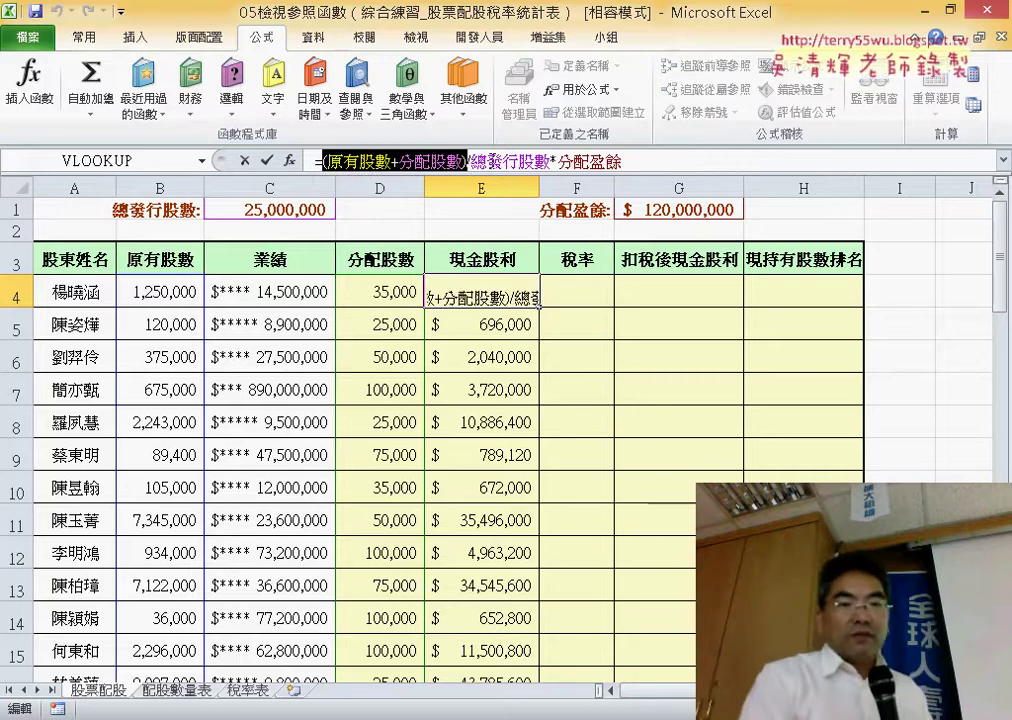
pyautogui.click(244, 161)
pyautogui.click(607, 285)
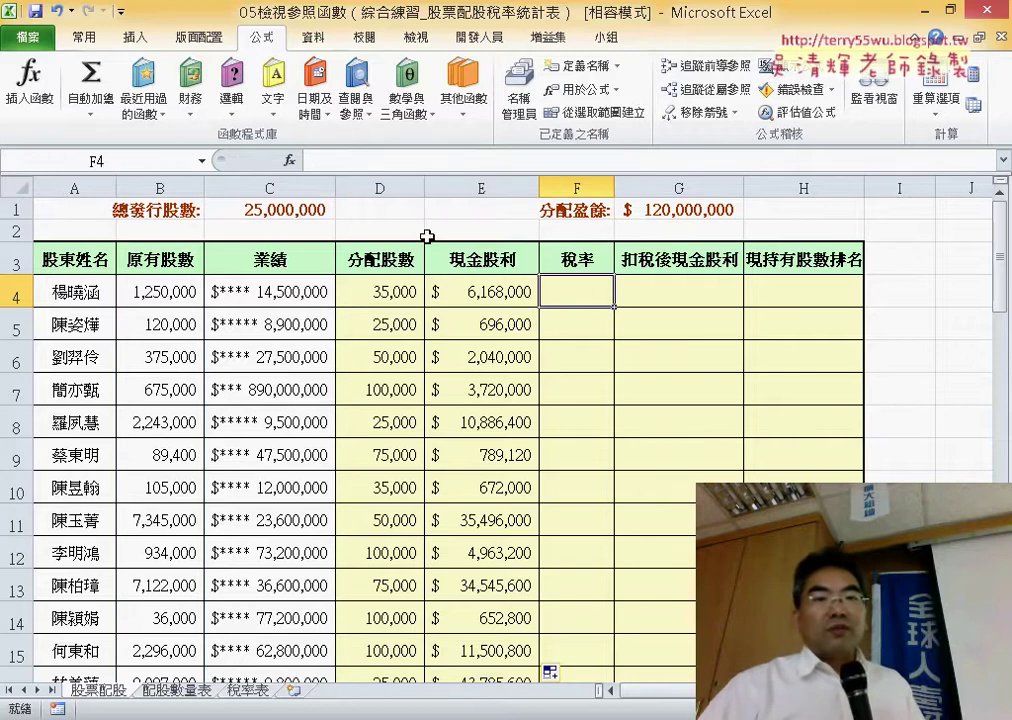
pyautogui.click(289, 160)
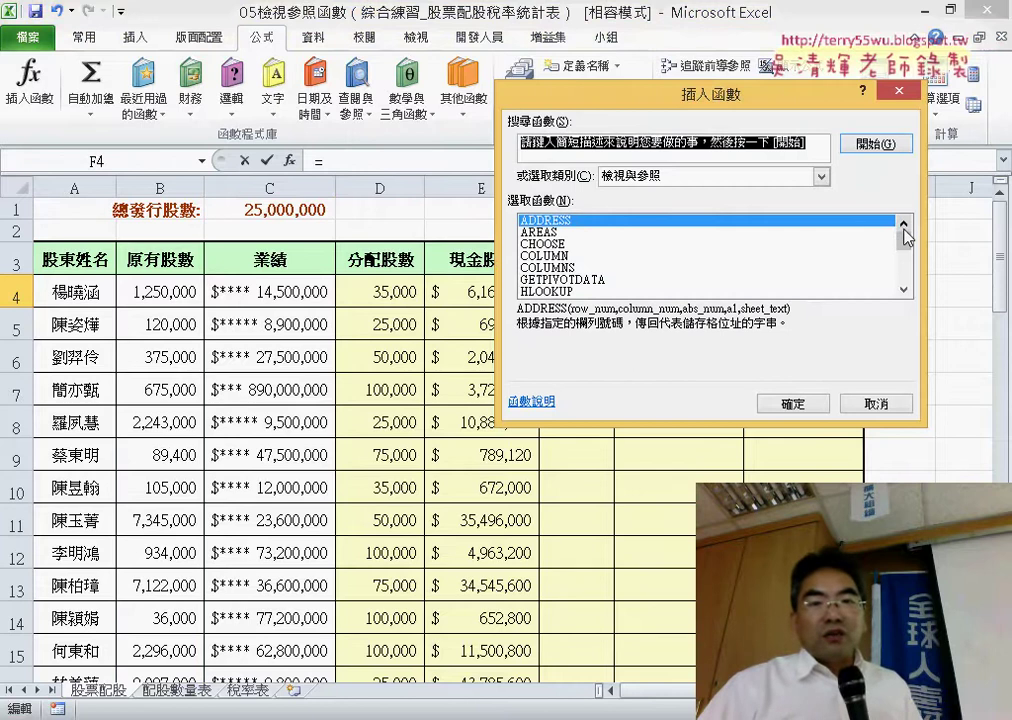
# Step: Choose HLOOKUP for F4 with lookup value (原有股數+分配股數)/10000, then call up the defined names
pyautogui.moveTo(907, 236); pyautogui.dragTo(903, 250)
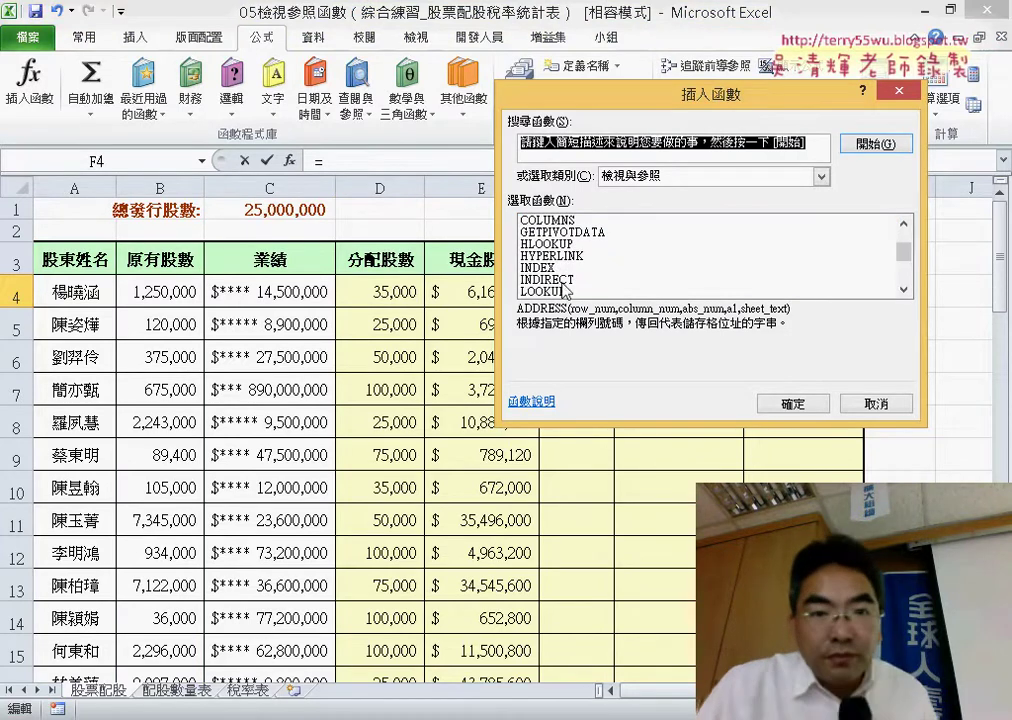
pyautogui.doubleClick(546, 244)
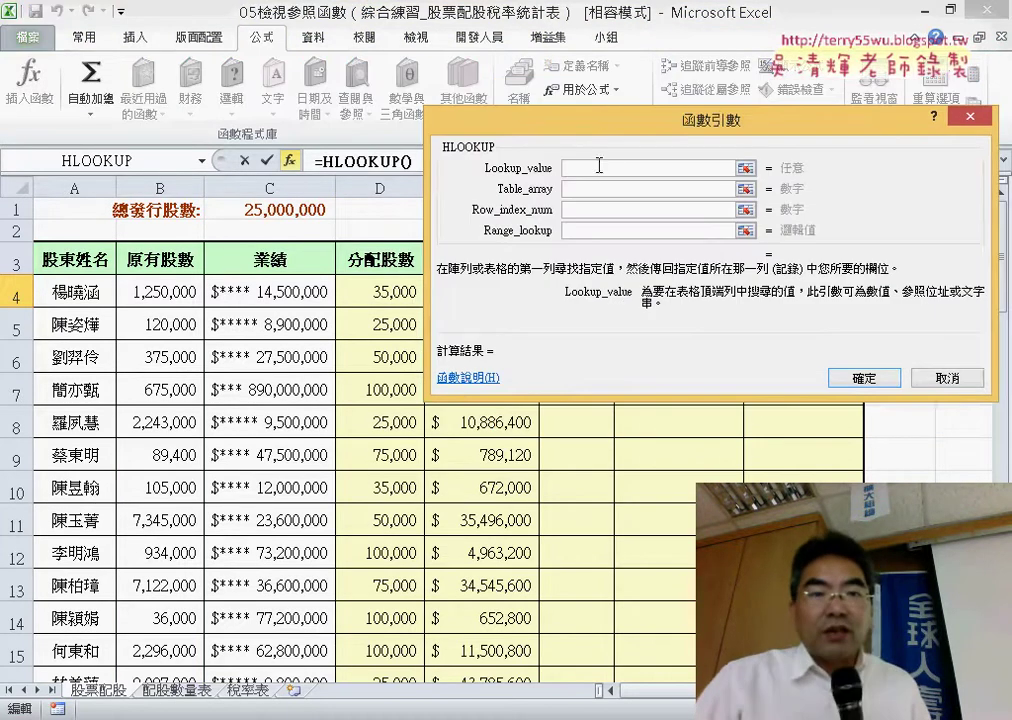
pyautogui.moveTo(570, 170); pyautogui.dragTo(440, 375)
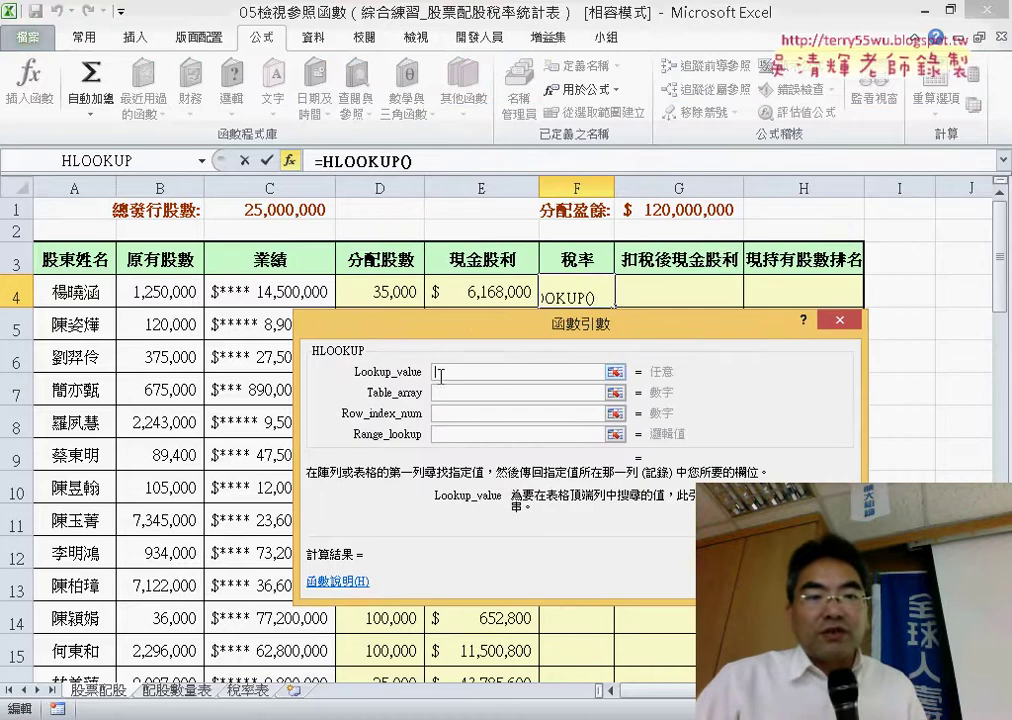
pyautogui.rightClick(440, 375)
pyautogui.click(500, 436)
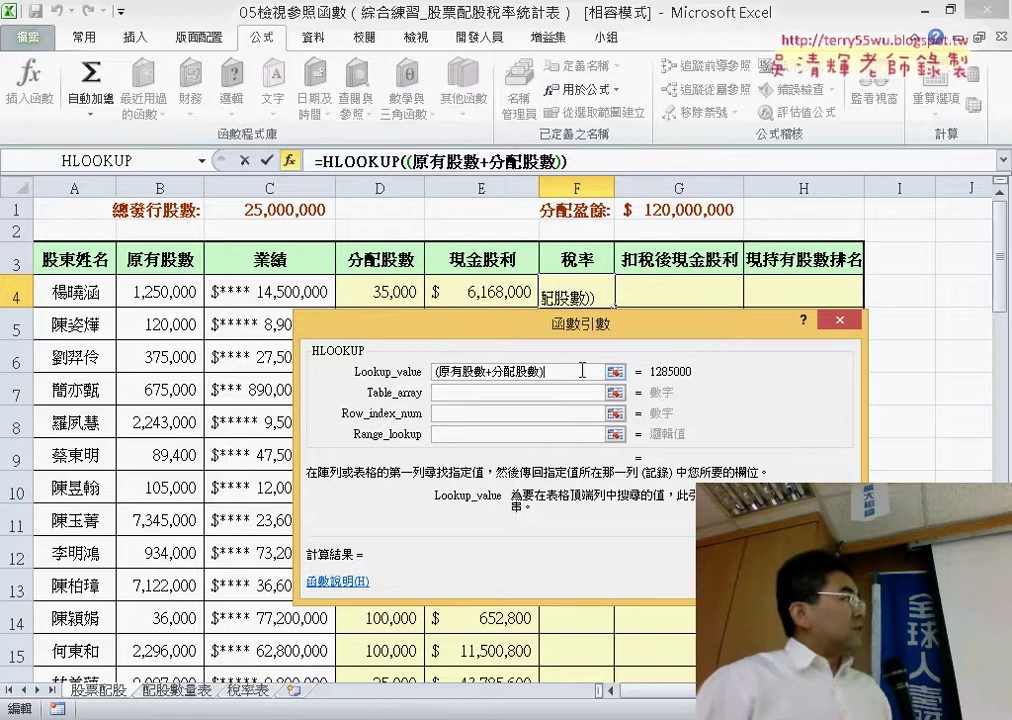
pyautogui.write('/')
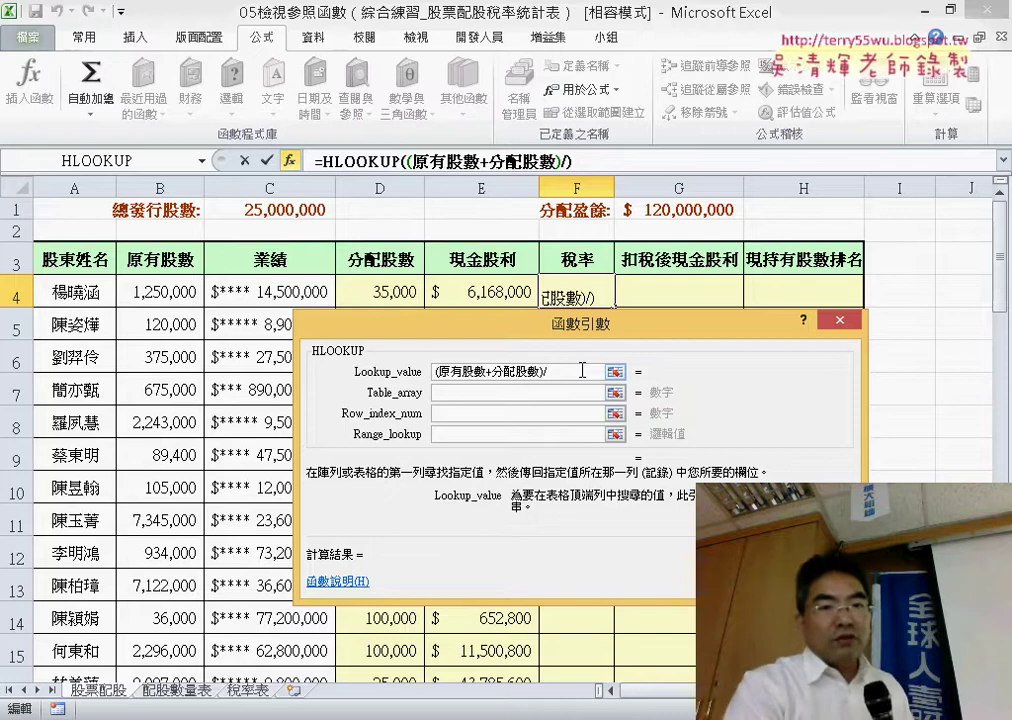
pyautogui.write('10000')
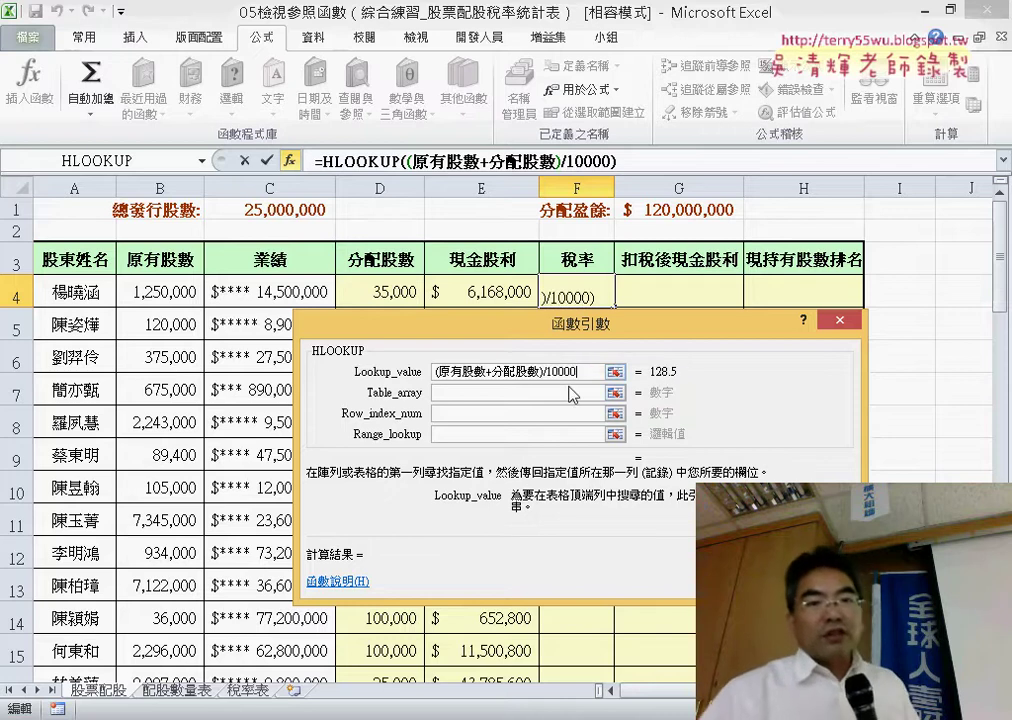
pyautogui.click(568, 390)
pyautogui.press('F3')
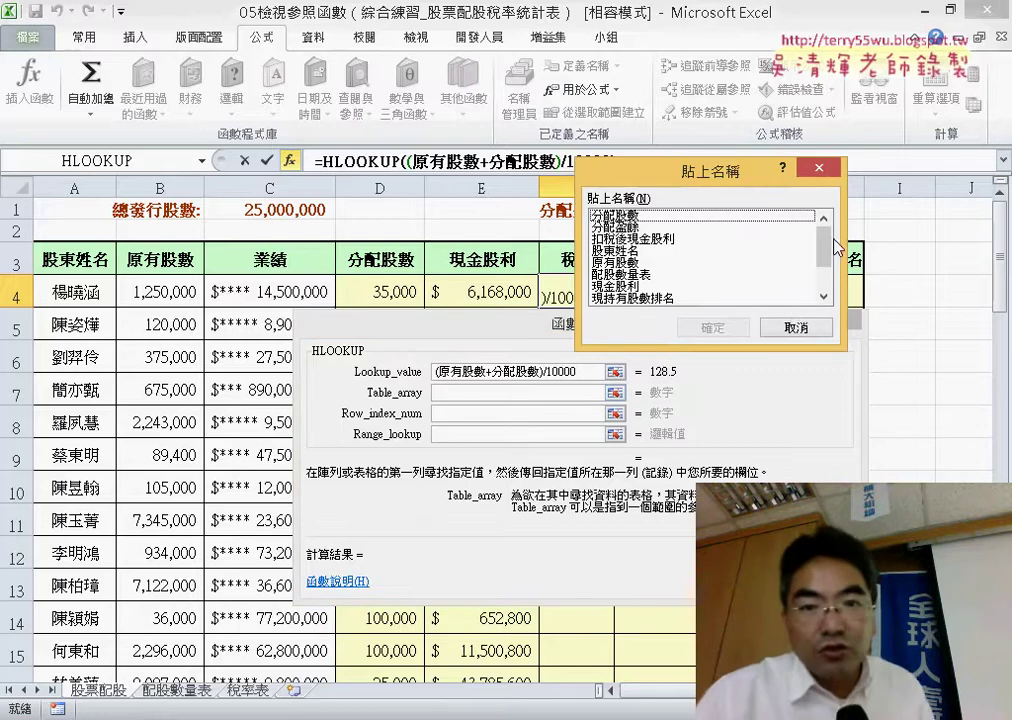
# Step: Insert 稅率表 as the table array and give row index 3, checking against the rate table
pyautogui.scroll(-2, 835, 247)
pyautogui.click(636, 278)
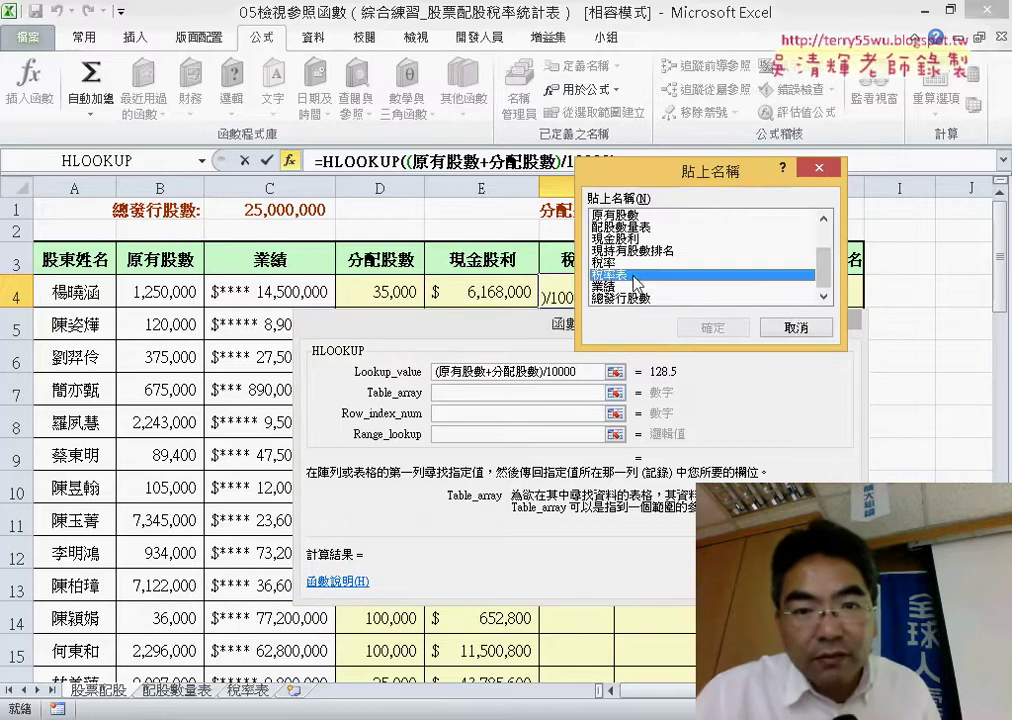
pyautogui.doubleClick(636, 278)
pyautogui.click(481, 413)
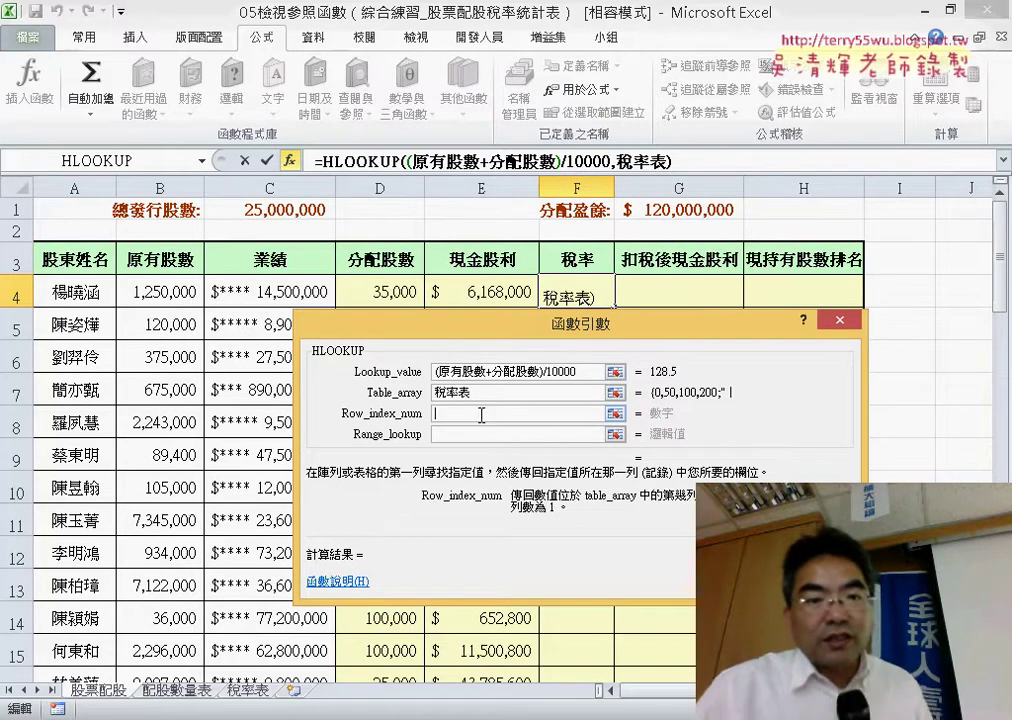
pyautogui.click(503, 392)
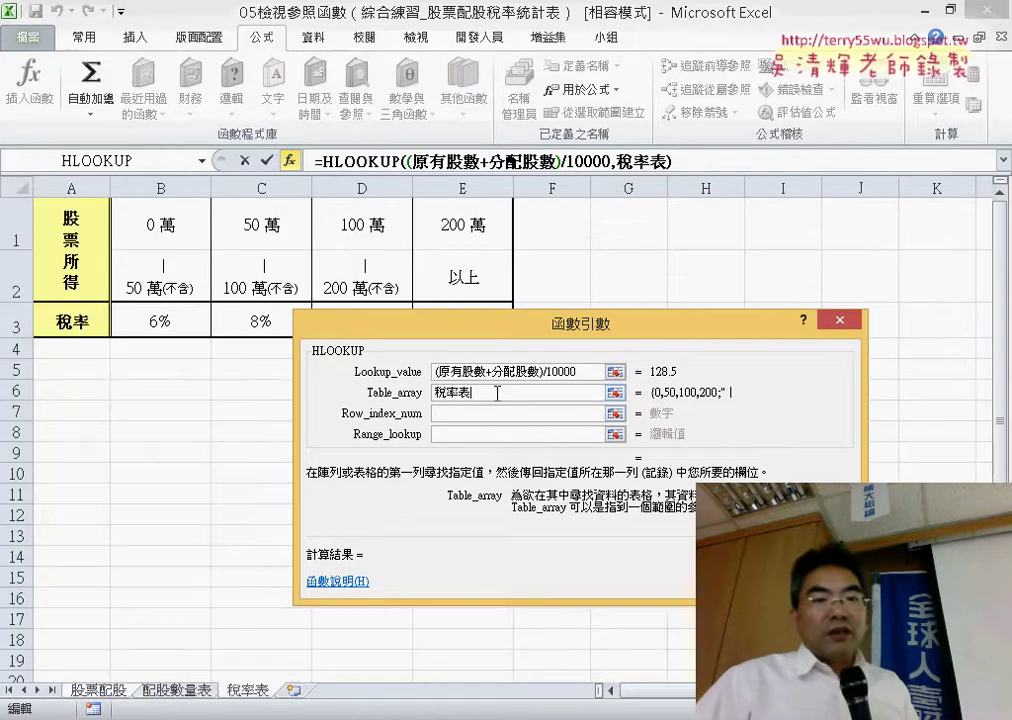
pyautogui.moveTo(481, 341); pyautogui.dragTo(402, 353)
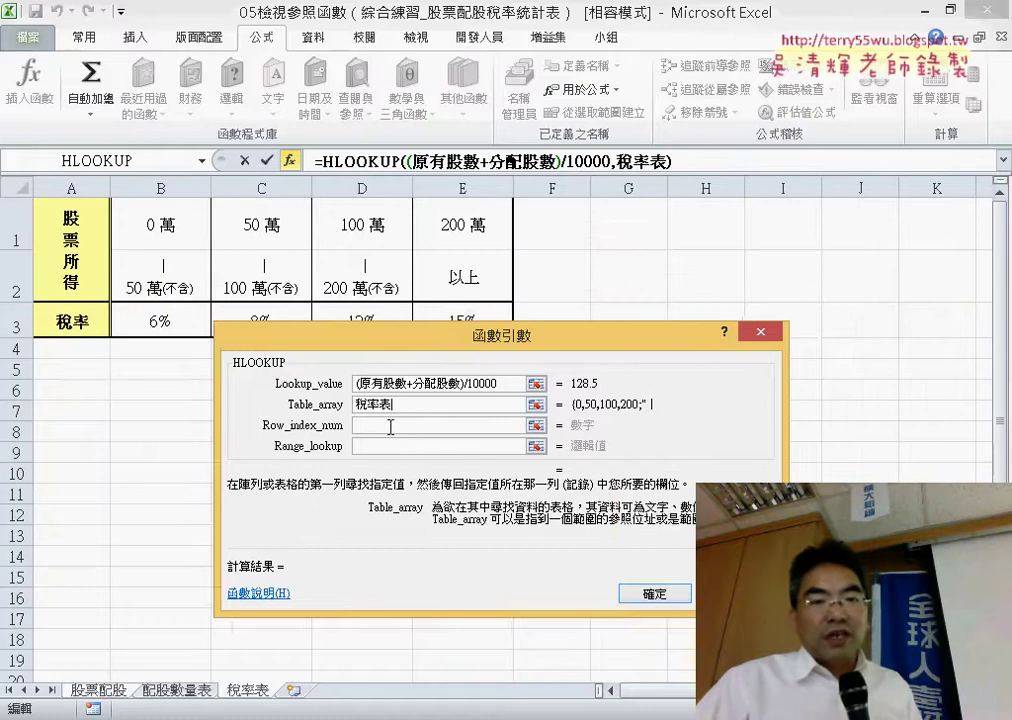
pyautogui.click(390, 426)
pyautogui.click(398, 408)
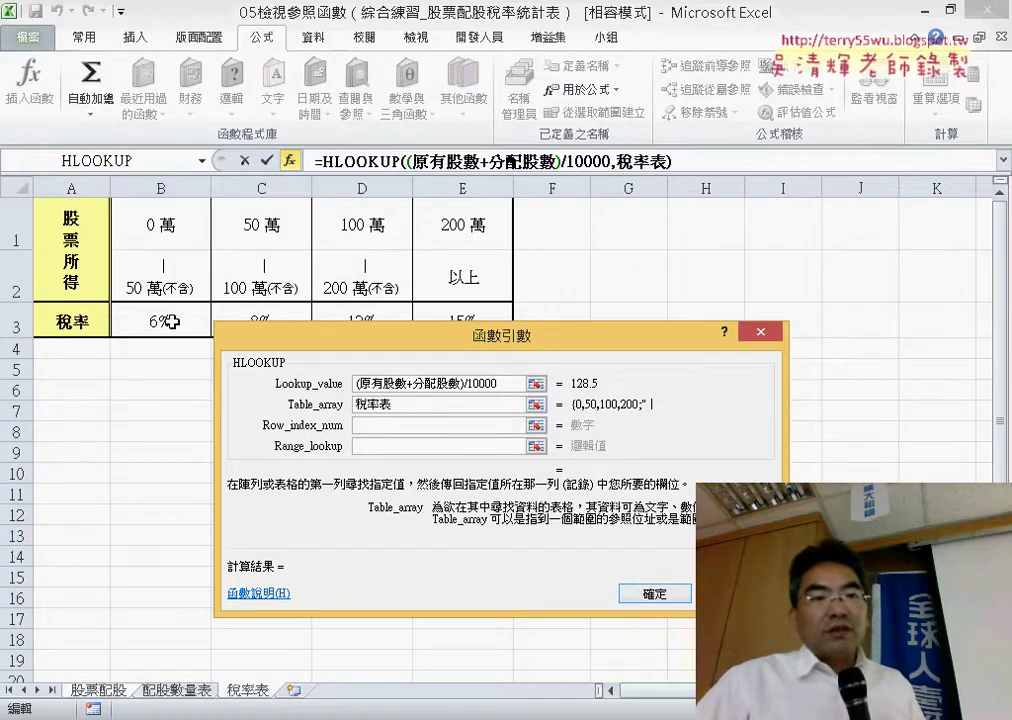
pyautogui.moveTo(287, 344); pyautogui.dragTo(152, 407)
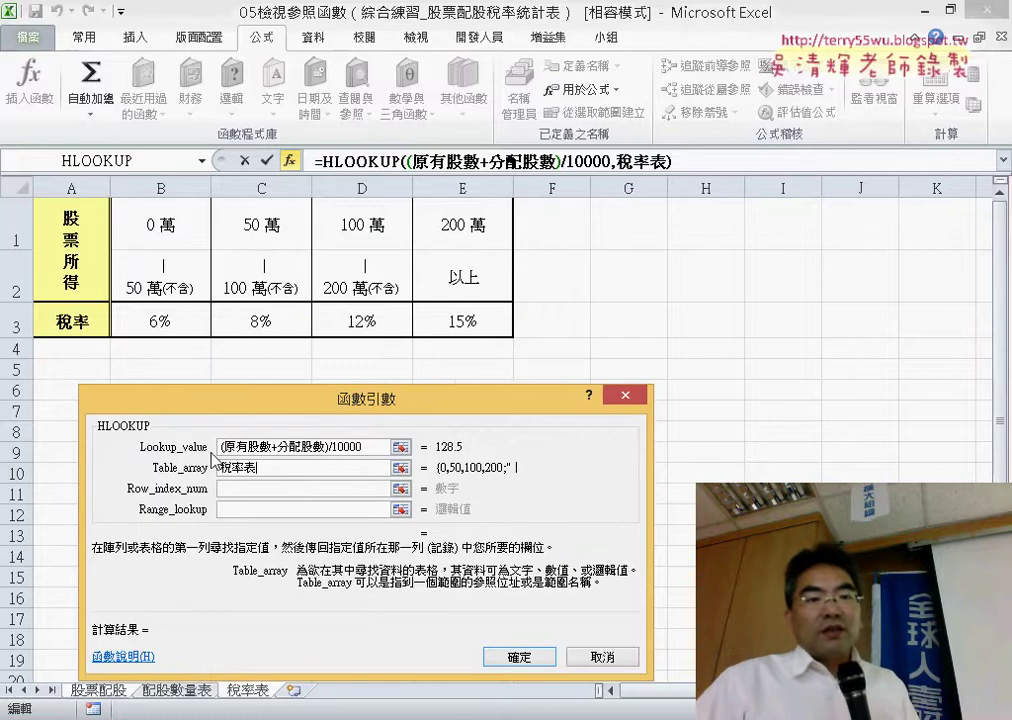
pyautogui.click(251, 489)
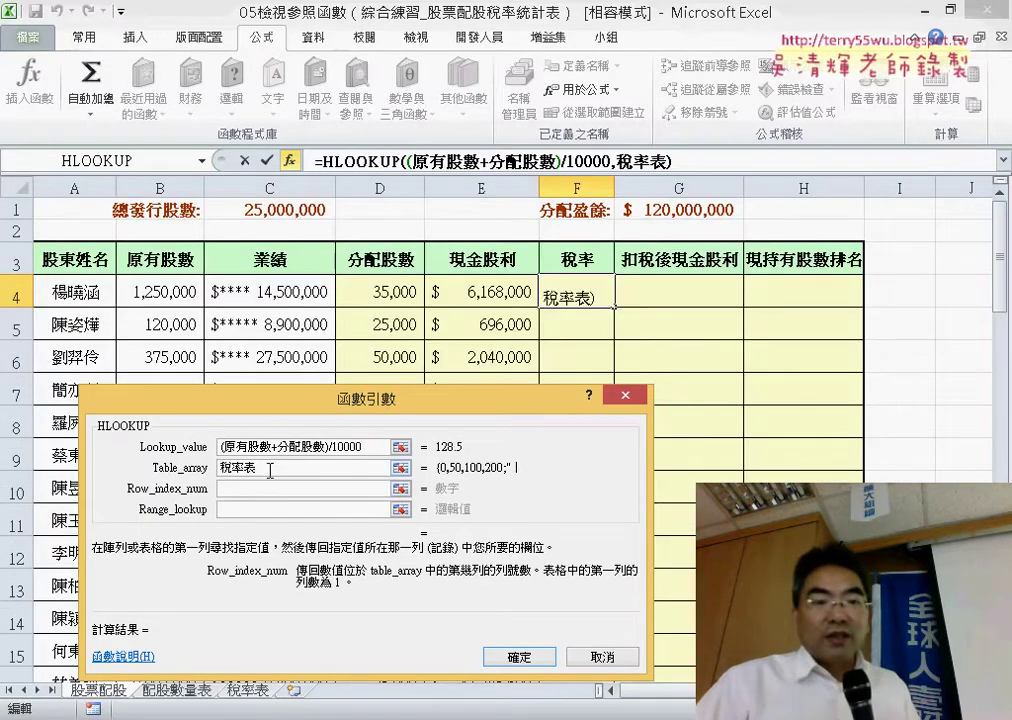
pyautogui.click(270, 468)
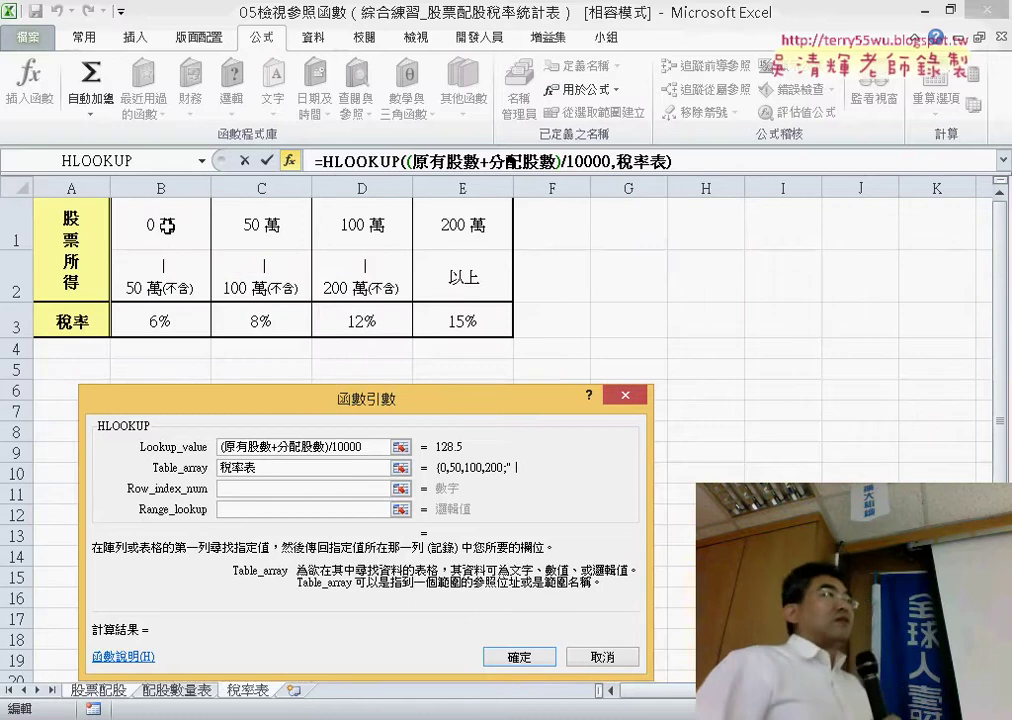
pyautogui.click(247, 489)
pyautogui.write('3')
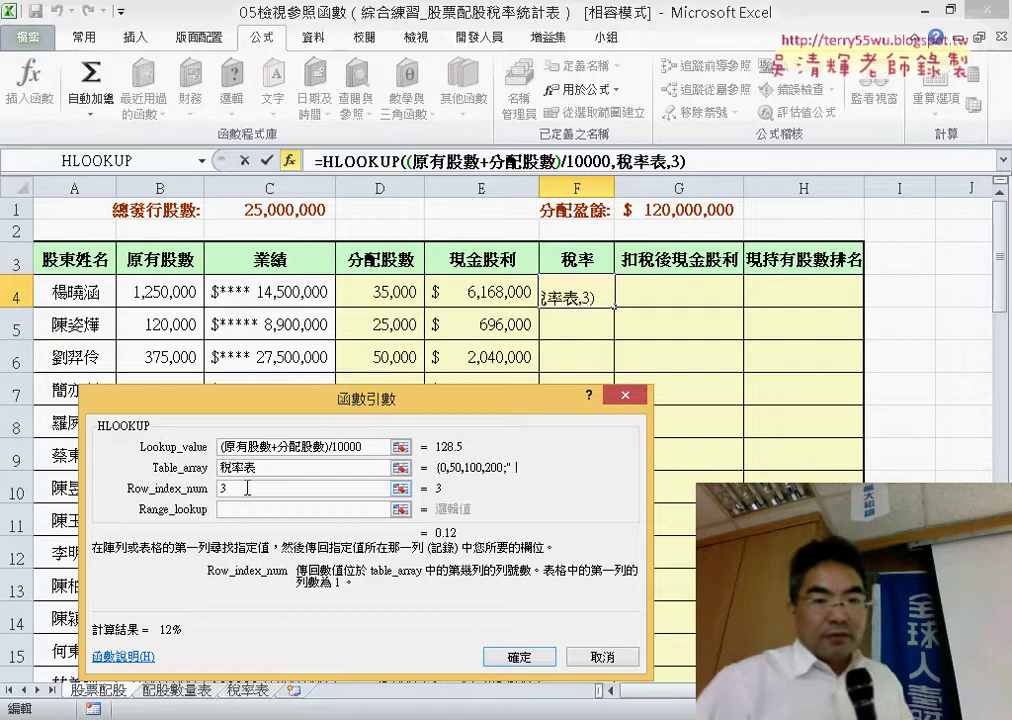
# Step: Set range lookup to 1 for approximate matching and confirm, giving 12% in F4
pyautogui.press('Tab')
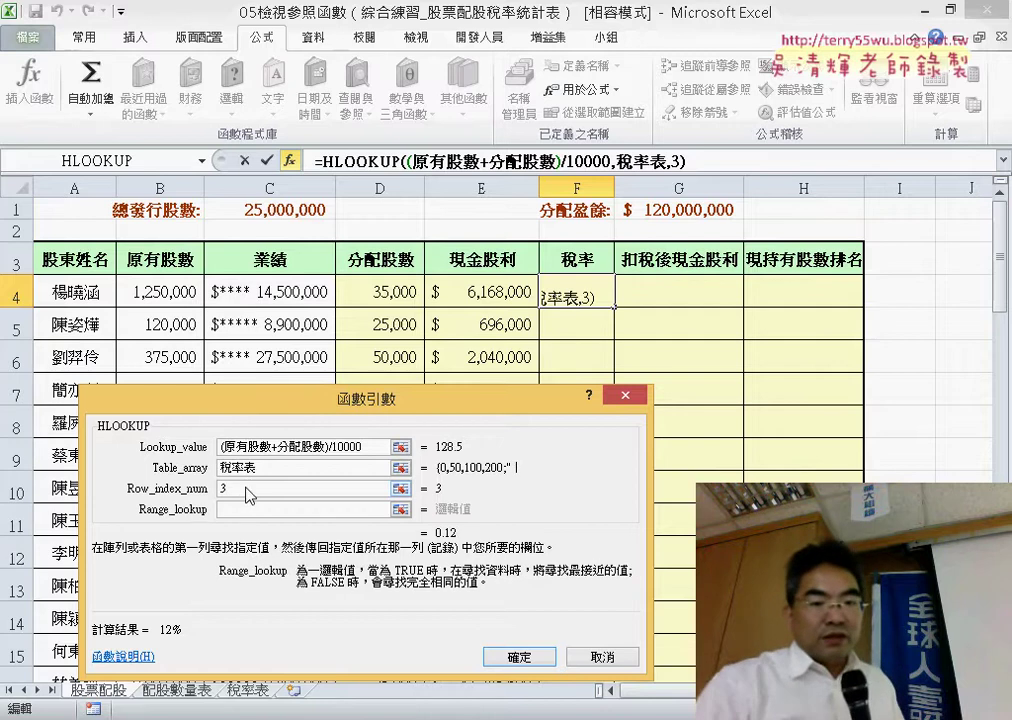
pyautogui.write('1')
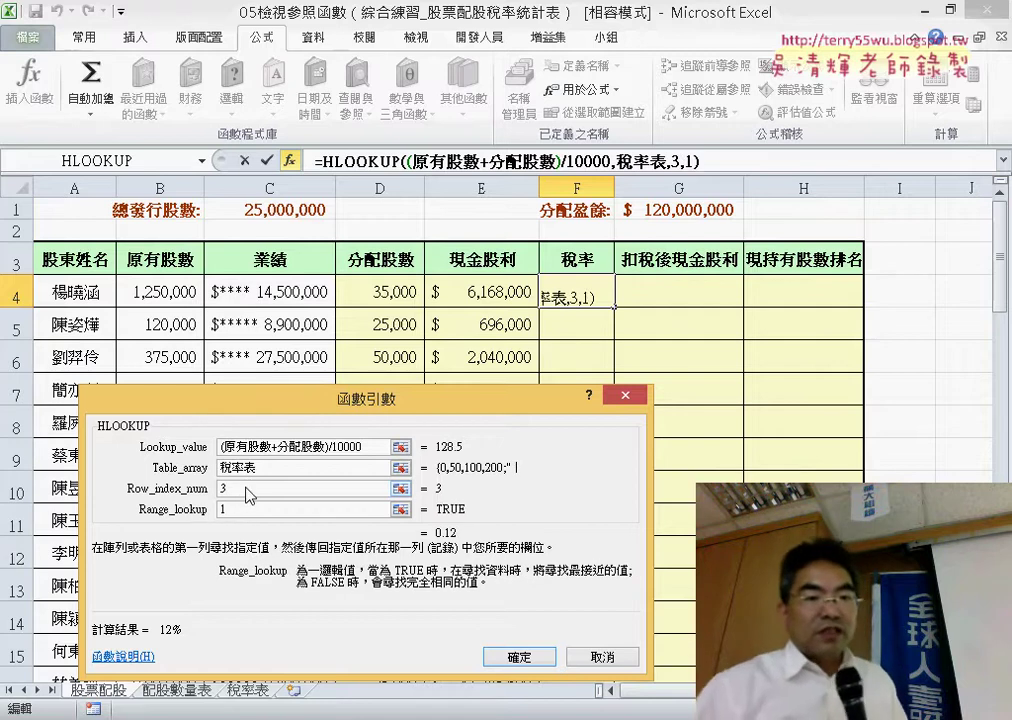
pyautogui.click(271, 467)
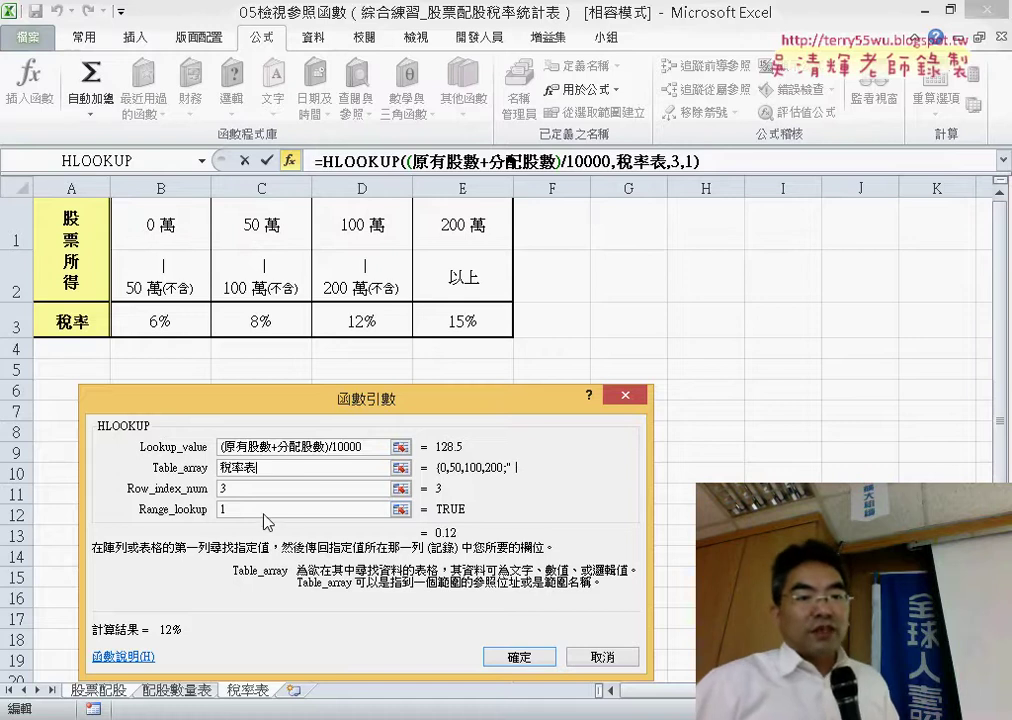
pyautogui.click(265, 512)
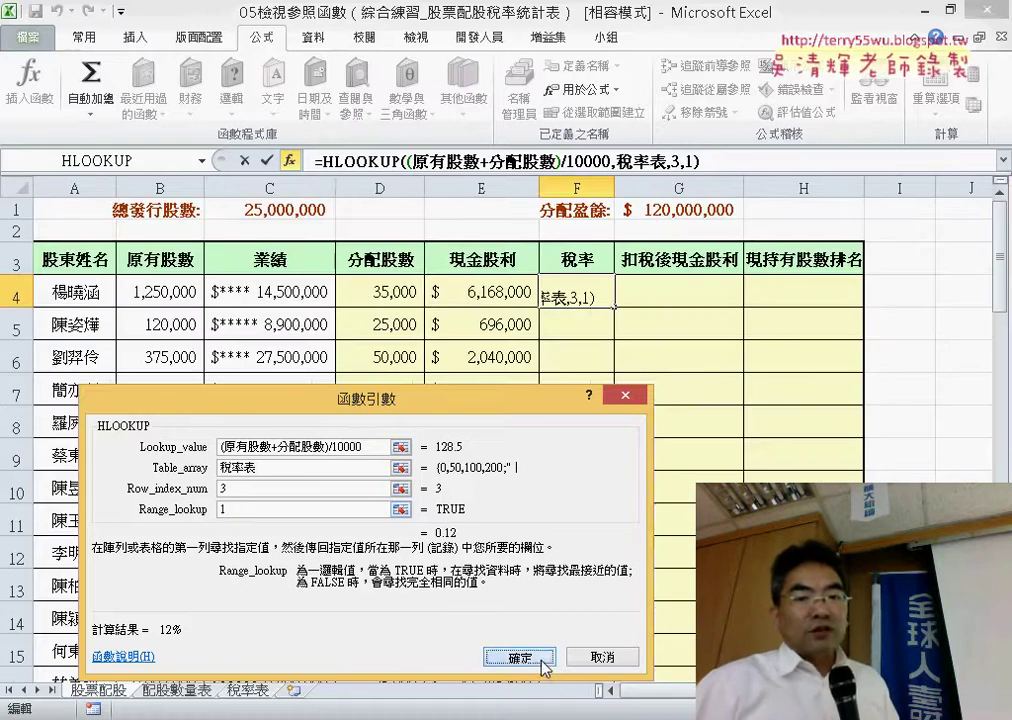
pyautogui.click(519, 657)
# Step: Fill the 稅率 formula down column F, check the 05檢視與參照函數練習 workbook, then minimize Excel
pyautogui.doubleClick(612, 314)
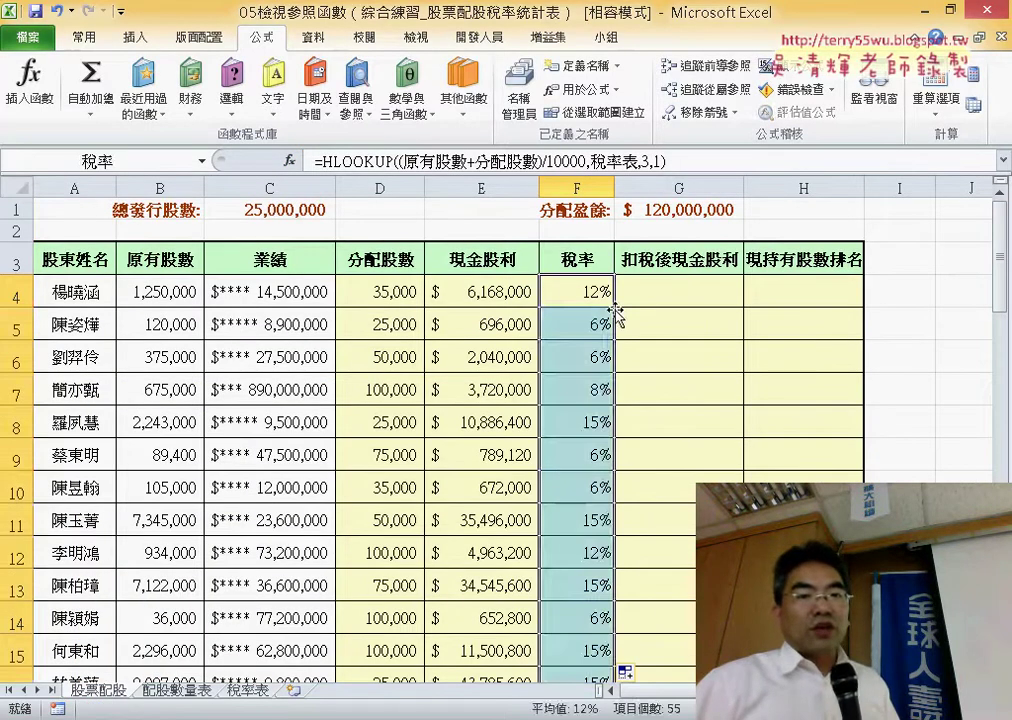
pyautogui.click(691, 284)
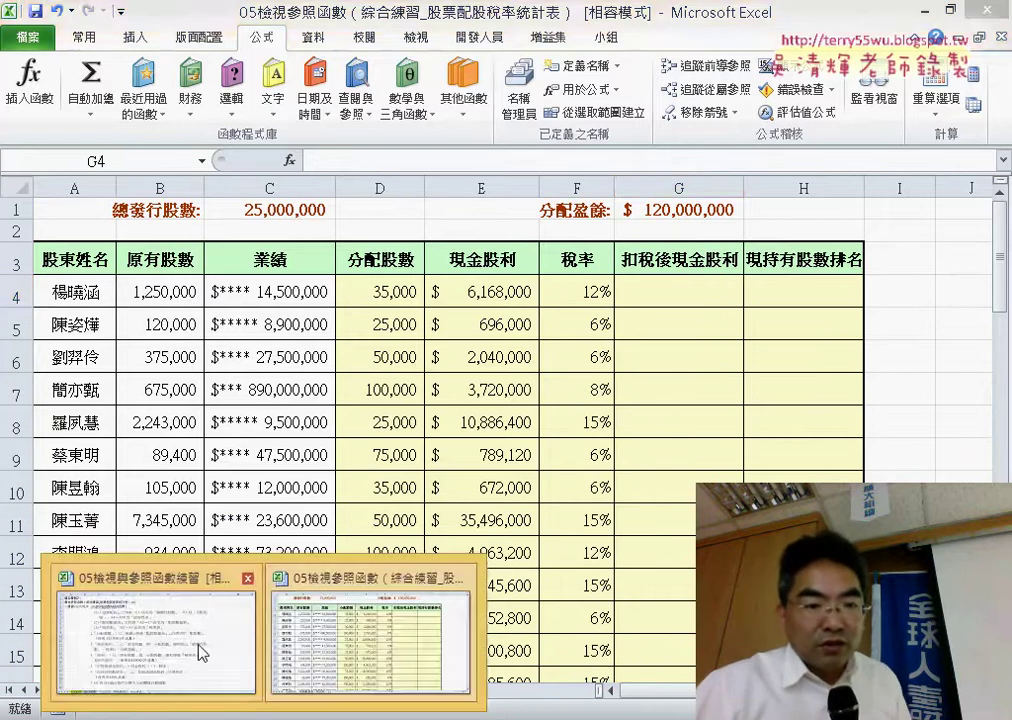
pyautogui.click(199, 652)
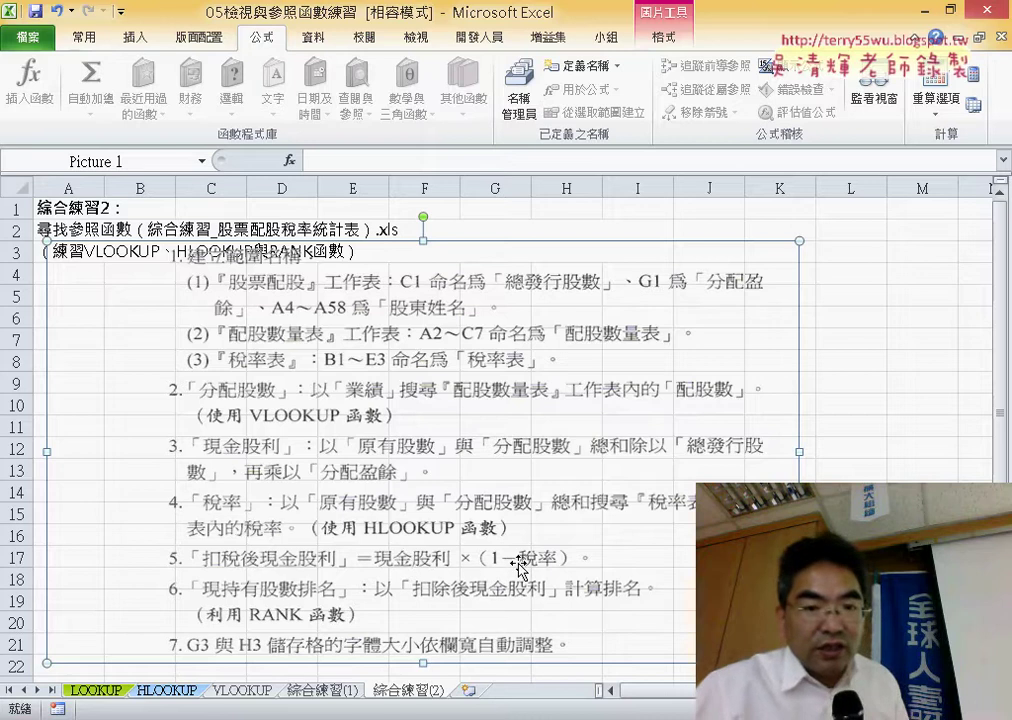
pyautogui.click(933, 9)
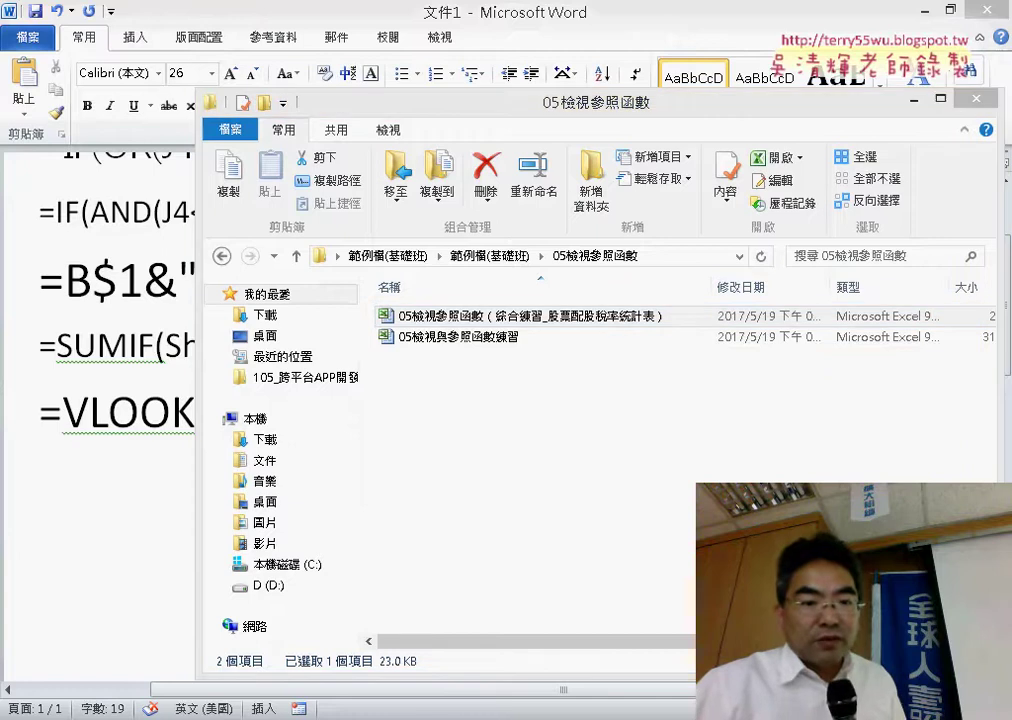
# Step: Enter =現金股利*(1-稅率) in G4 using pasted names and fill it down column G (5,427,840 in G4)
pyautogui.click(361, 605)
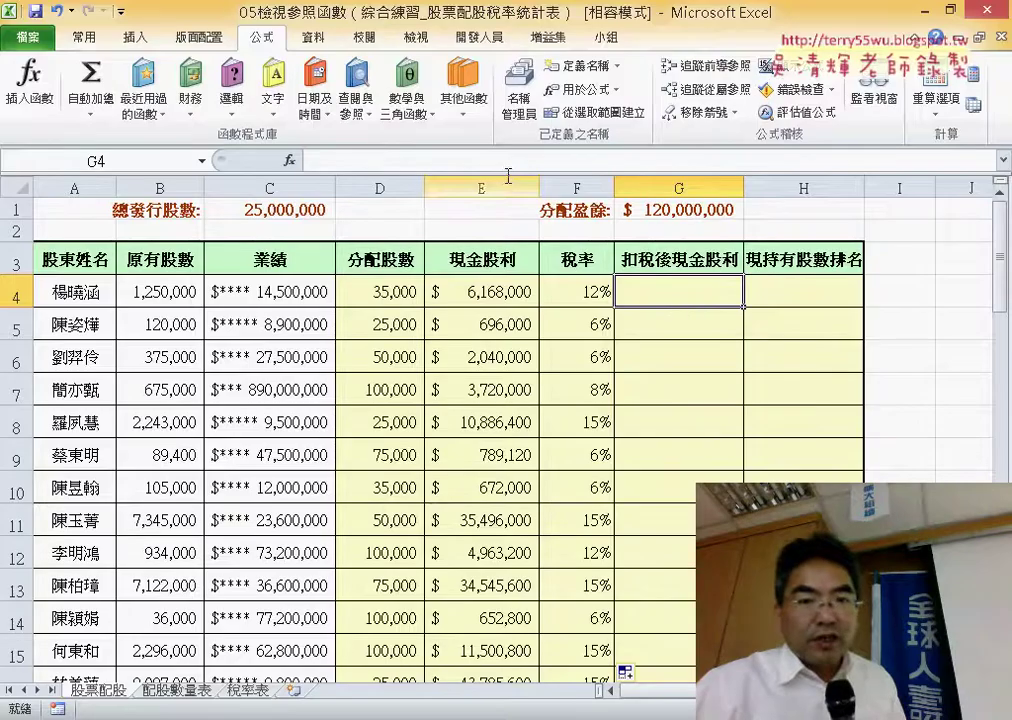
pyautogui.write('=')
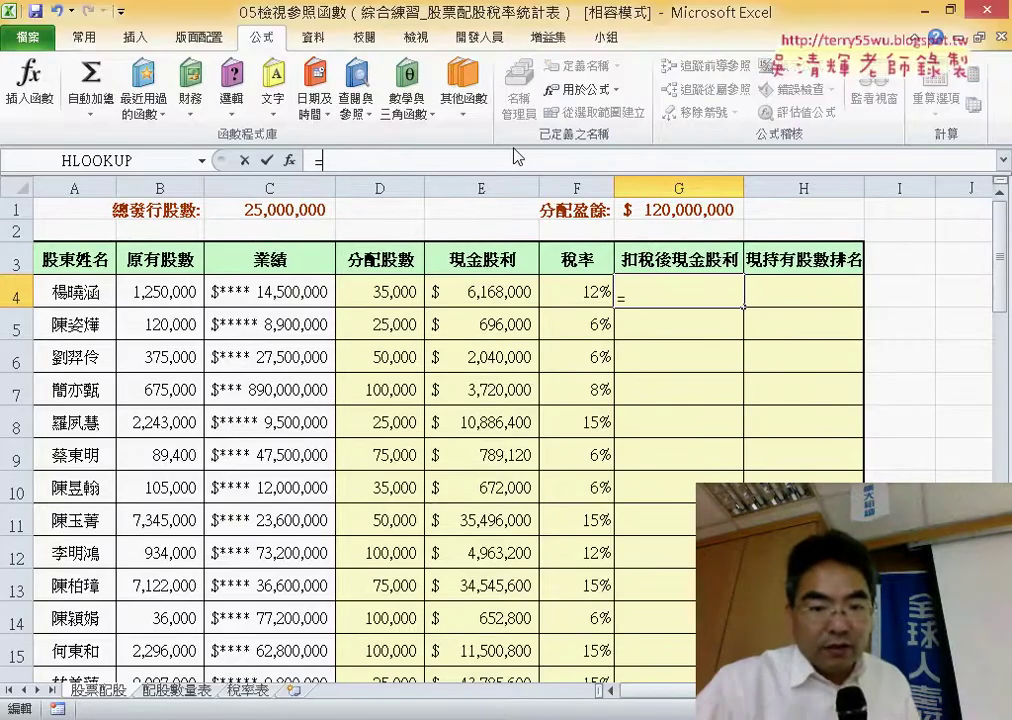
pyautogui.press('F3')
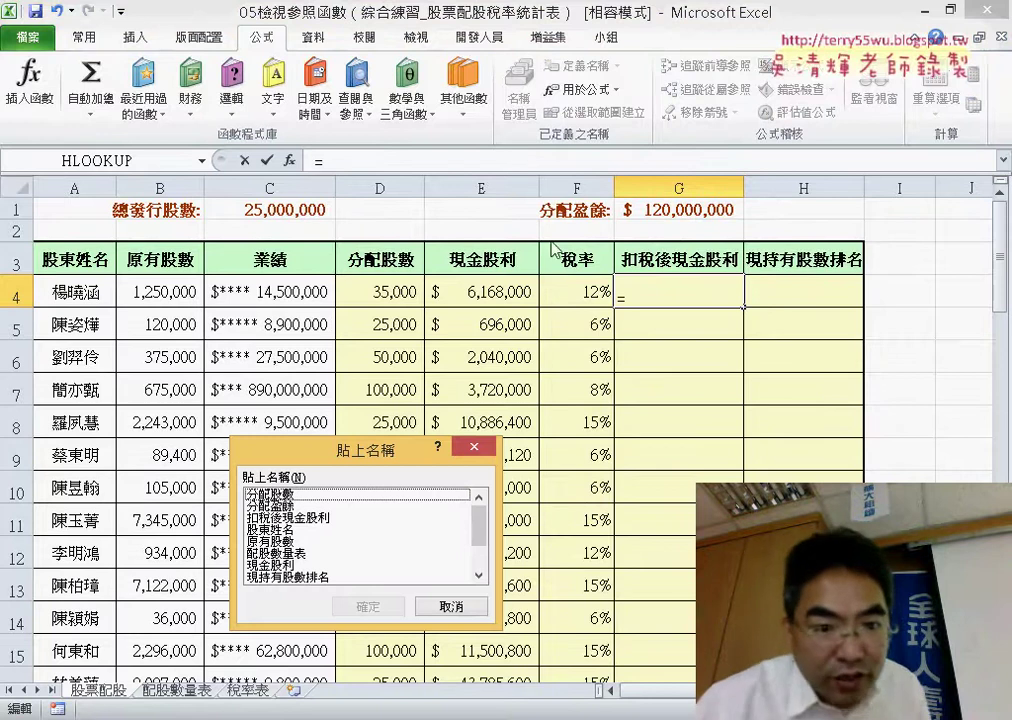
pyautogui.doubleClick(298, 566)
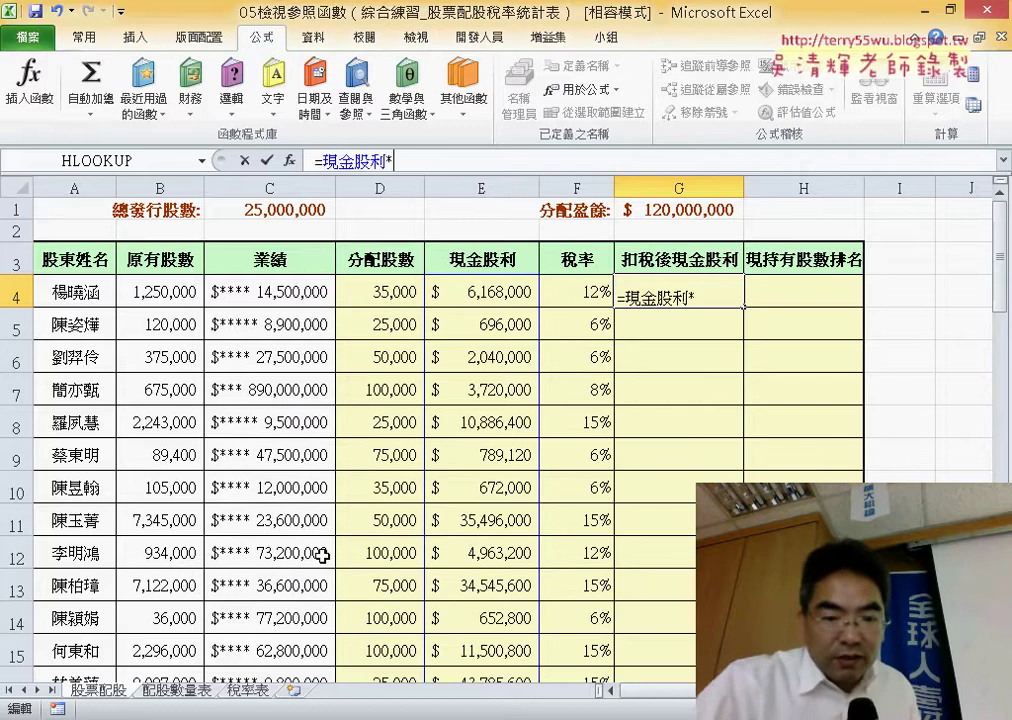
pyautogui.write('1-')
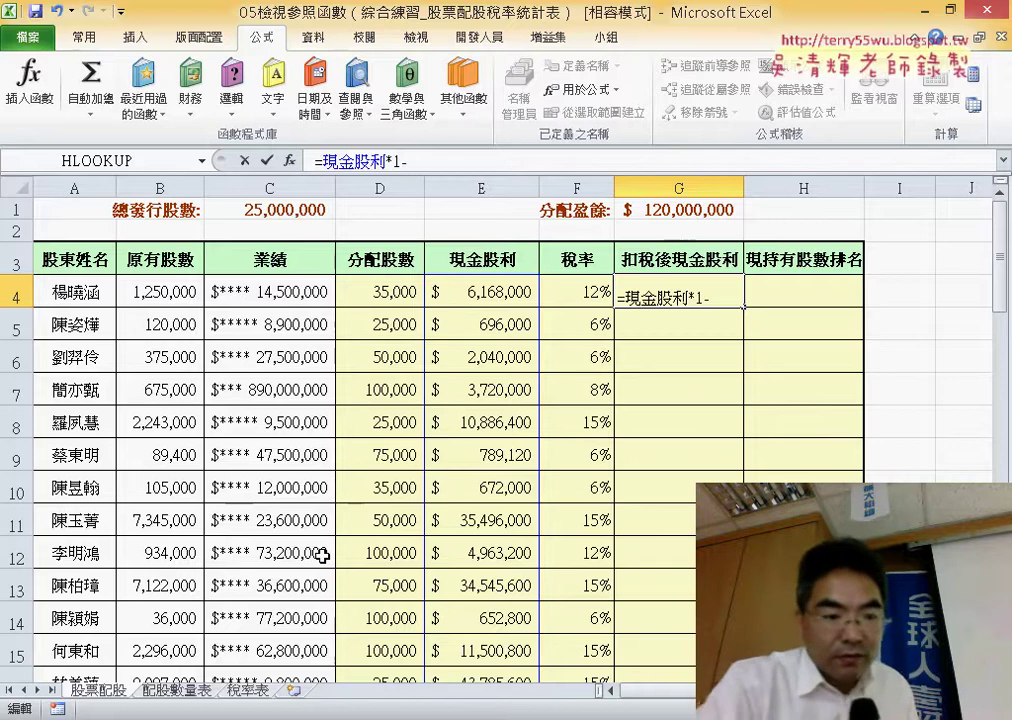
pyautogui.press('F3')
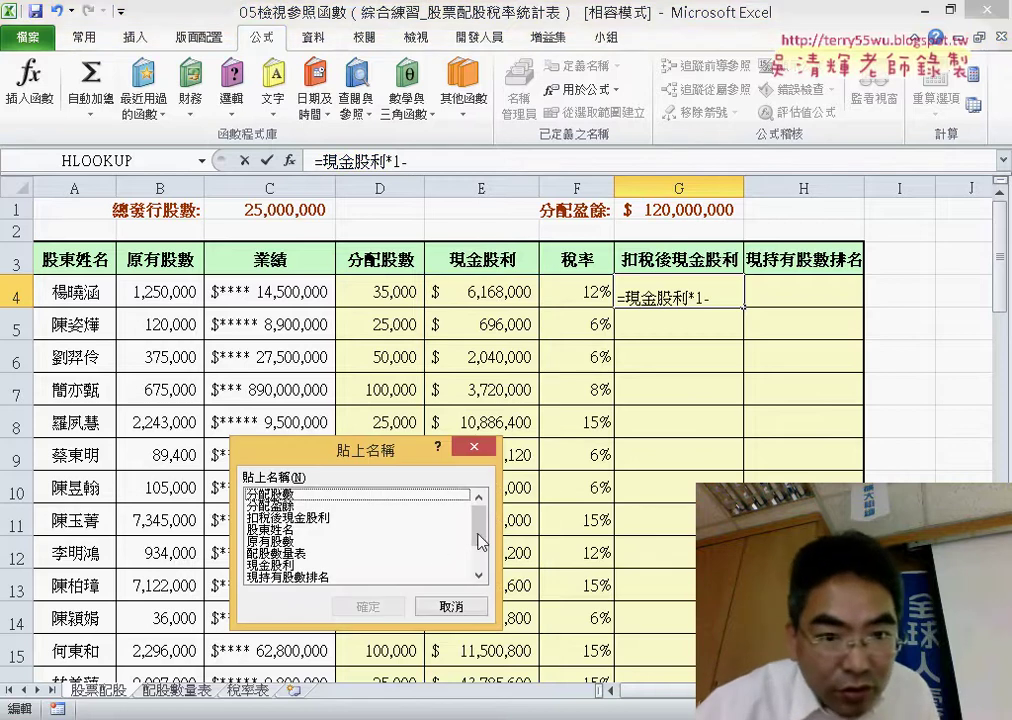
pyautogui.scroll(-2, 481, 541)
pyautogui.click(262, 541)
pyautogui.doubleClick(262, 541)
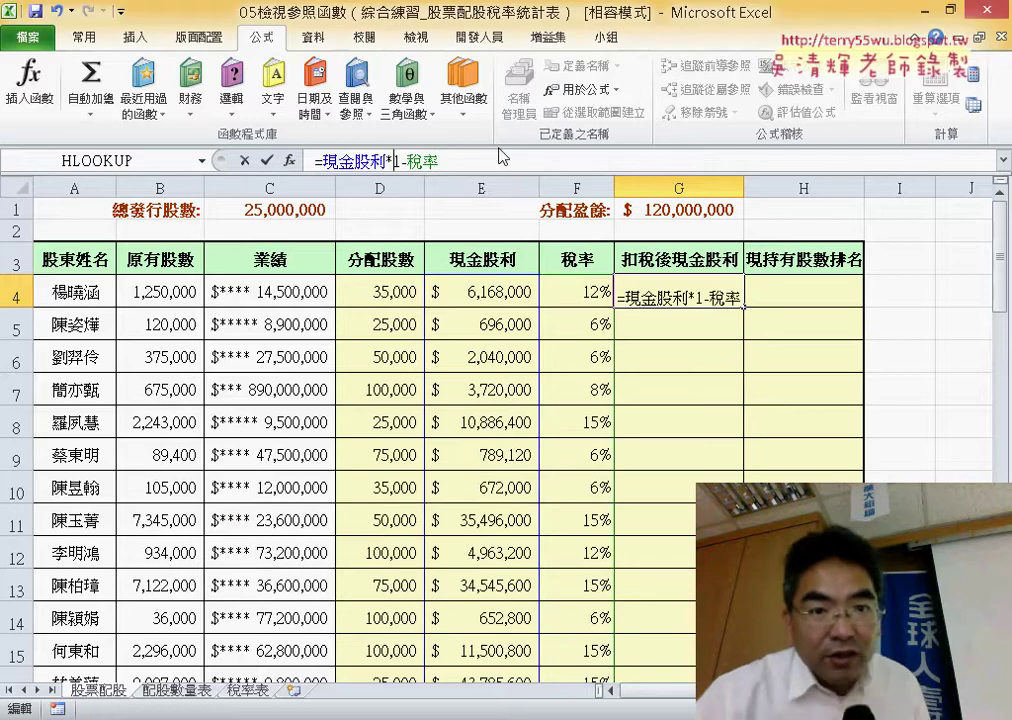
pyautogui.write('(1-稅率')
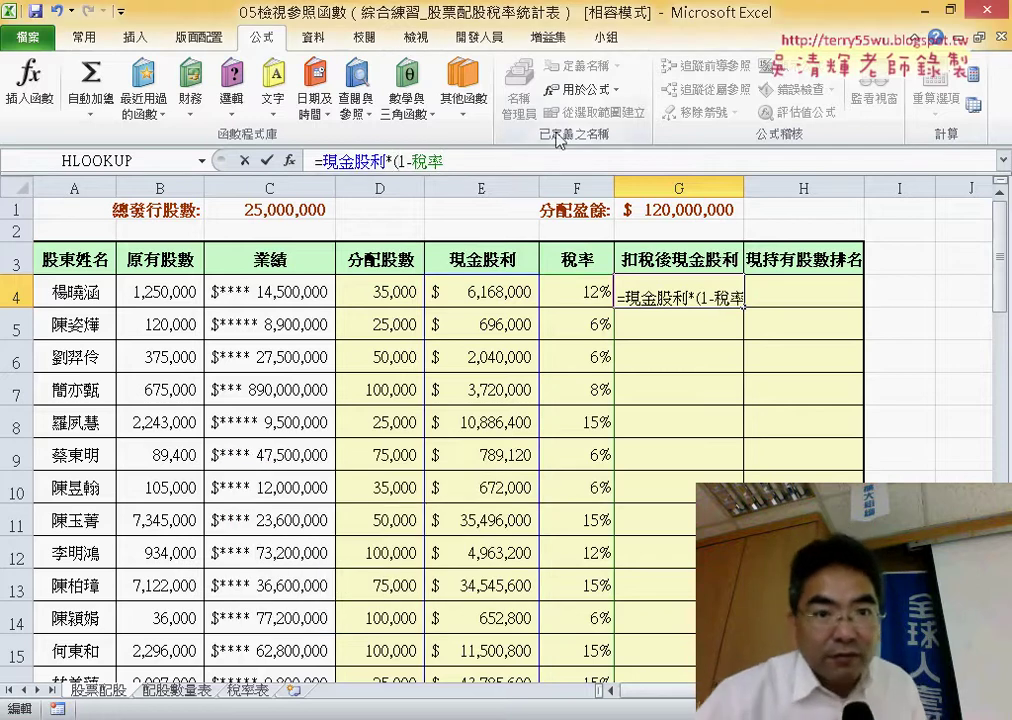
pyautogui.write(')')
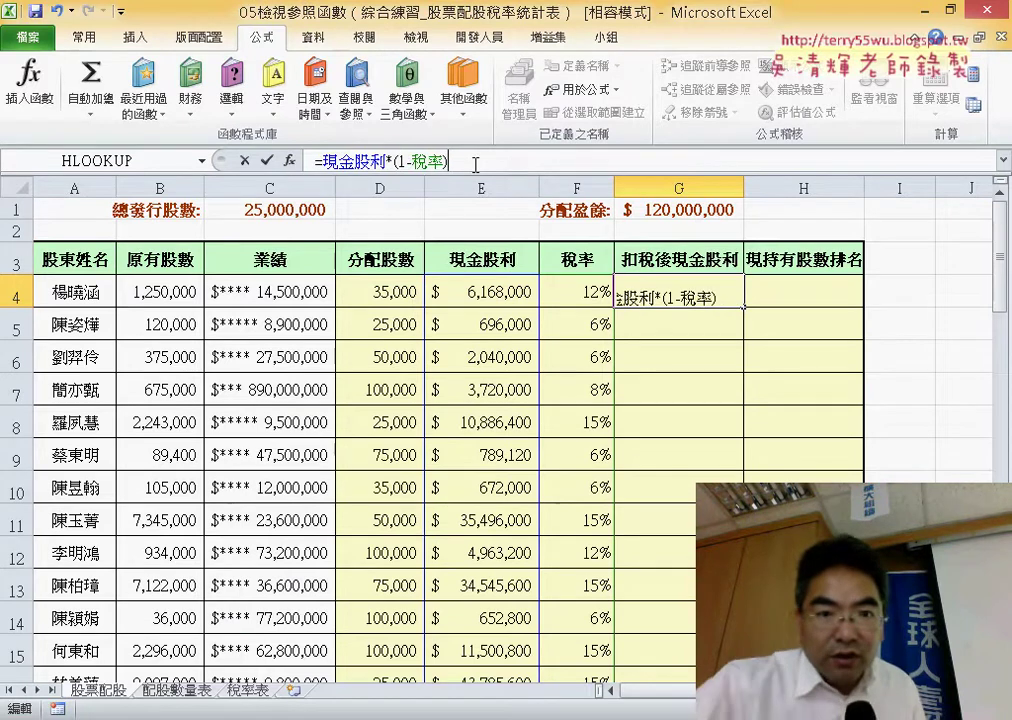
pyautogui.click(266, 161)
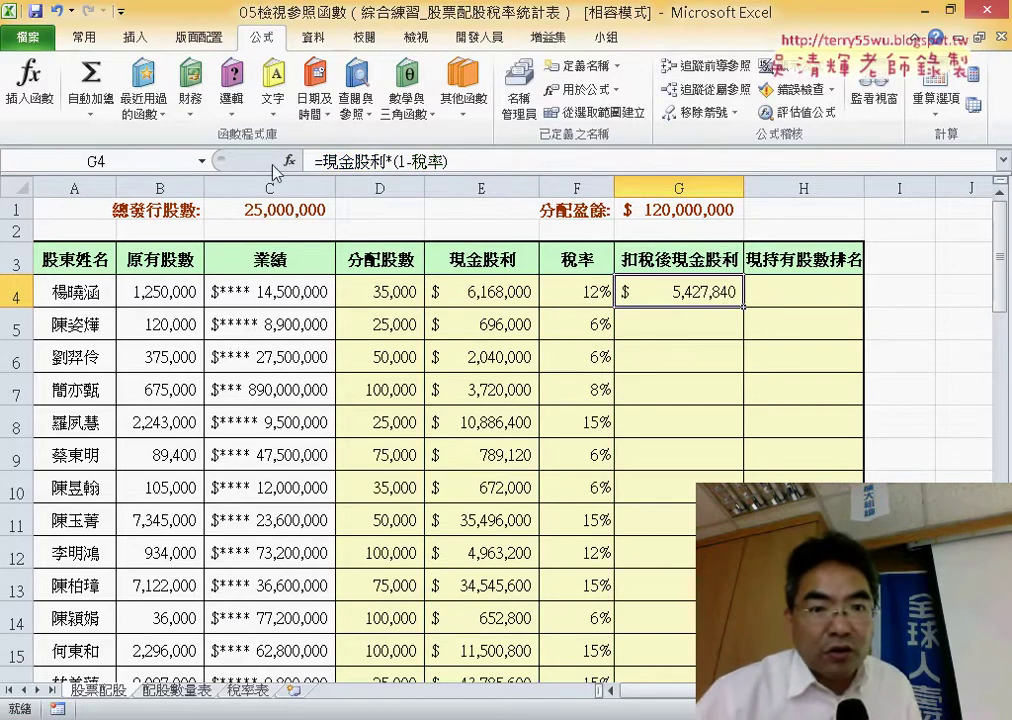
pyautogui.doubleClick(745, 311)
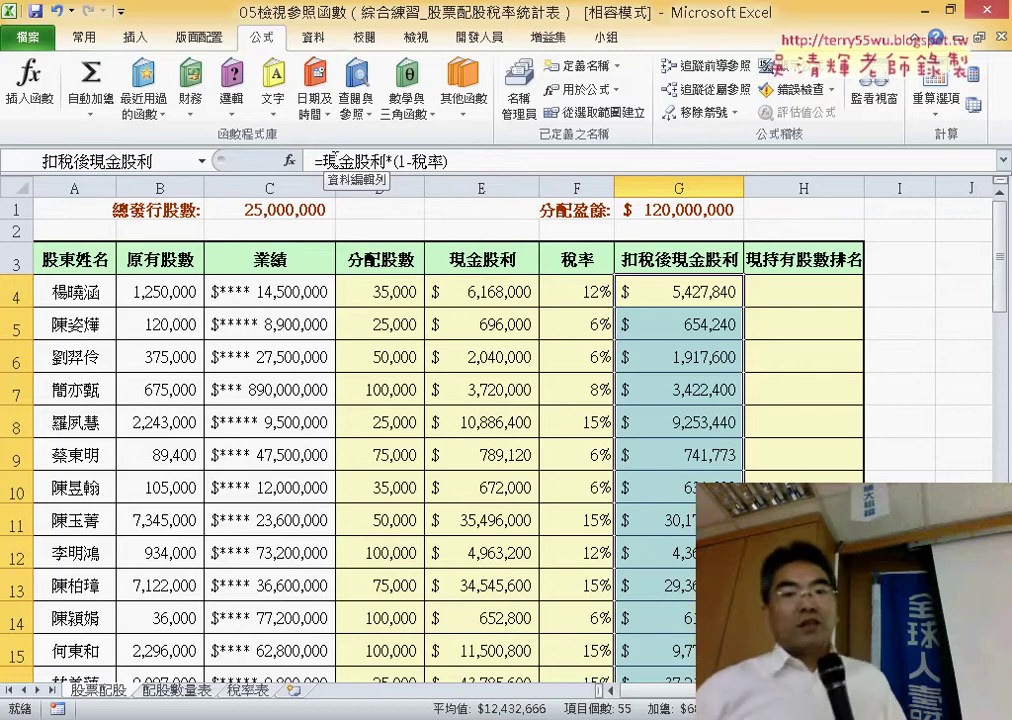
# Step: In H4, insert RANK.EQ from the 統計 function category to open its arguments
pyautogui.click(798, 300)
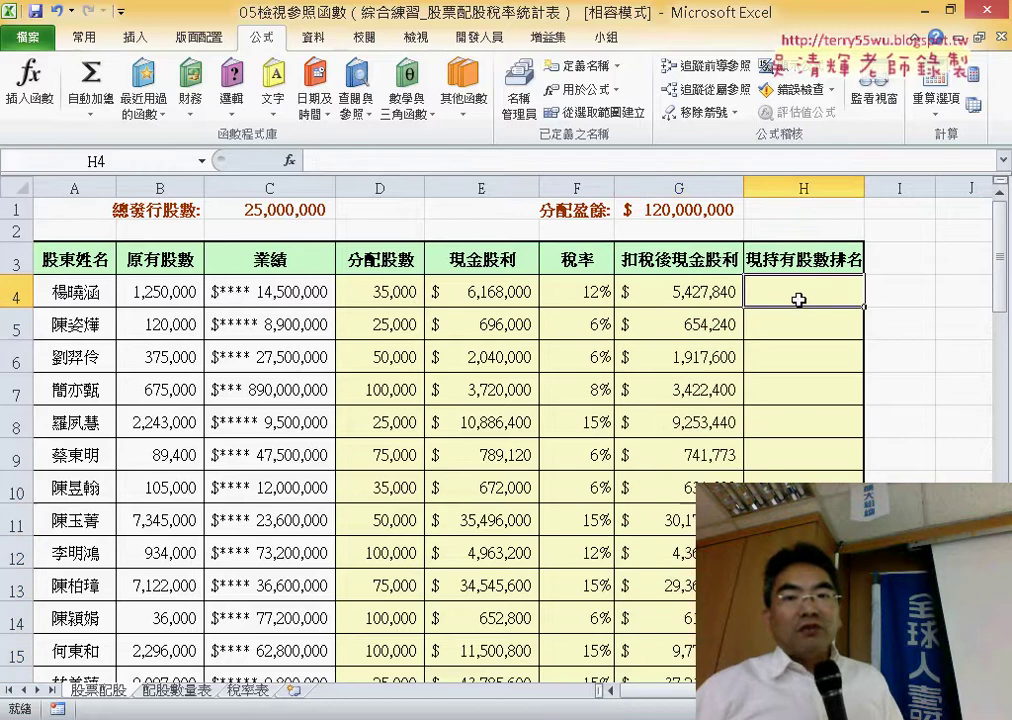
pyautogui.click(290, 162)
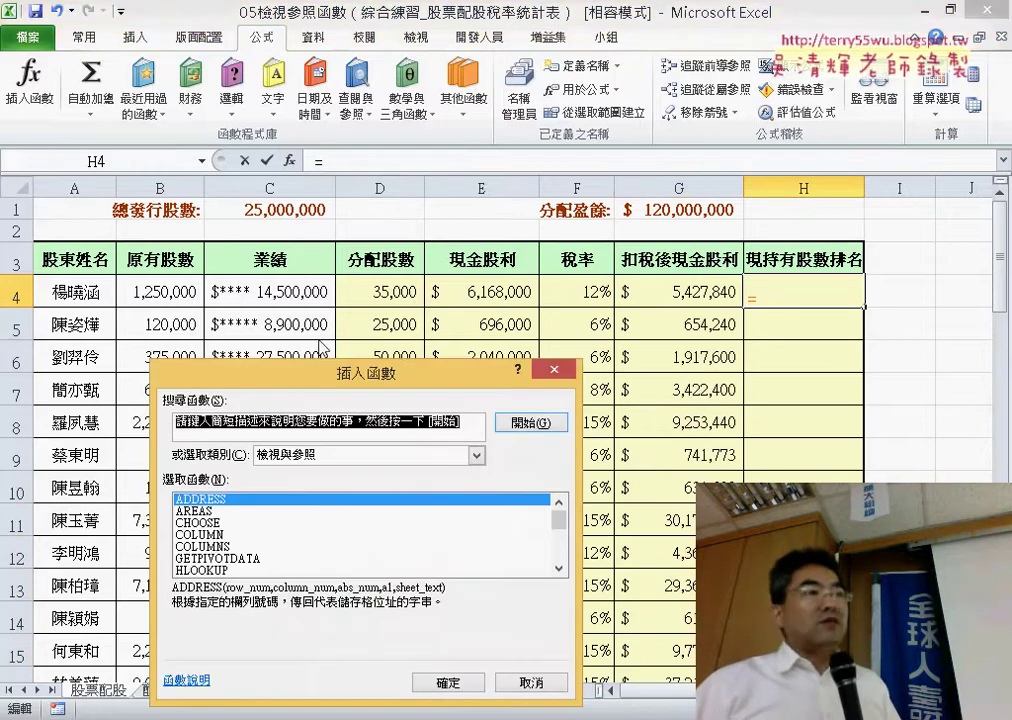
pyautogui.moveTo(365, 375); pyautogui.dragTo(500, 81)
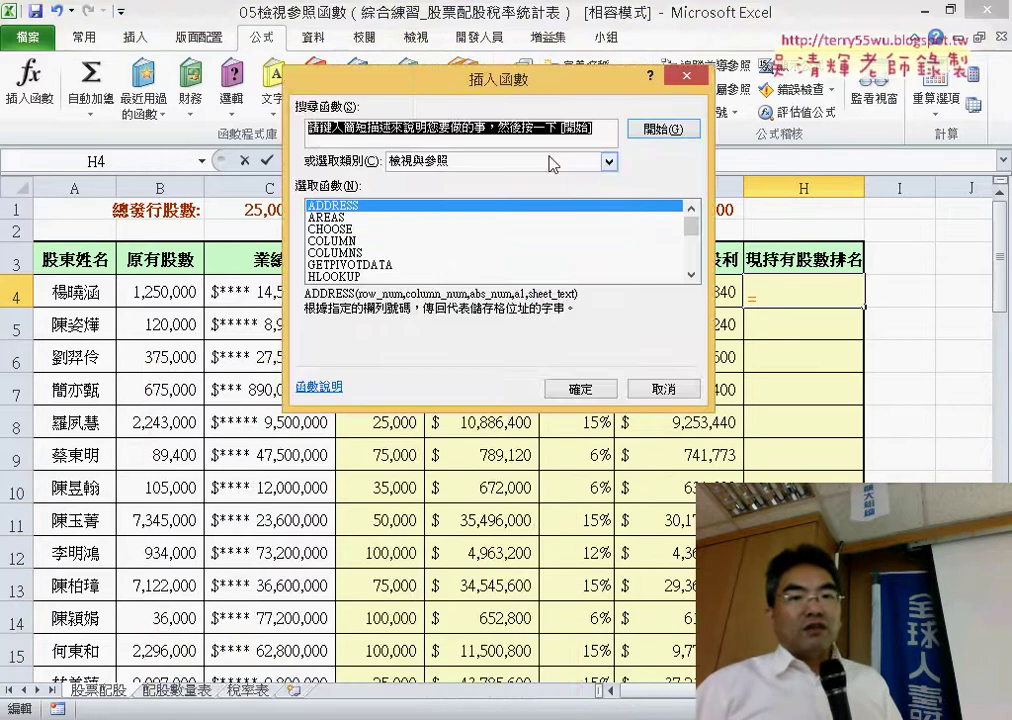
pyautogui.click(553, 164)
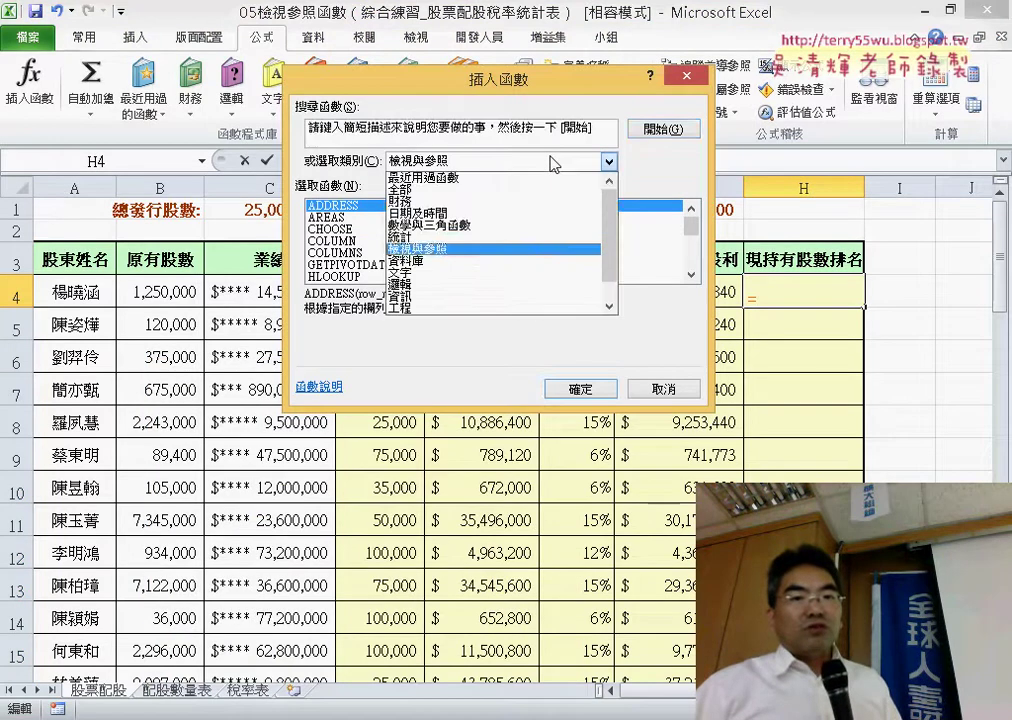
pyautogui.click(545, 238)
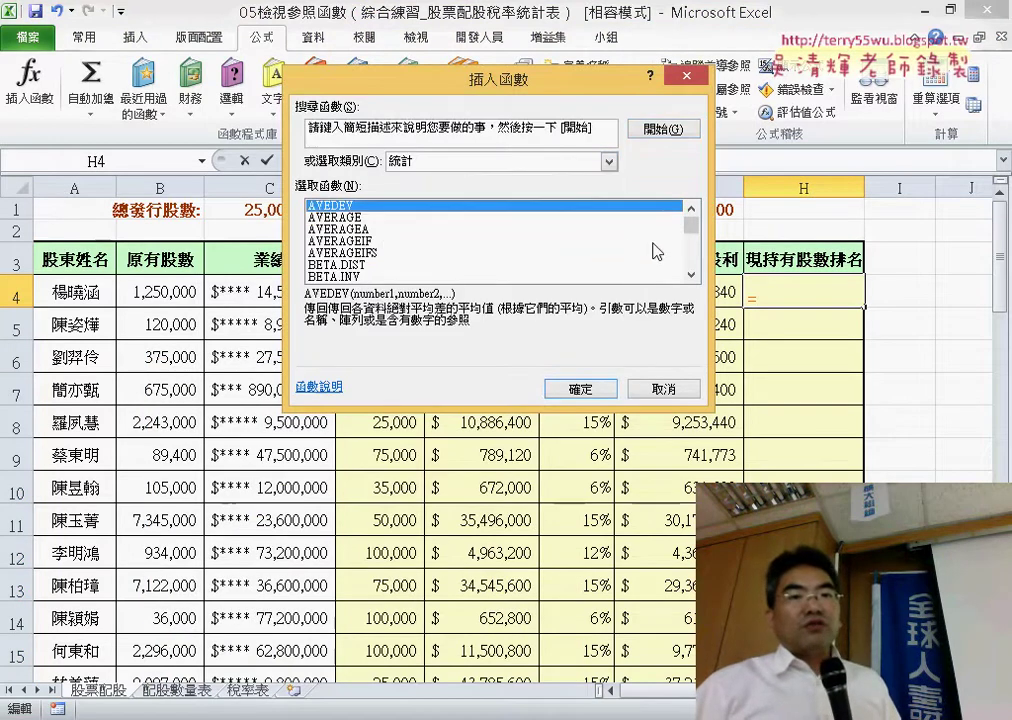
pyautogui.moveTo(692, 230); pyautogui.dragTo(699, 259)
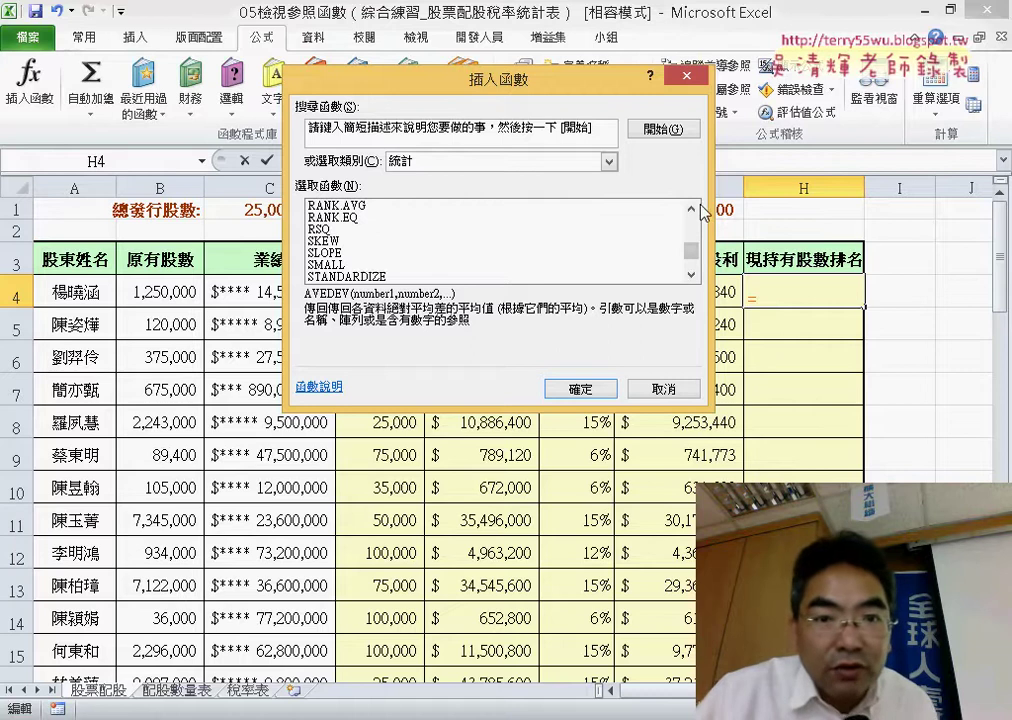
pyautogui.click(690, 209)
pyautogui.click(690, 209)
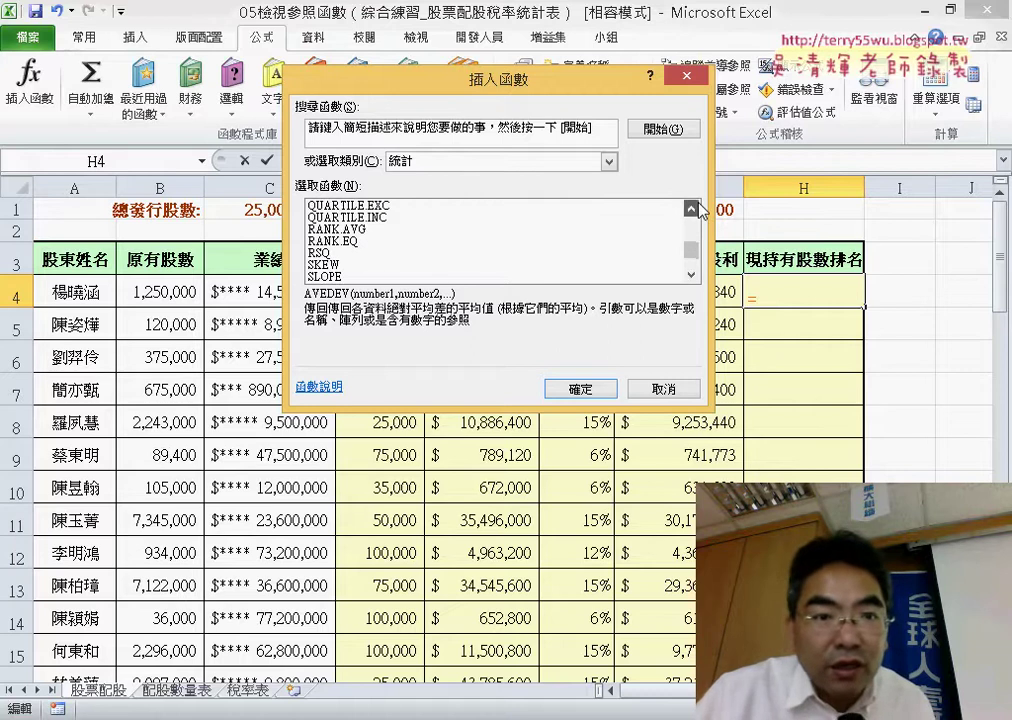
pyautogui.click(349, 243)
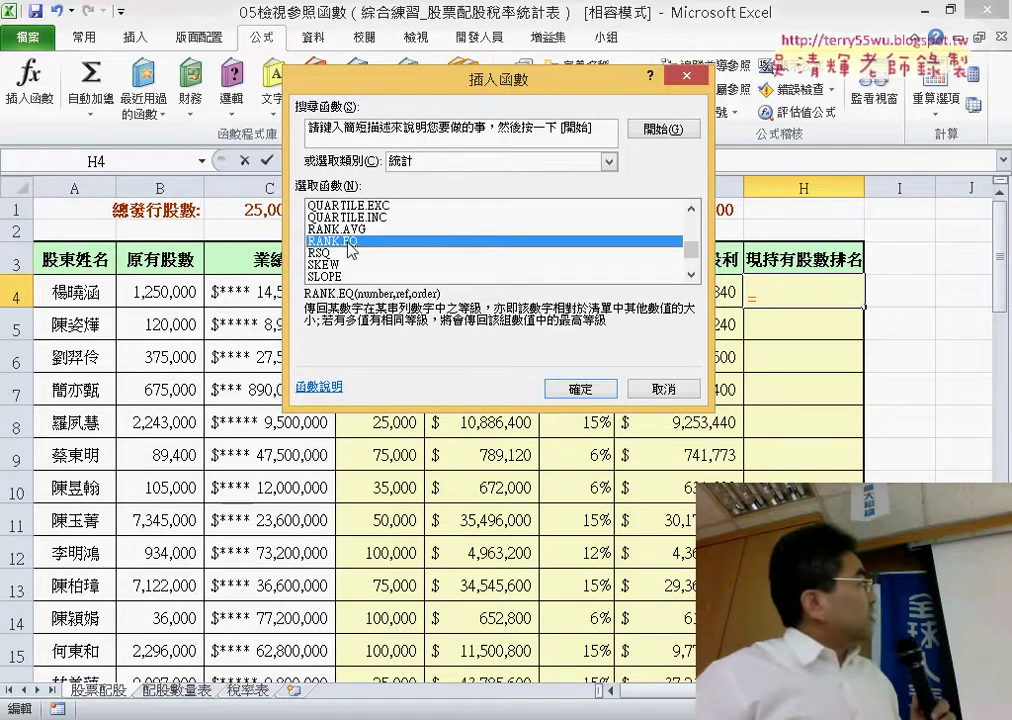
pyautogui.click(587, 384)
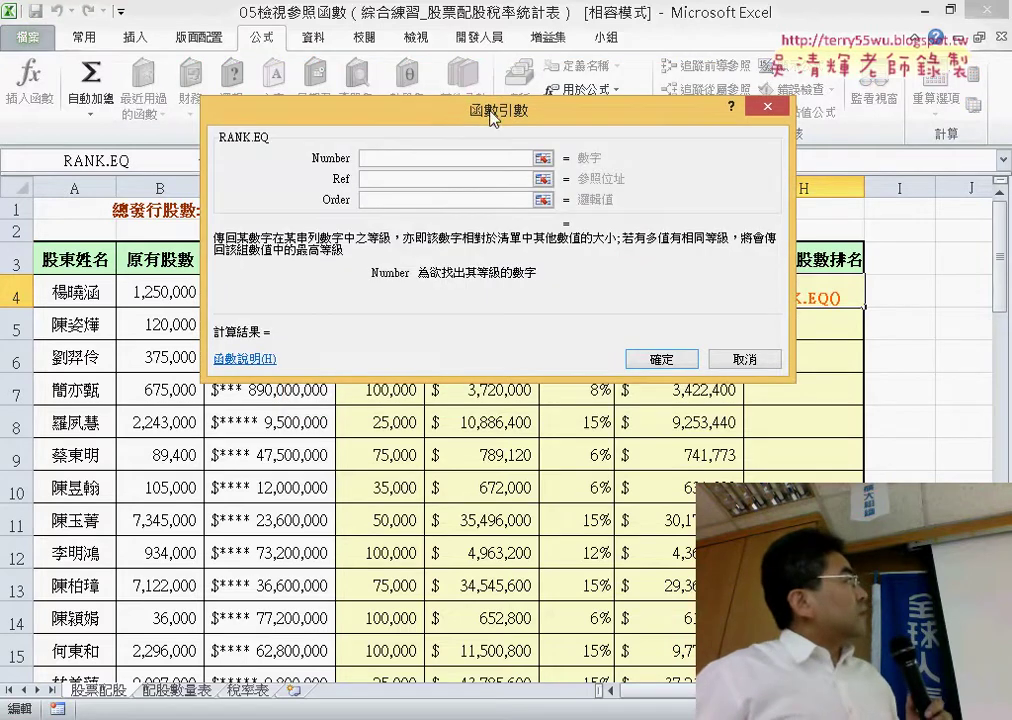
# Step: Complete =RANK.EQ(G4,扣稅後現金股利) in H4, with Number G4 and Ref the 扣稅後現金股利 name
pyautogui.moveTo(484, 110); pyautogui.dragTo(323, 95)
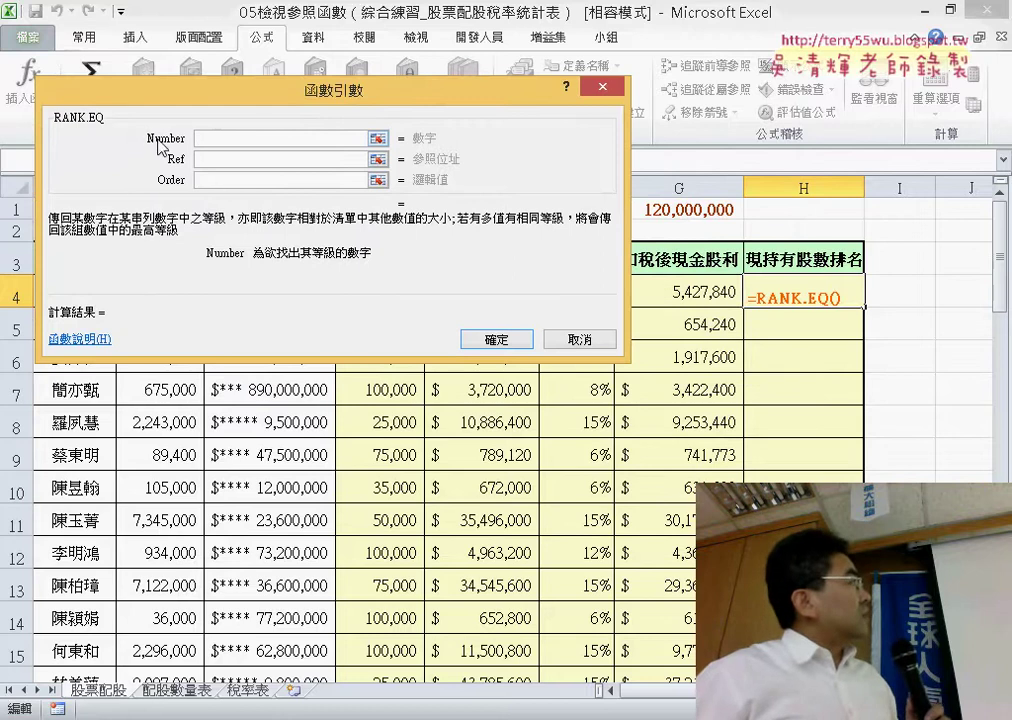
pyautogui.click(697, 292)
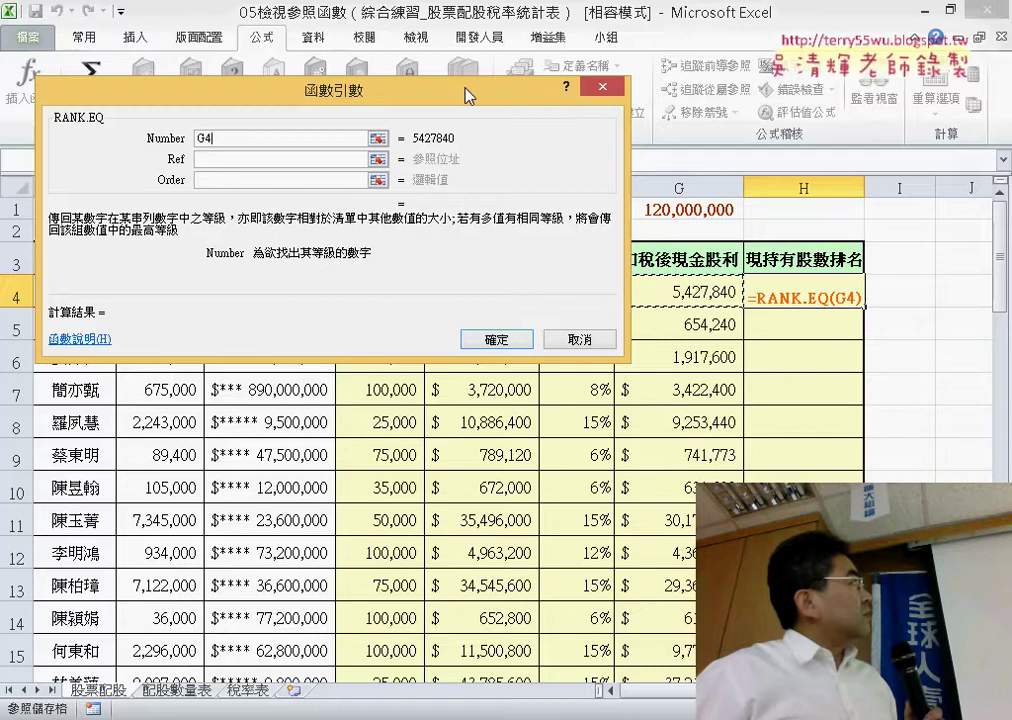
pyautogui.moveTo(465, 92); pyautogui.dragTo(365, 110)
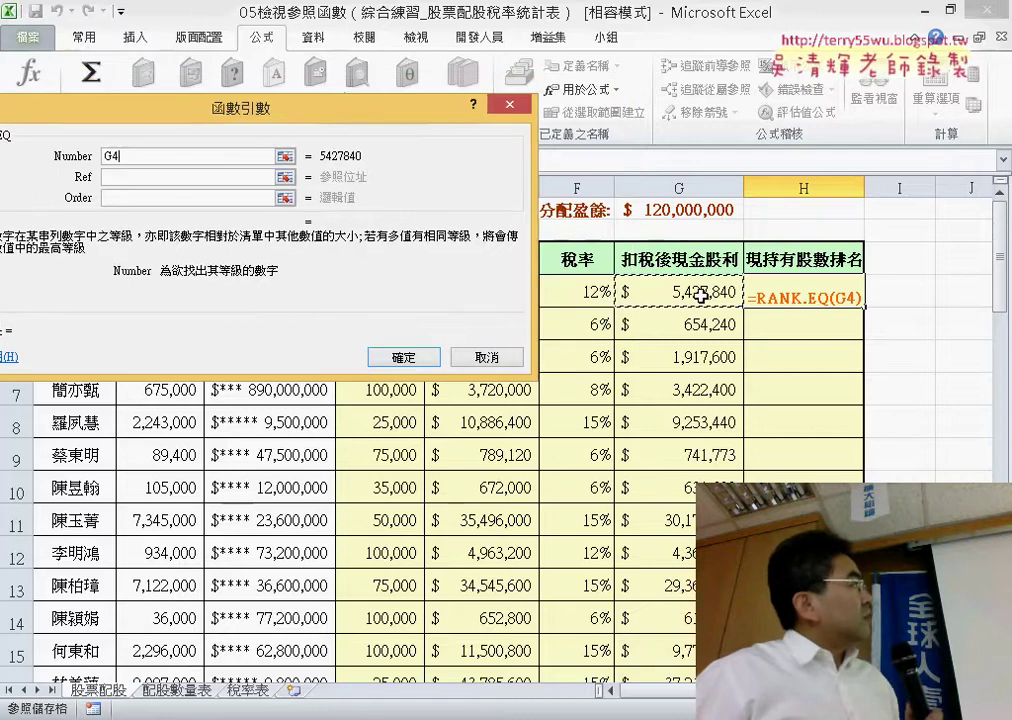
pyautogui.click(190, 177)
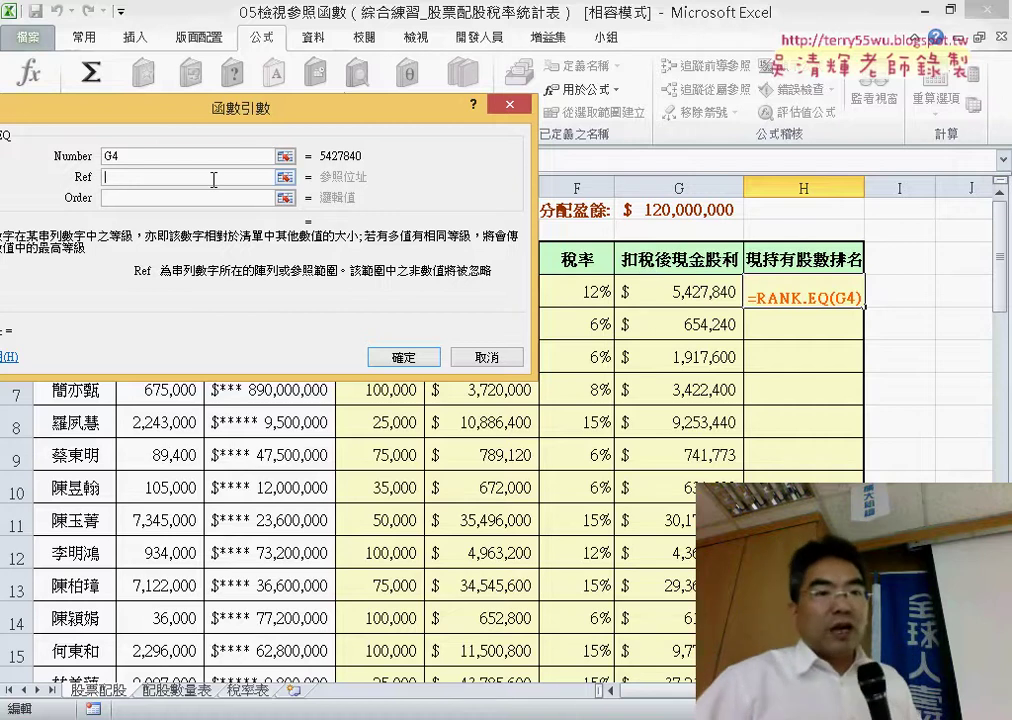
pyautogui.press('F3')
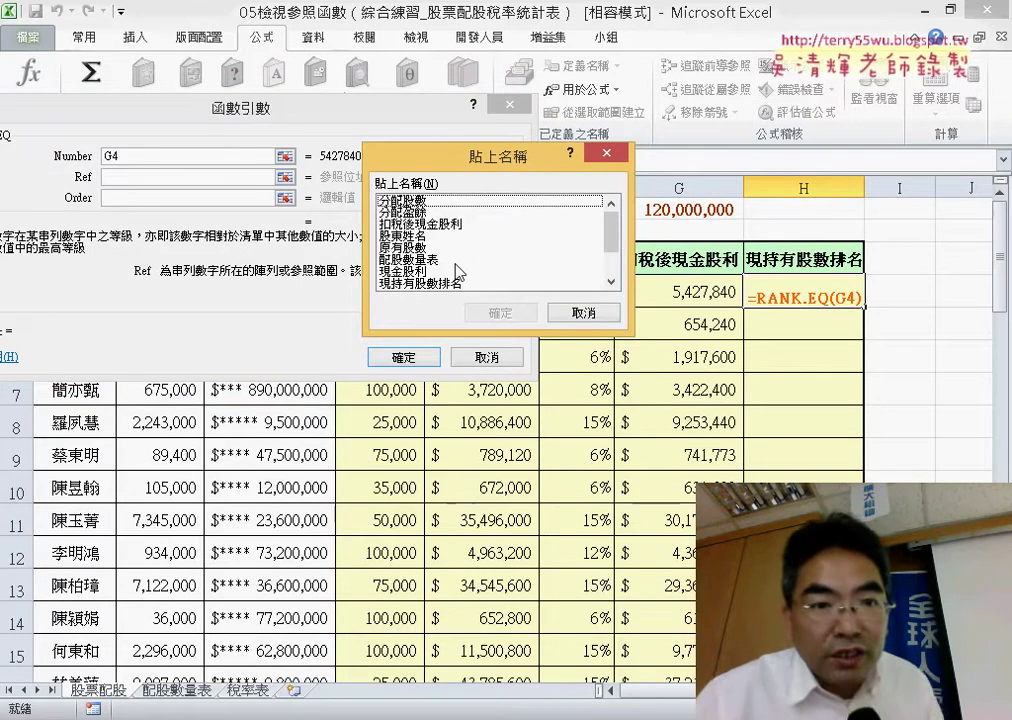
pyautogui.doubleClick(449, 231)
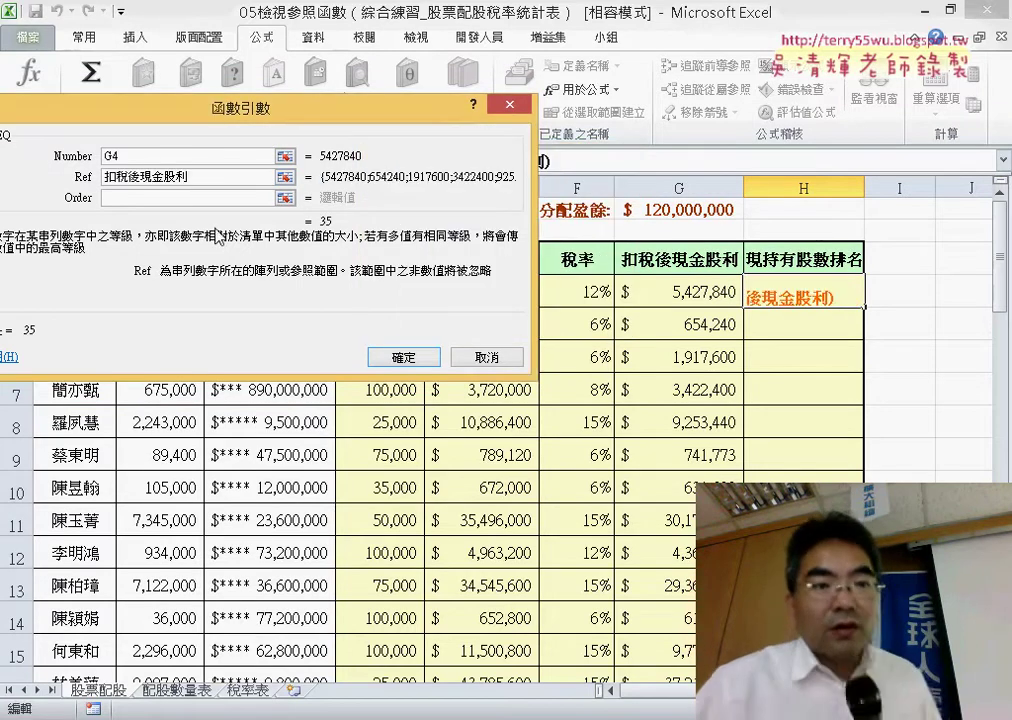
pyautogui.click(138, 155)
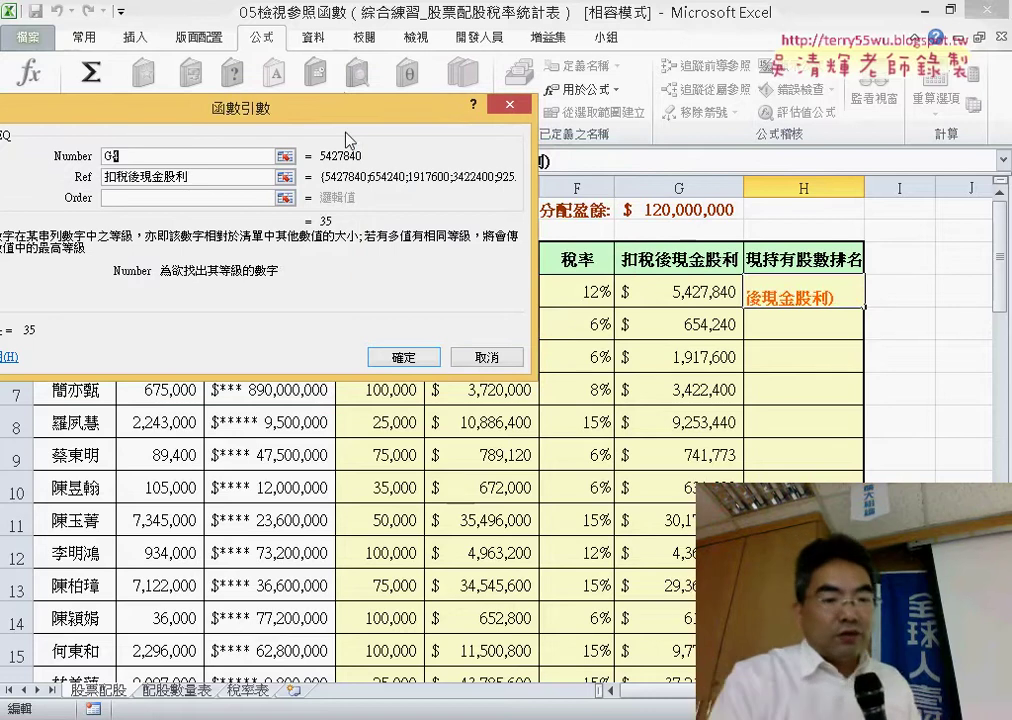
pyautogui.moveTo(698, 296)
pyautogui.mouseDown()
pyautogui.moveTo(634, 306)
pyautogui.moveTo(735, 316)
pyautogui.mouseUp()
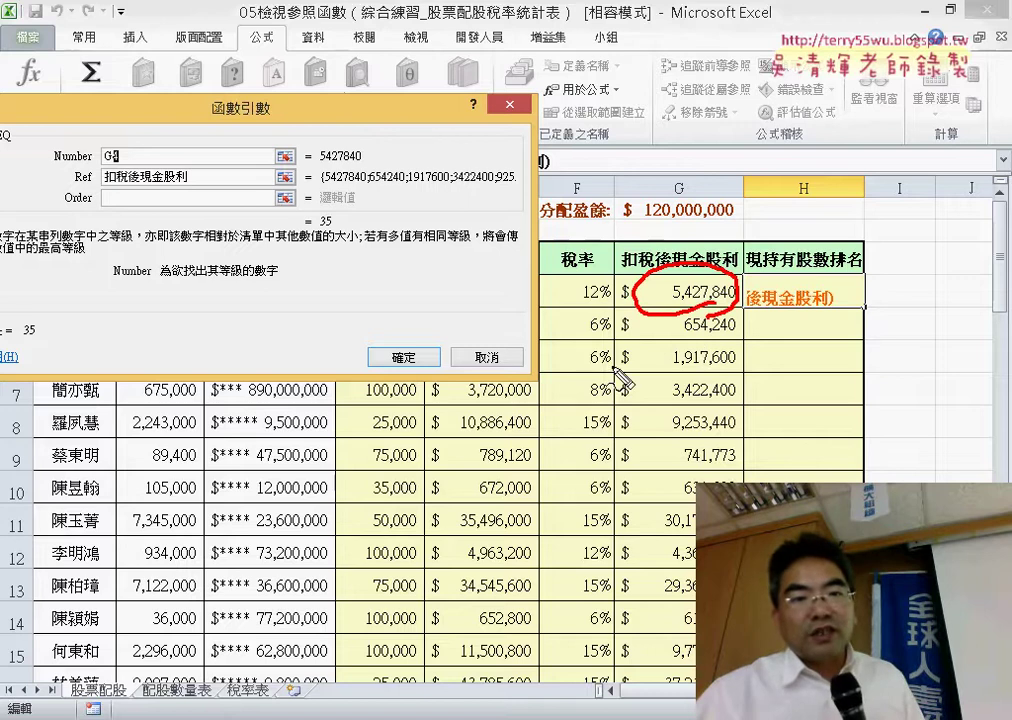
pyautogui.moveTo(155, 198); pyautogui.dragTo(193, 203)
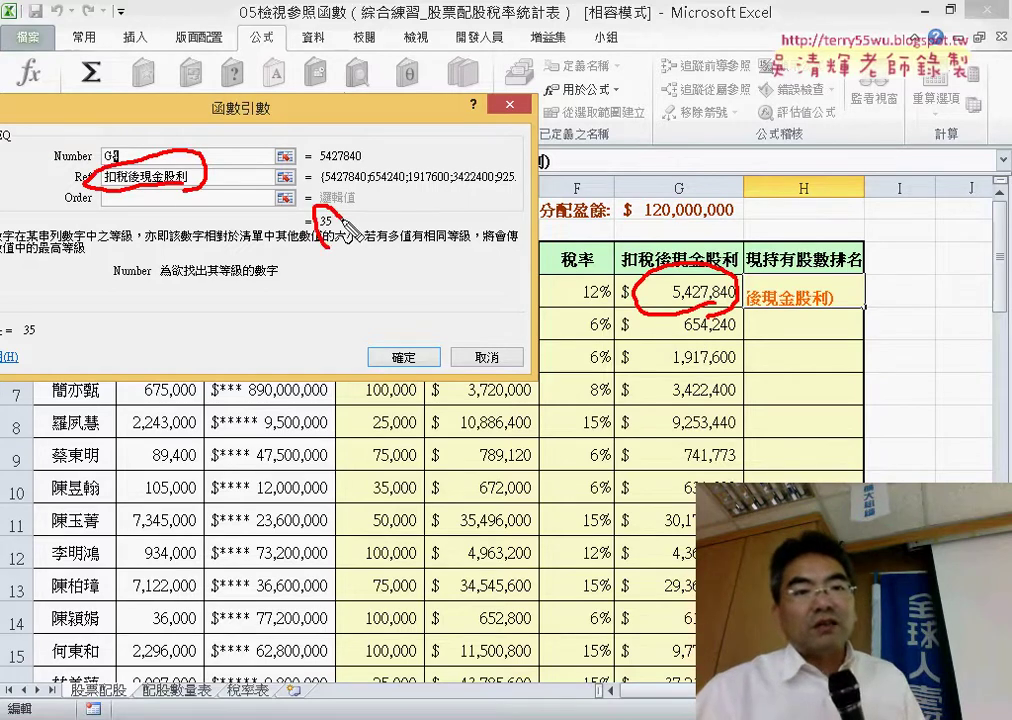
pyautogui.moveTo(318, 212); pyautogui.dragTo(331, 245)
pyautogui.press('Escape')
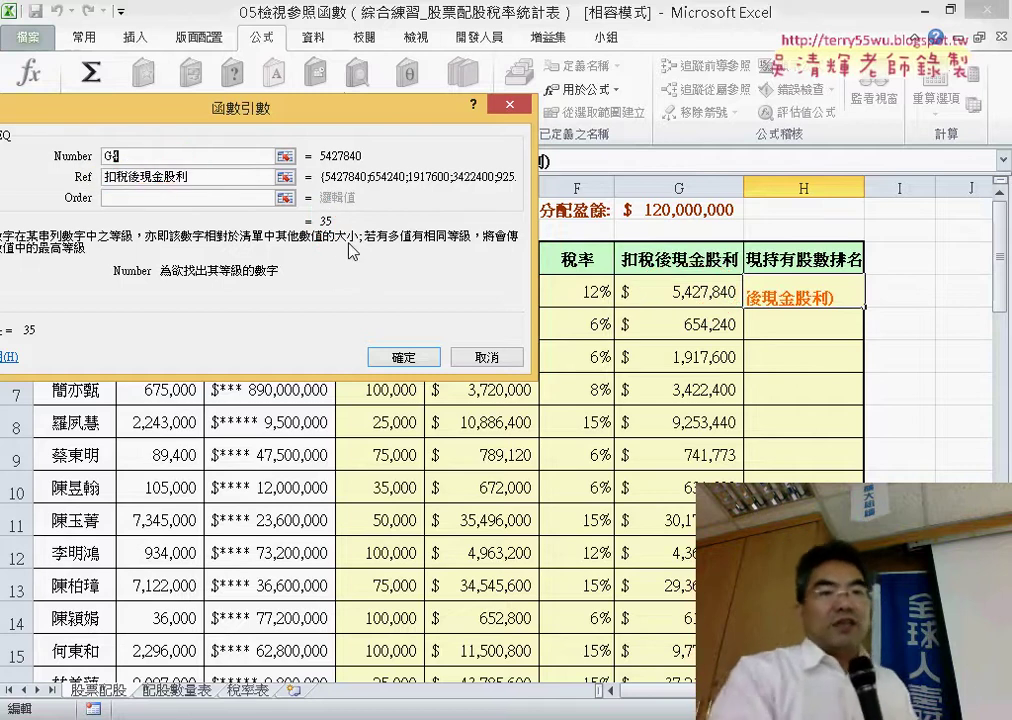
pyautogui.click(403, 357)
pyautogui.doubleClick(865, 308)
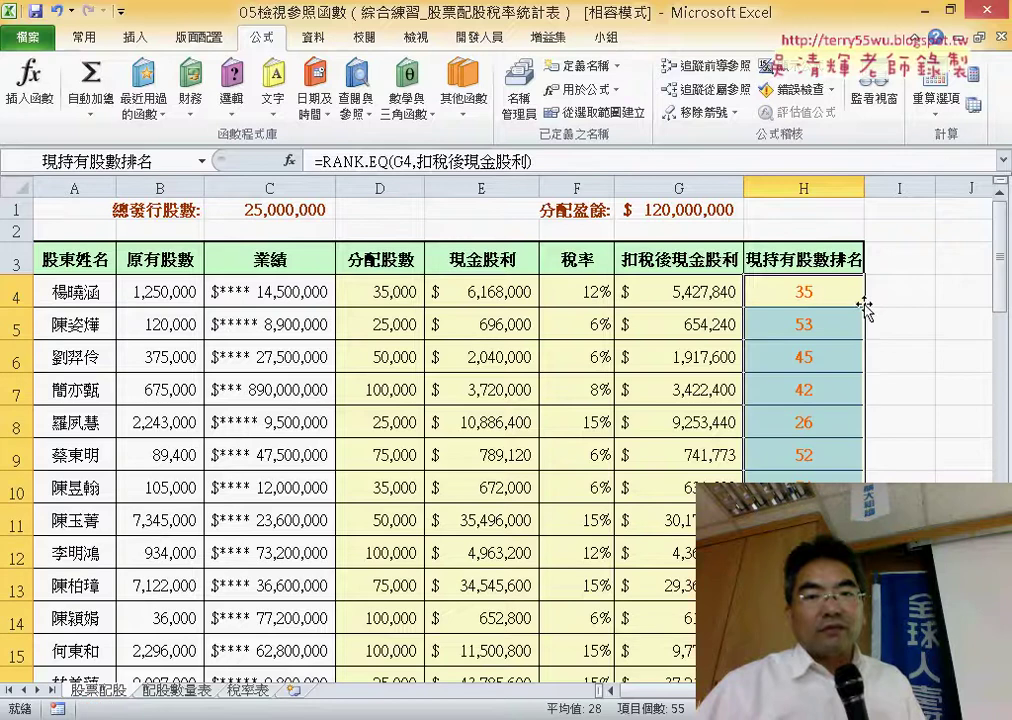
pyautogui.scroll(-3, 873, 328)
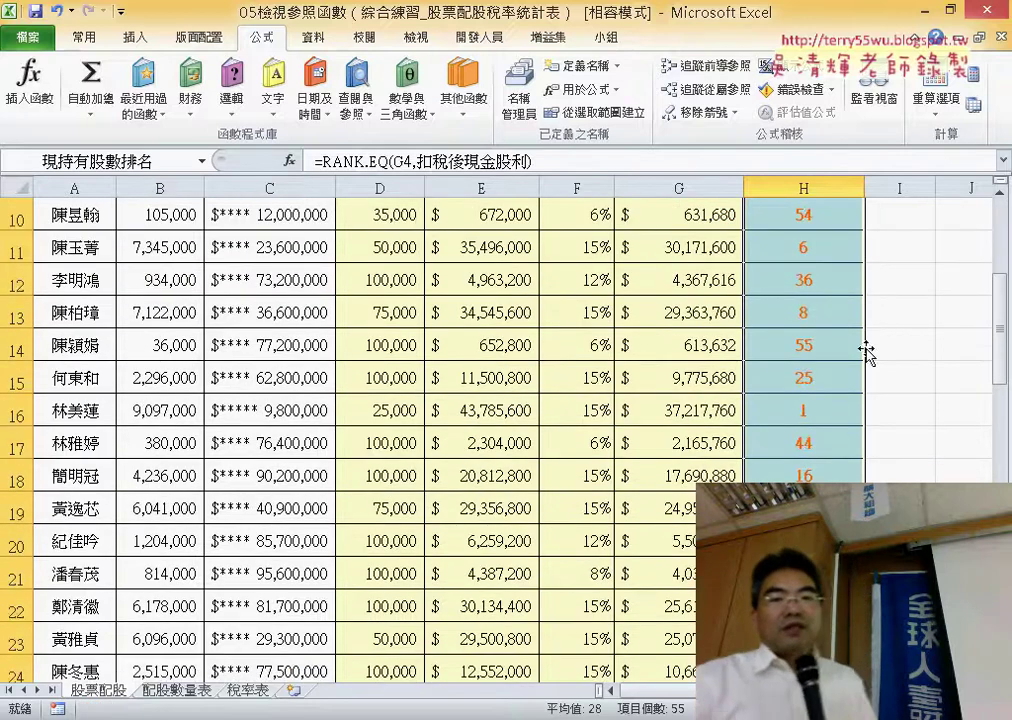
pyautogui.click(829, 409)
pyautogui.click(727, 418)
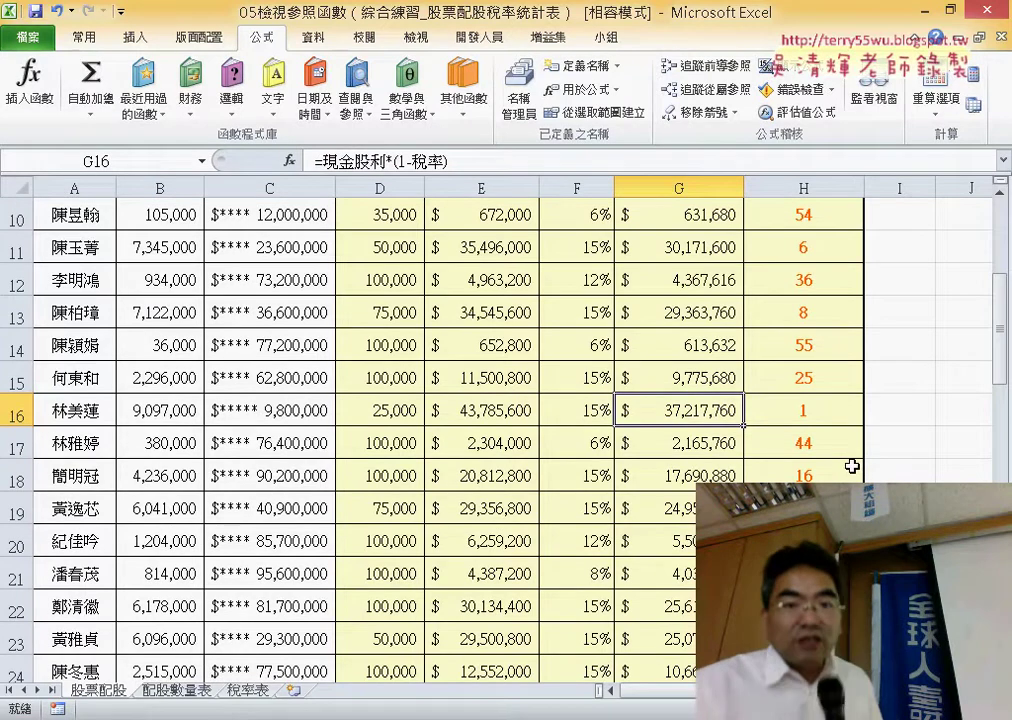
pyautogui.scroll(1, 851, 466)
pyautogui.scroll(1, 851, 466)
pyautogui.scroll(1, 851, 466)
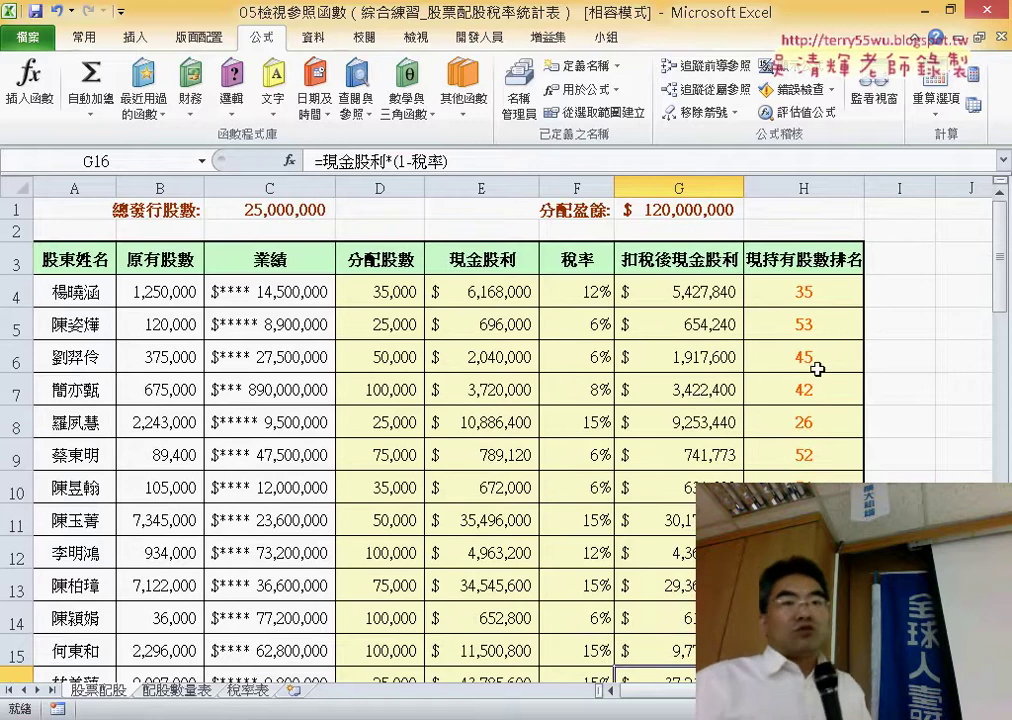
pyautogui.click(836, 290)
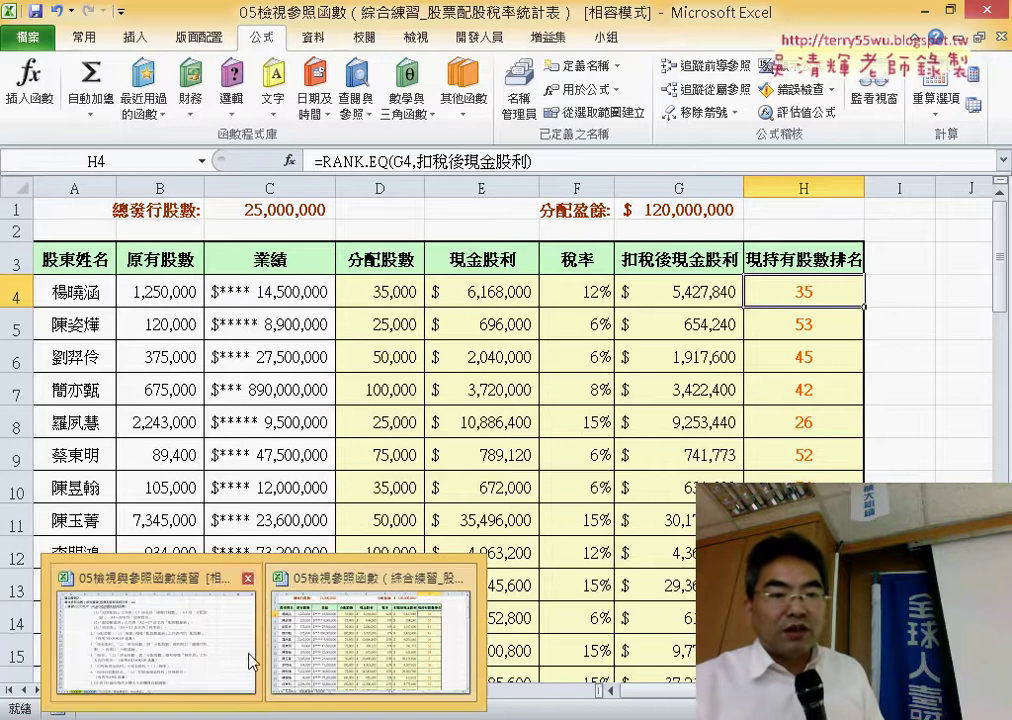
pyautogui.click(192, 518)
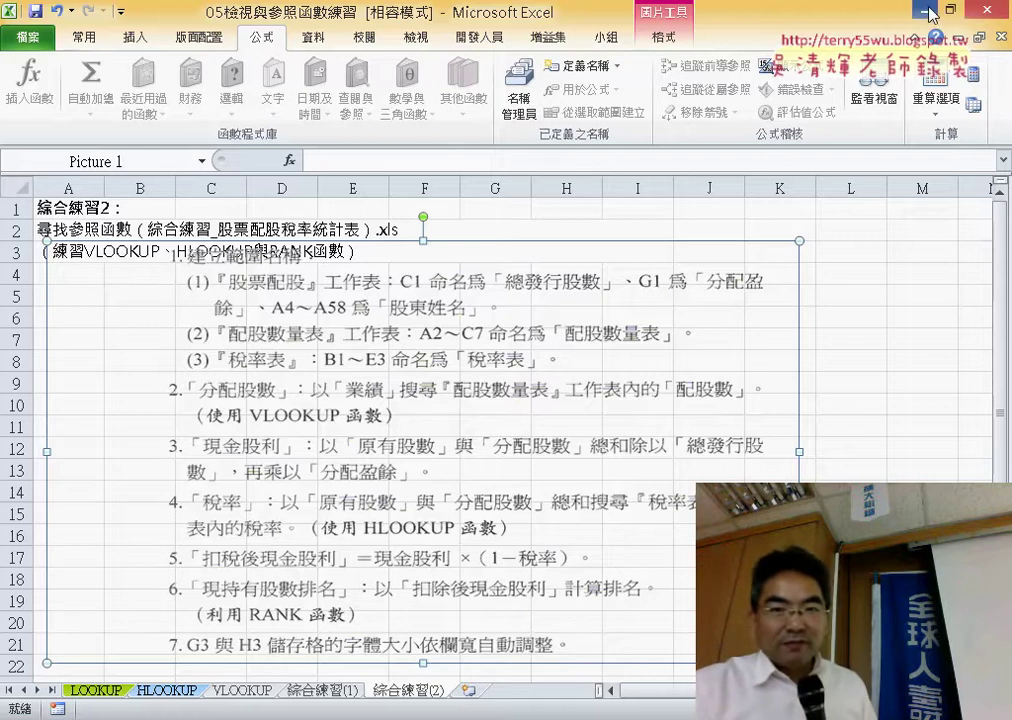
pyautogui.hotkey('alt', 'F4')
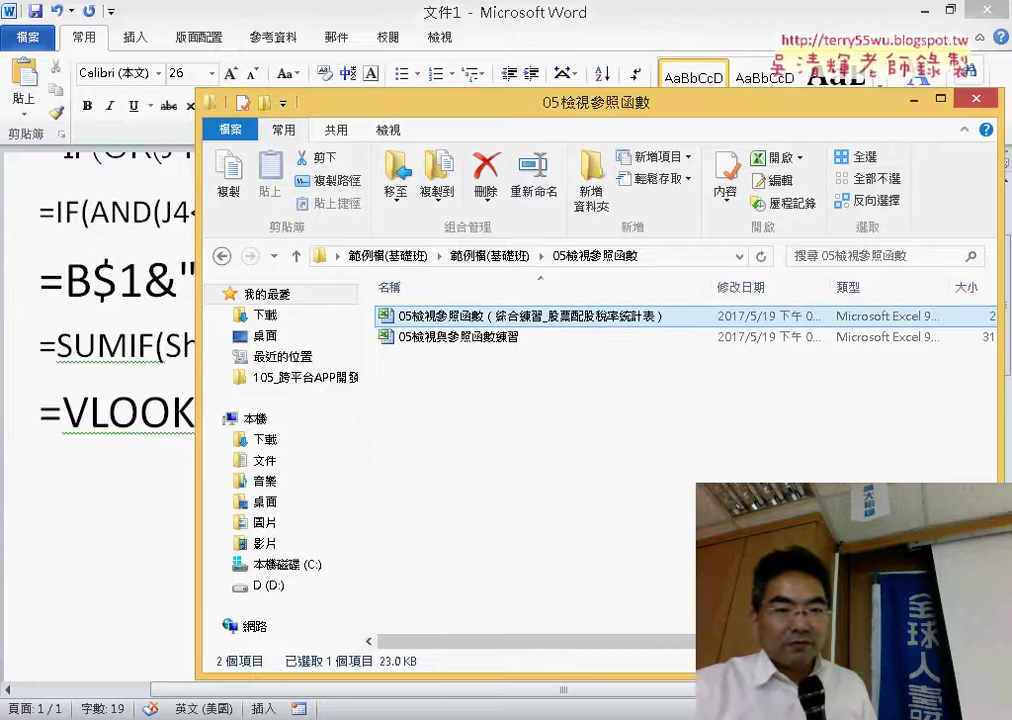
pyautogui.click(414, 643)
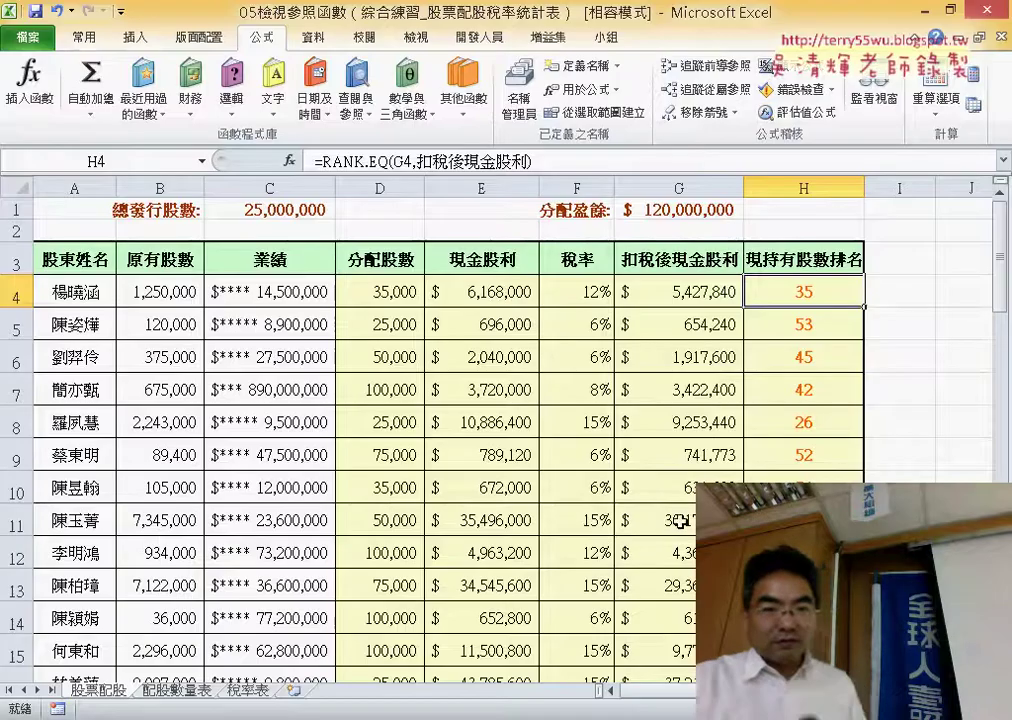